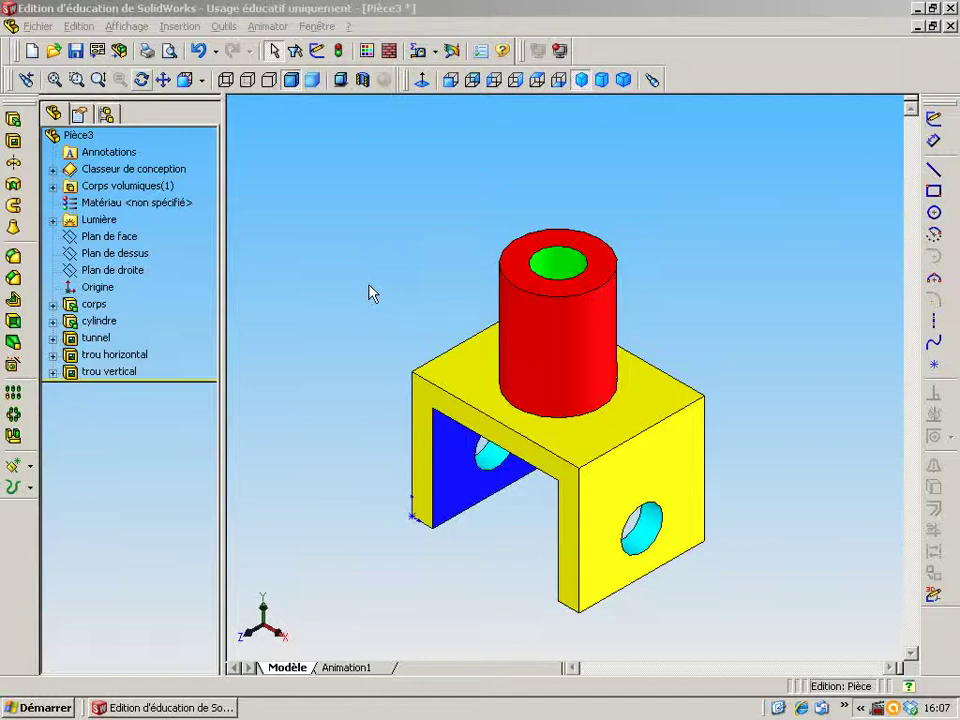
Examine the finished clevis part by rotating it and viewing it in all six standard orientations plus isometric, trimetric and dimetric
left_click(141, 80)
left_click_drag(467, 345, 391, 173)
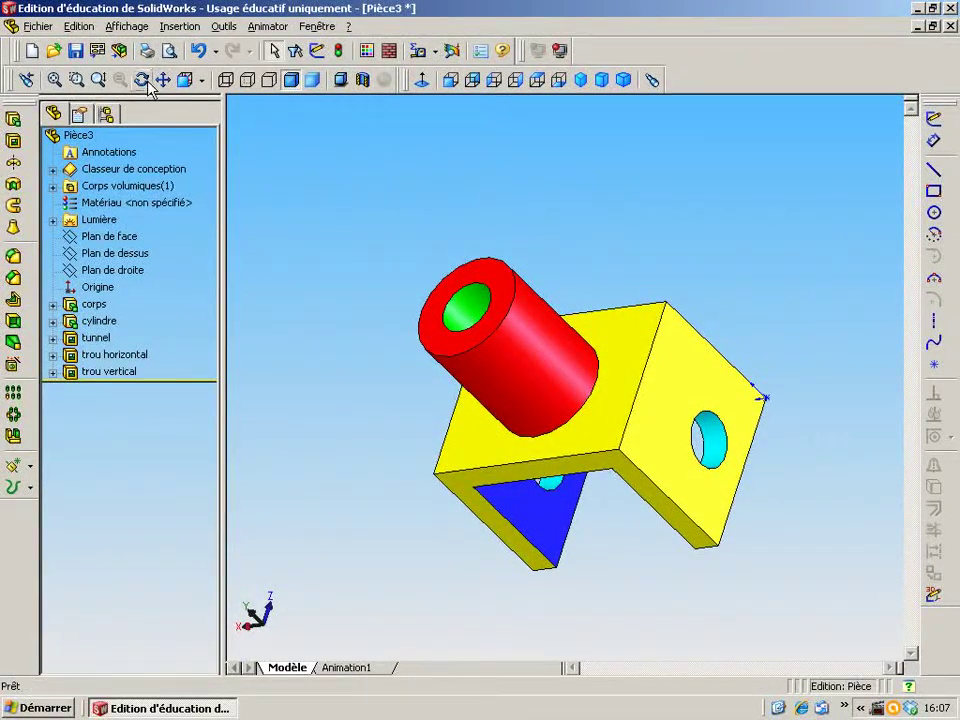
left_click(451, 80)
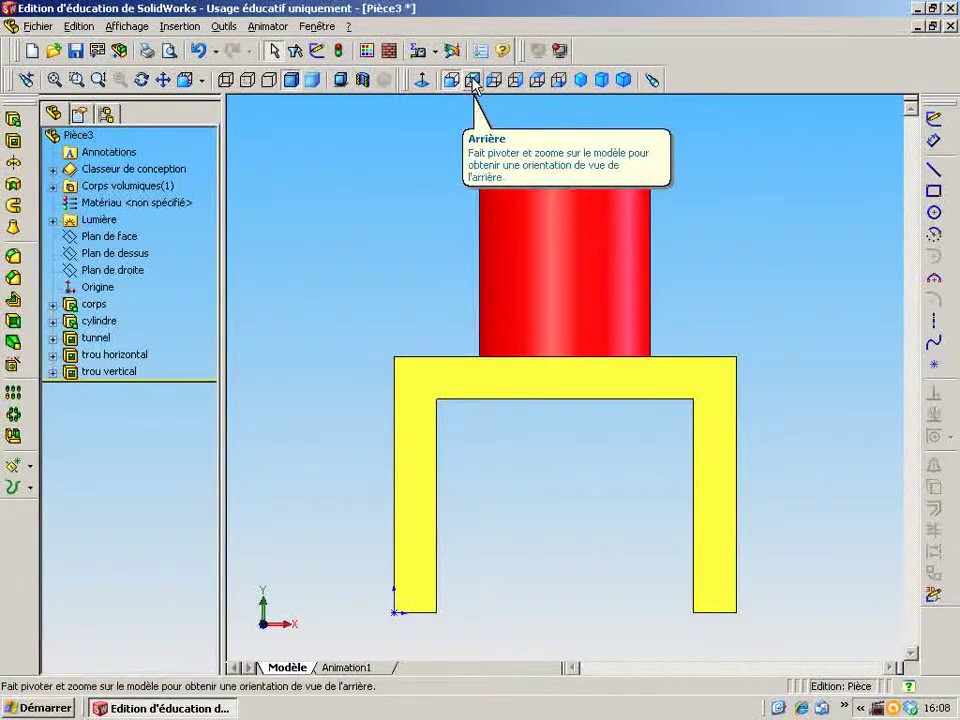
left_click(473, 81)
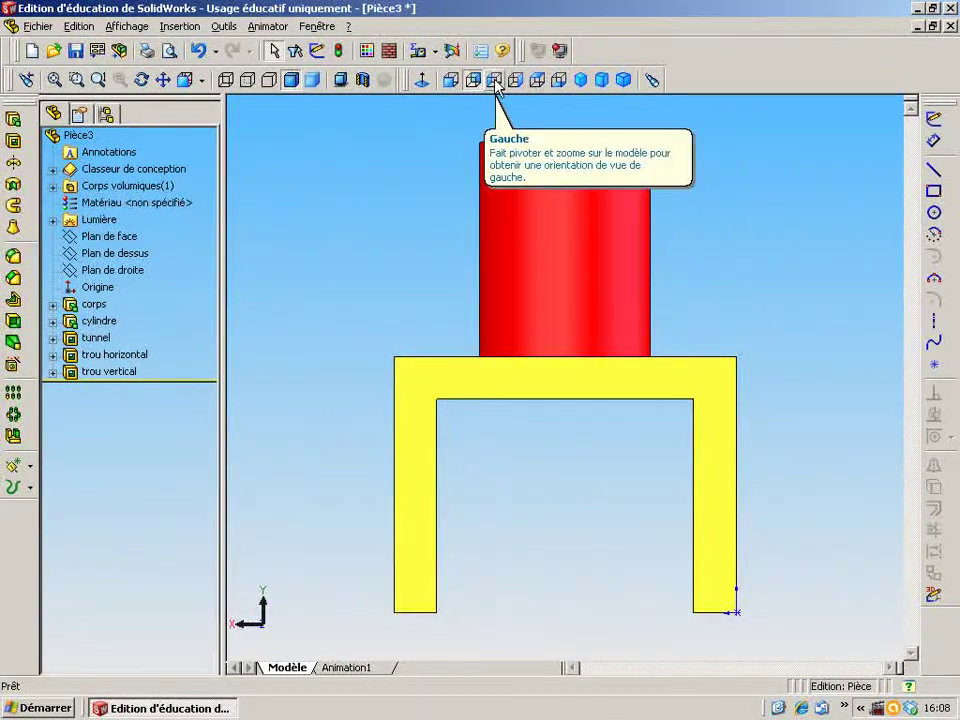
left_click(495, 81)
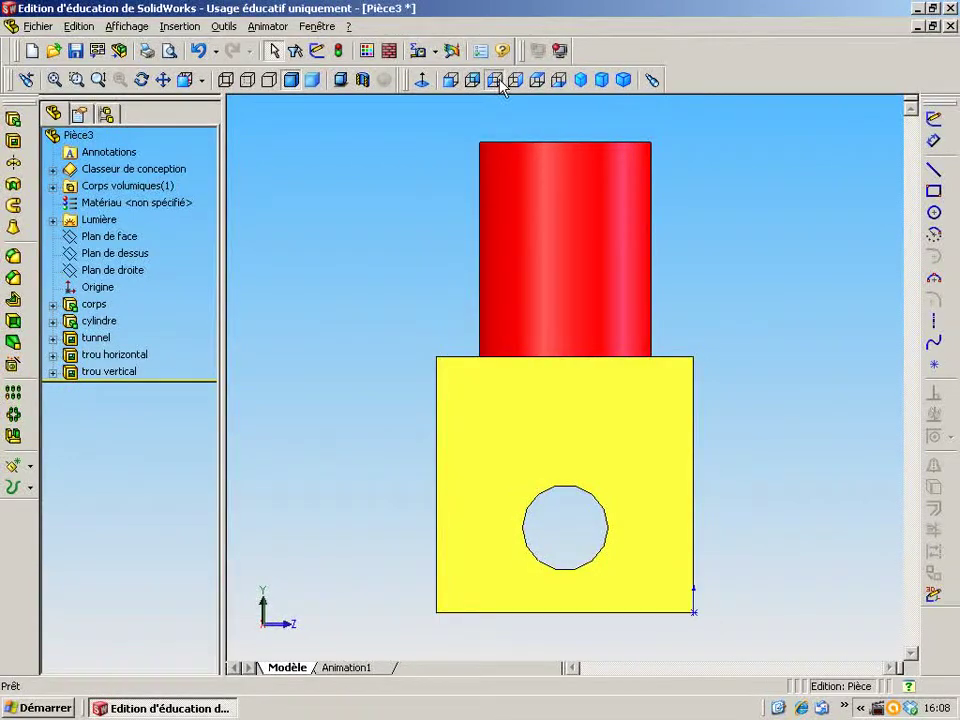
left_click(516, 80)
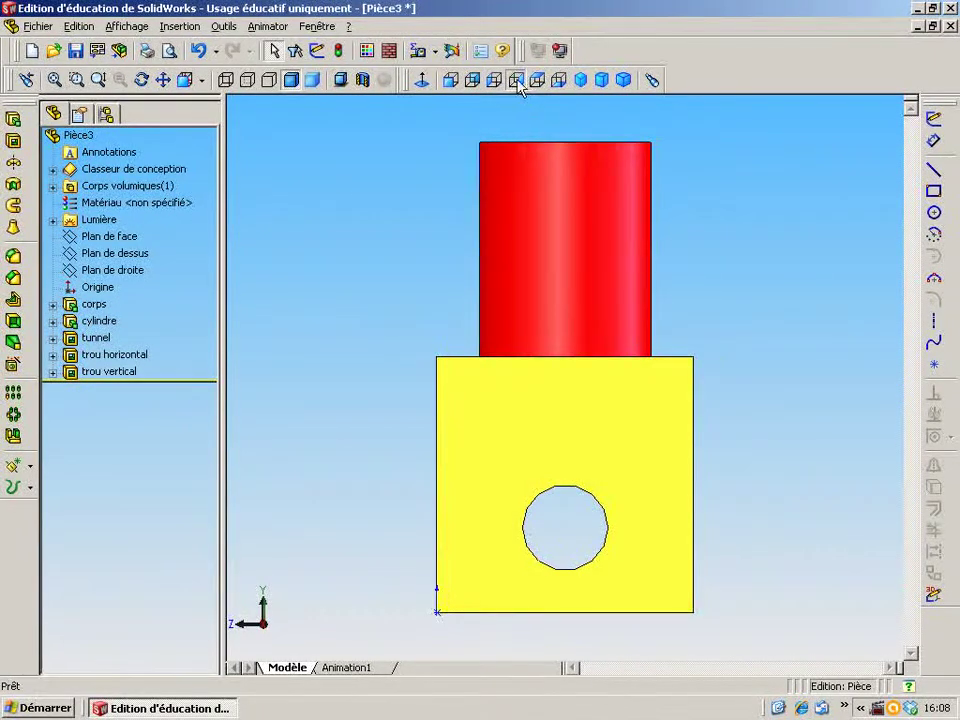
left_click(536, 81)
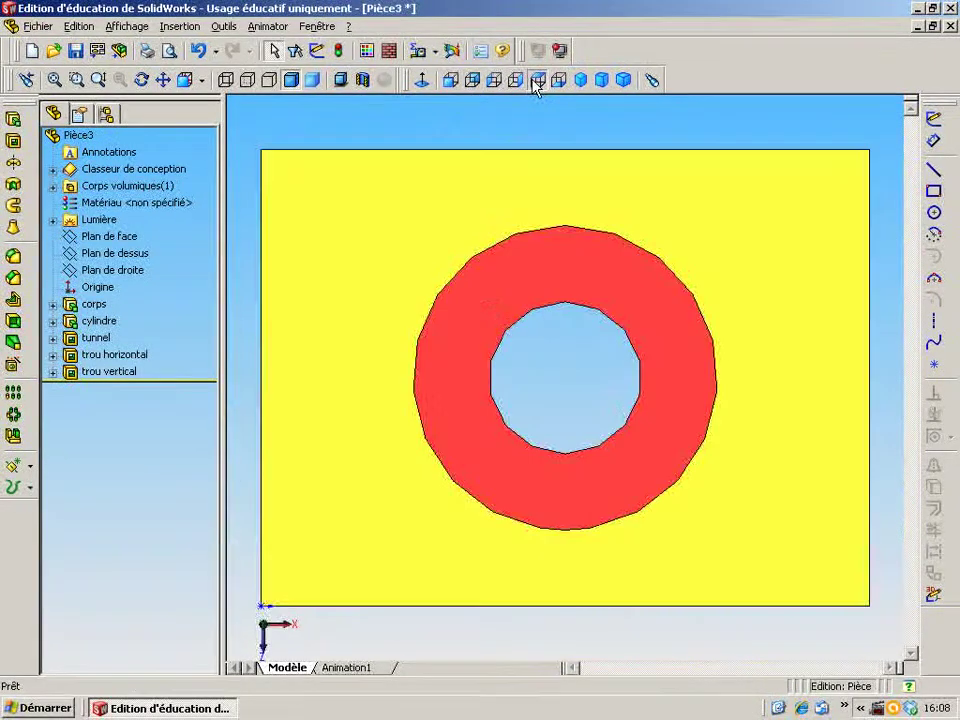
left_click(559, 82)
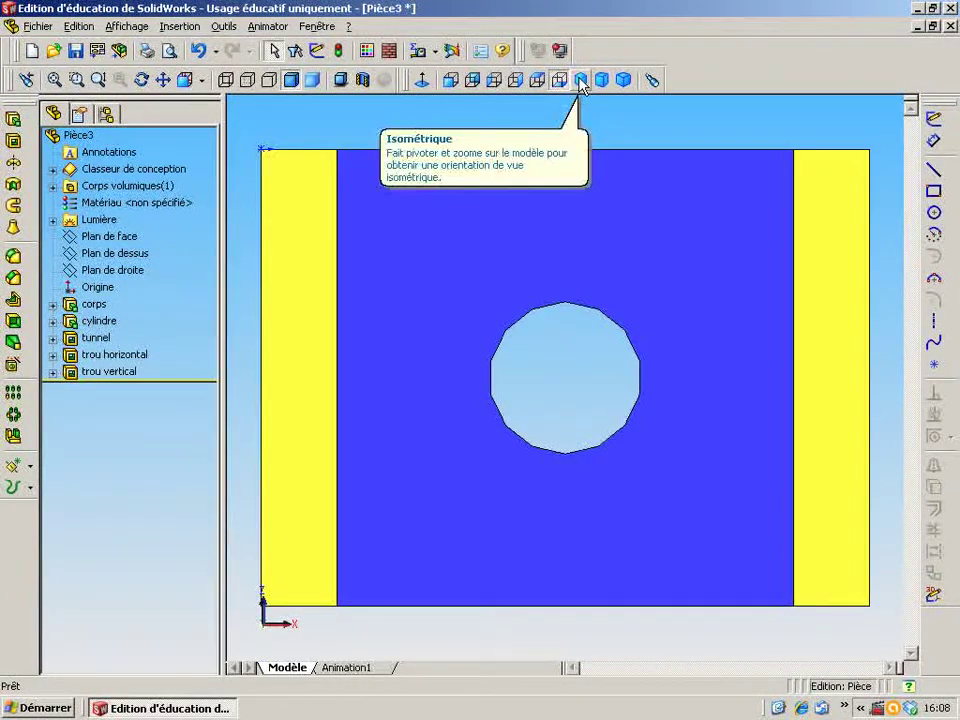
left_click(581, 81)
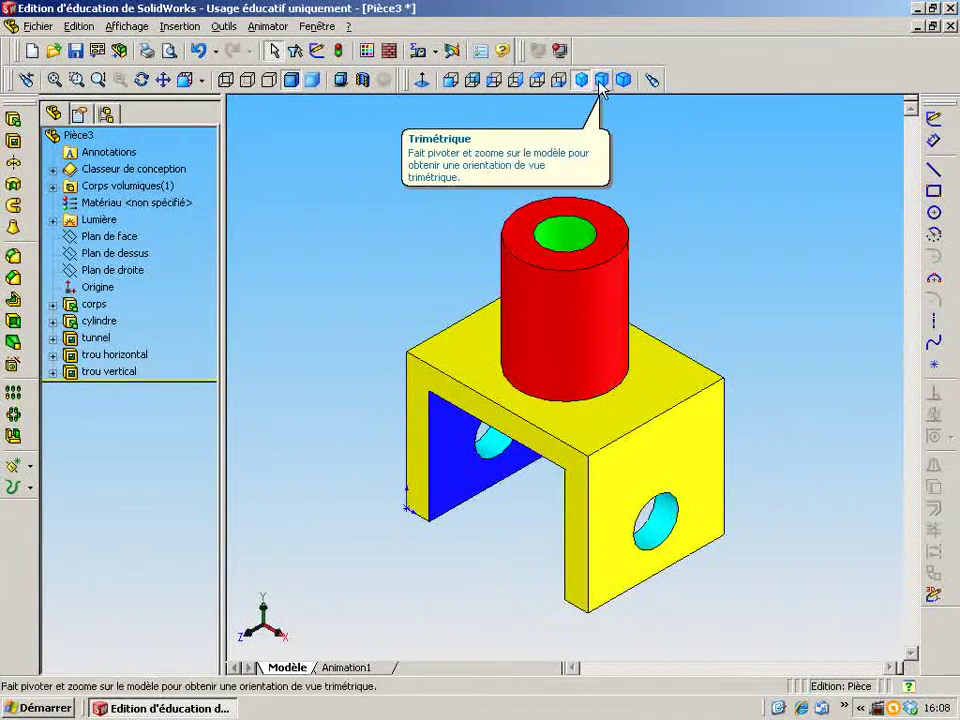
left_click(602, 84)
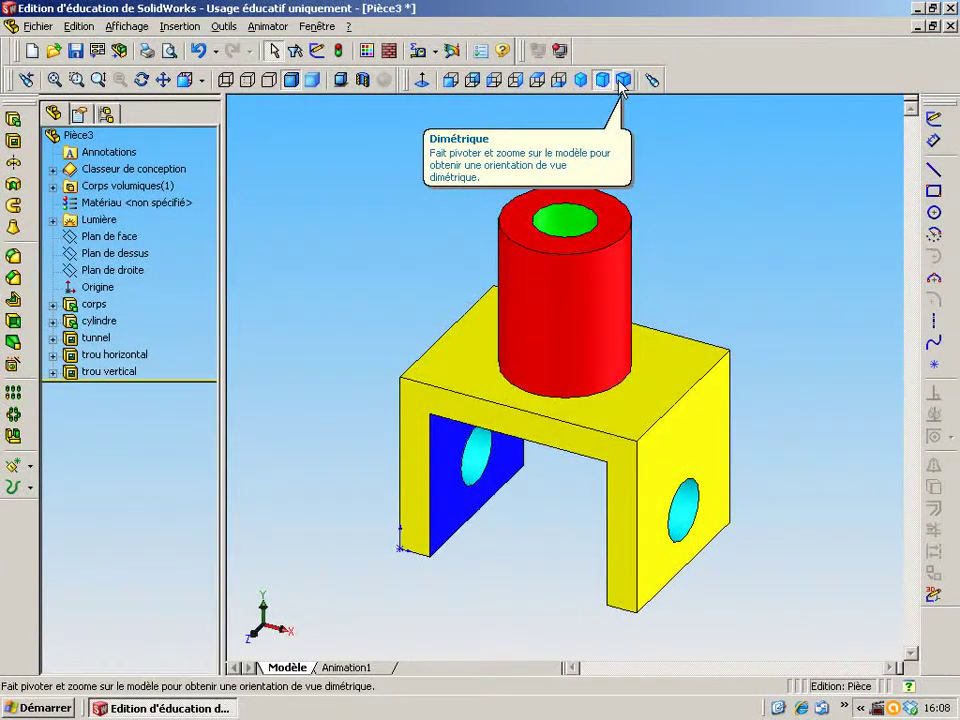
left_click(622, 82)
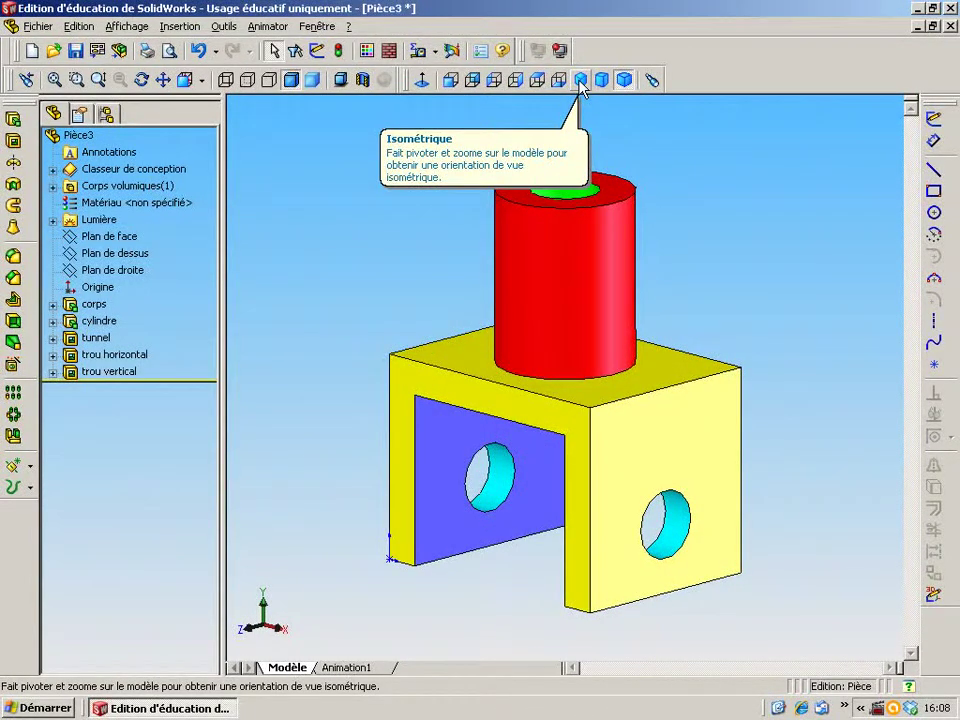
left_click(580, 86)
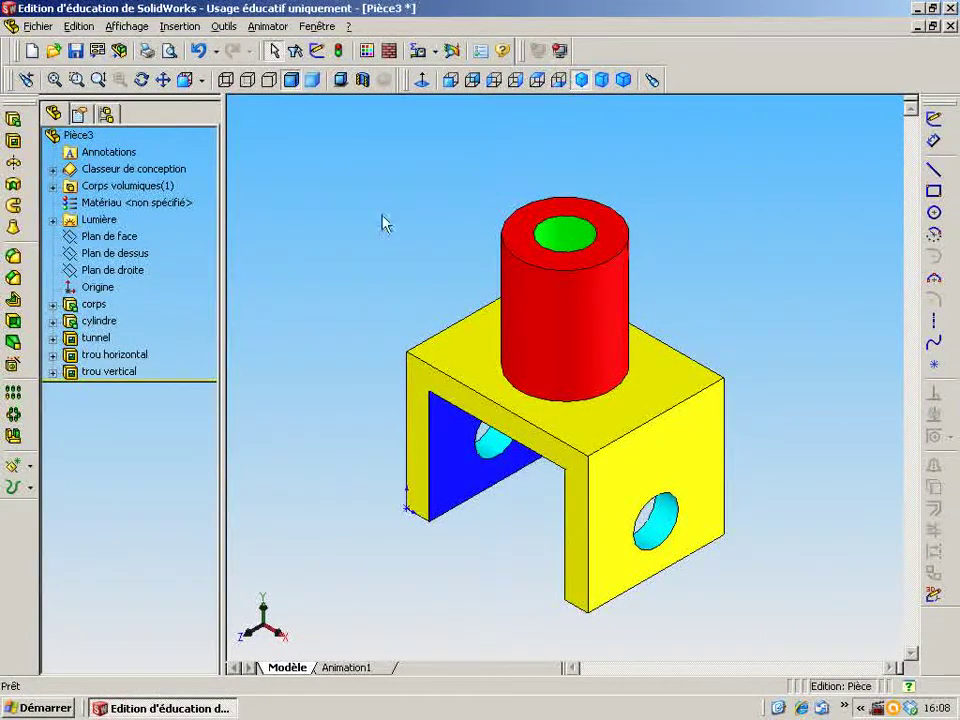
Highlight the features corps, cylindre, tunnel, trou horizontal and trou vertical one by one to examine how the part is built
left_click(96, 305)
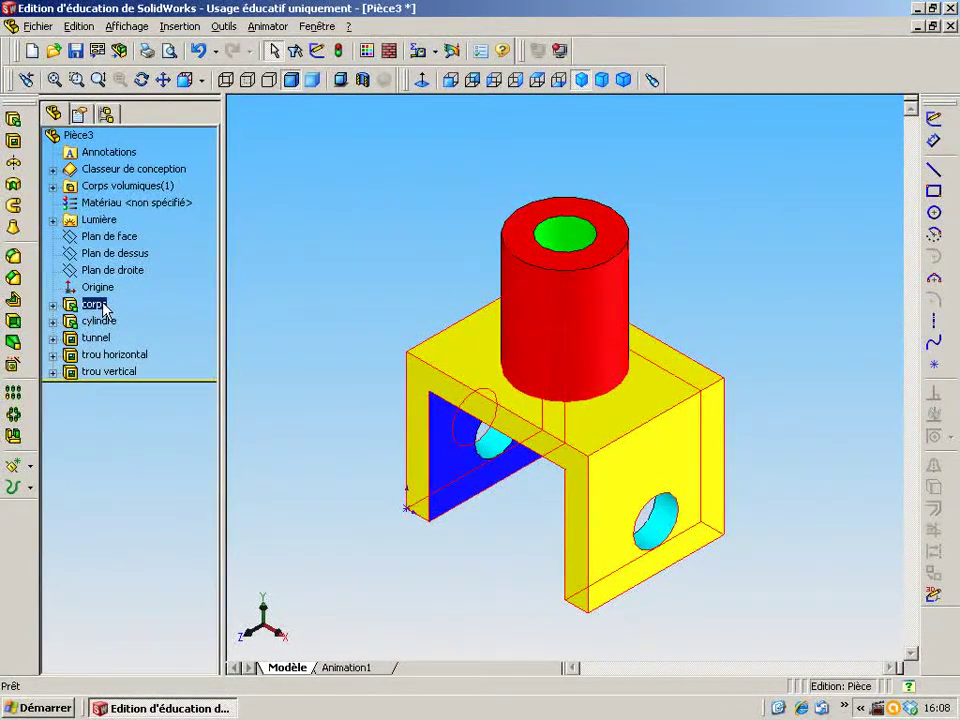
left_click(96, 305)
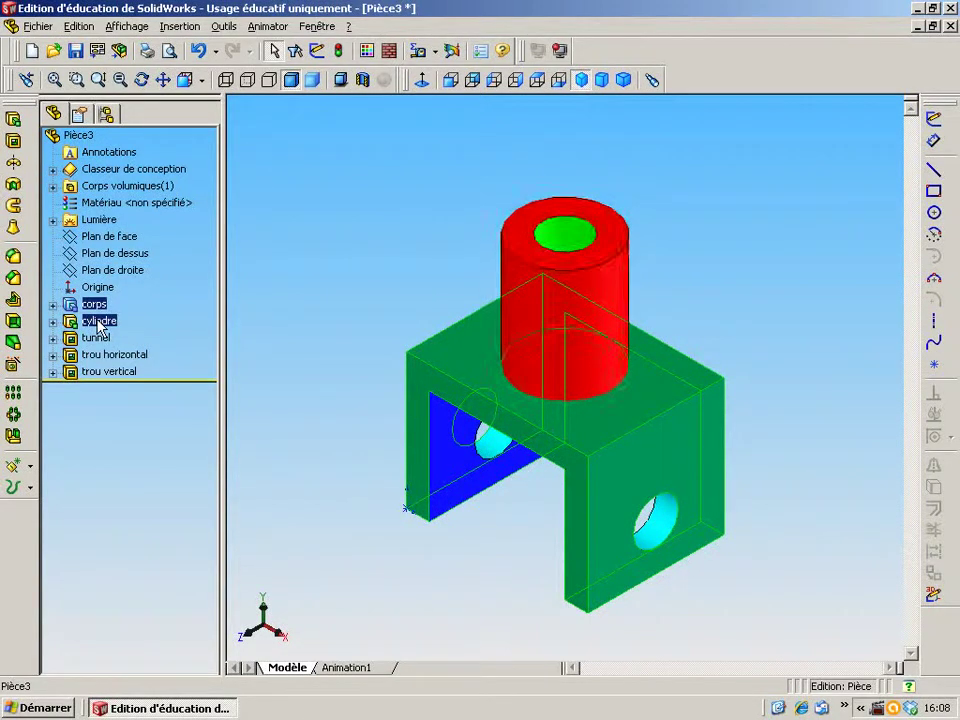
left_click(98, 322)
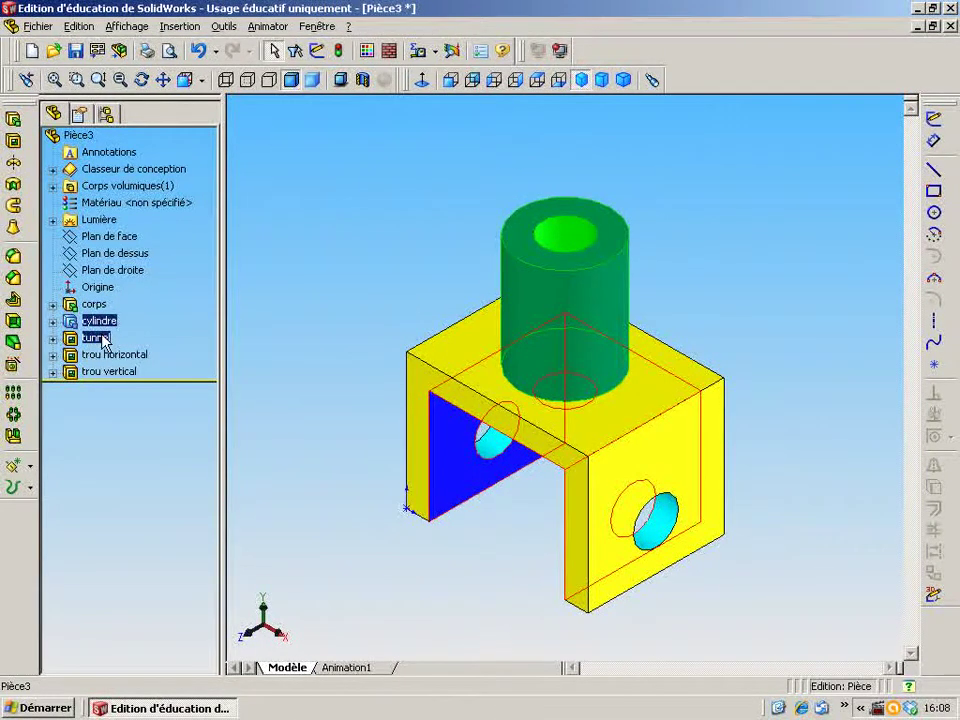
left_click(100, 339)
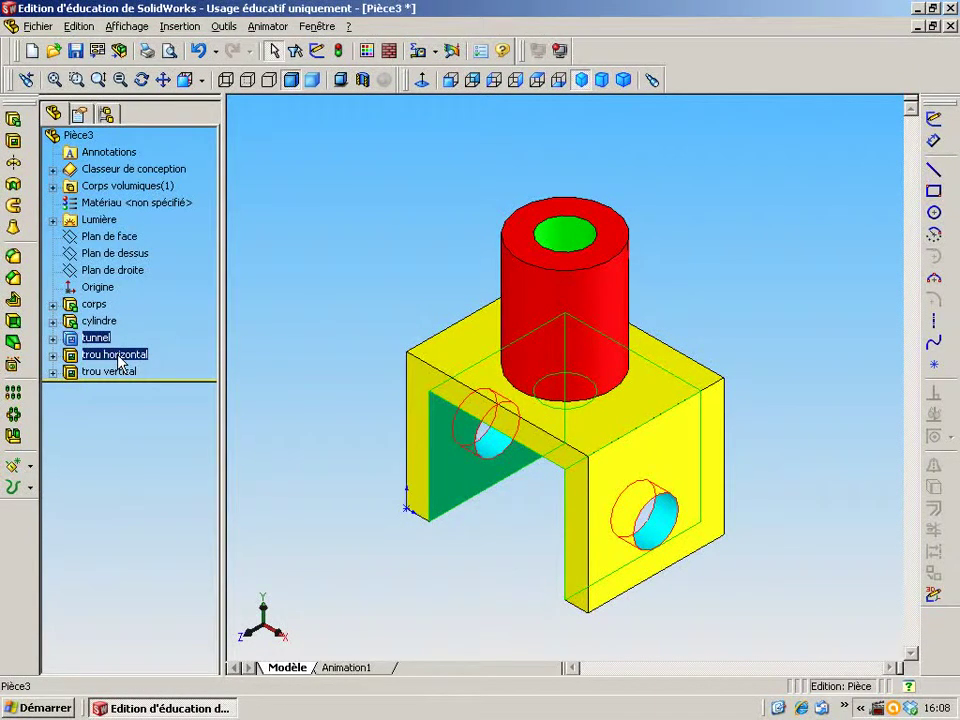
left_click(116, 355)
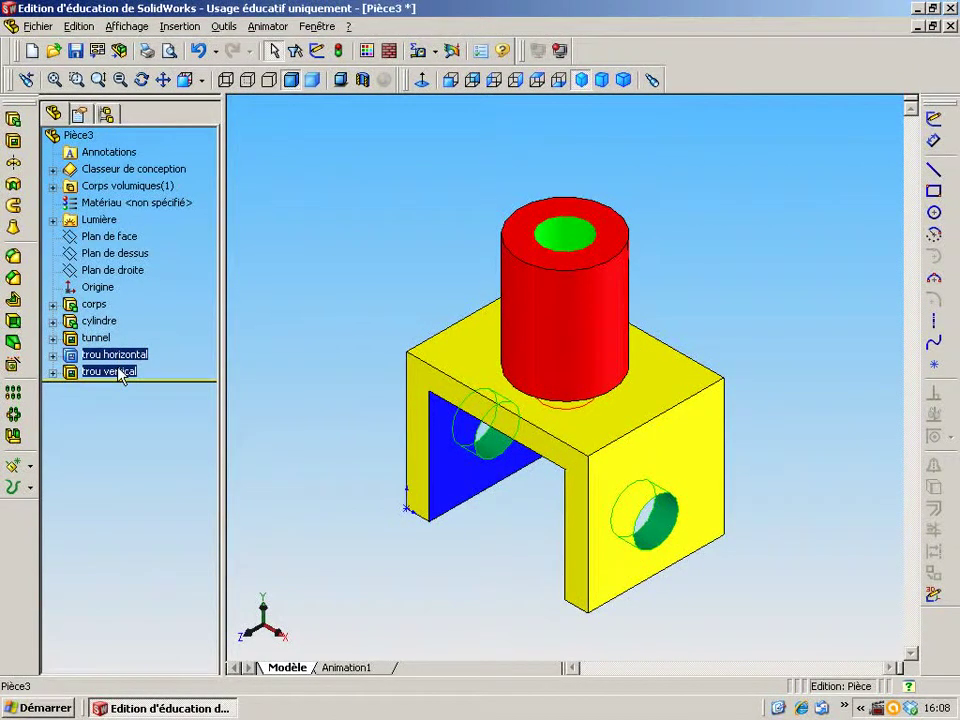
left_click(120, 372)
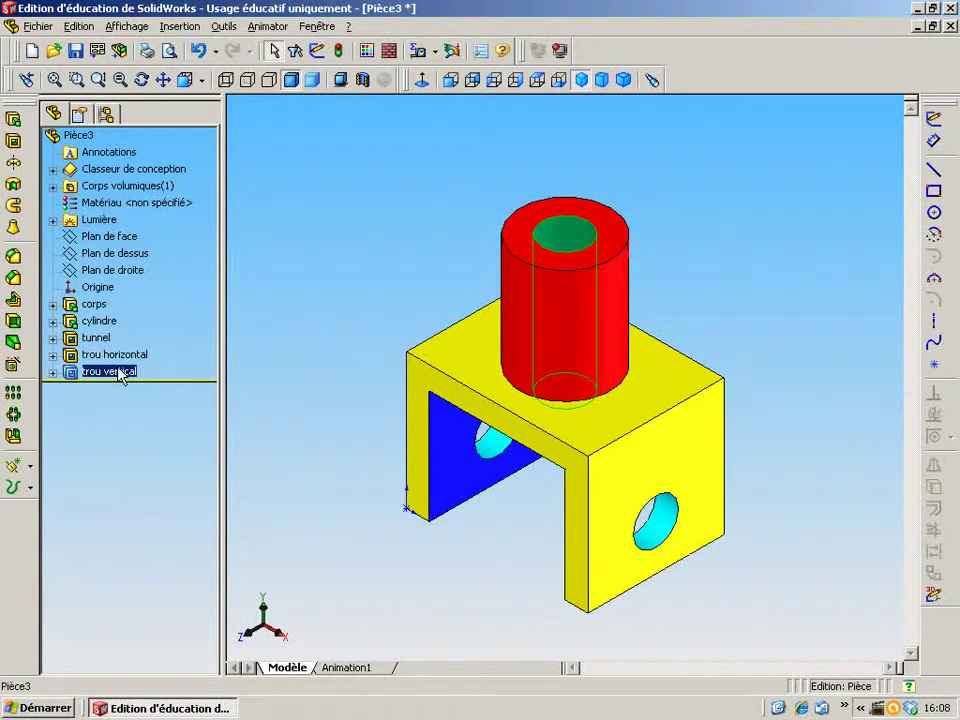
Create a new part document (Pièce)
left_click(34, 26)
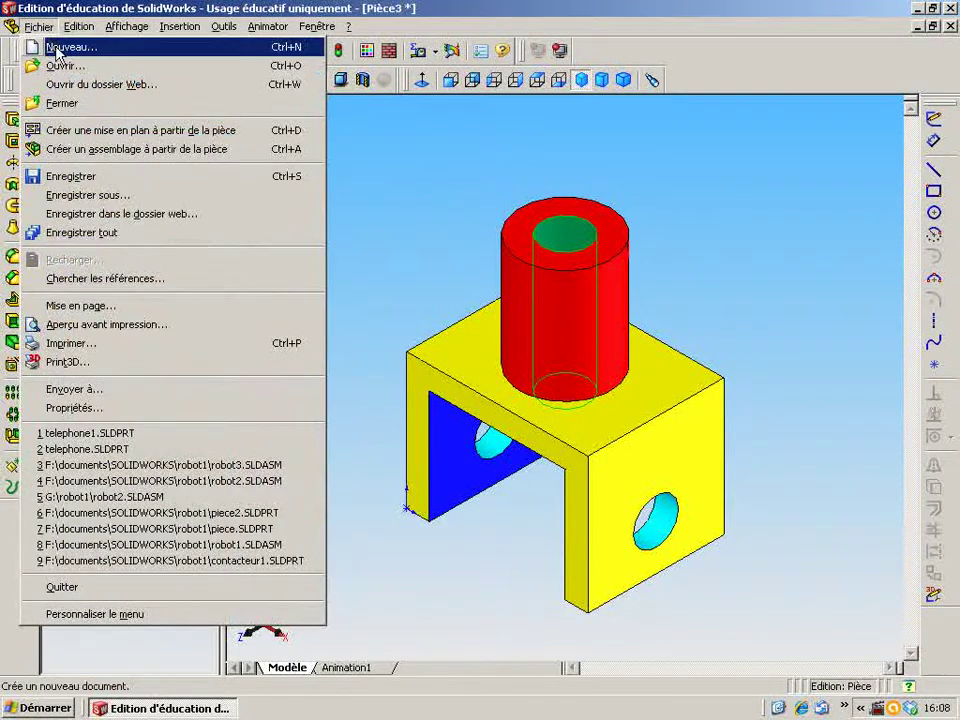
left_click(68, 47)
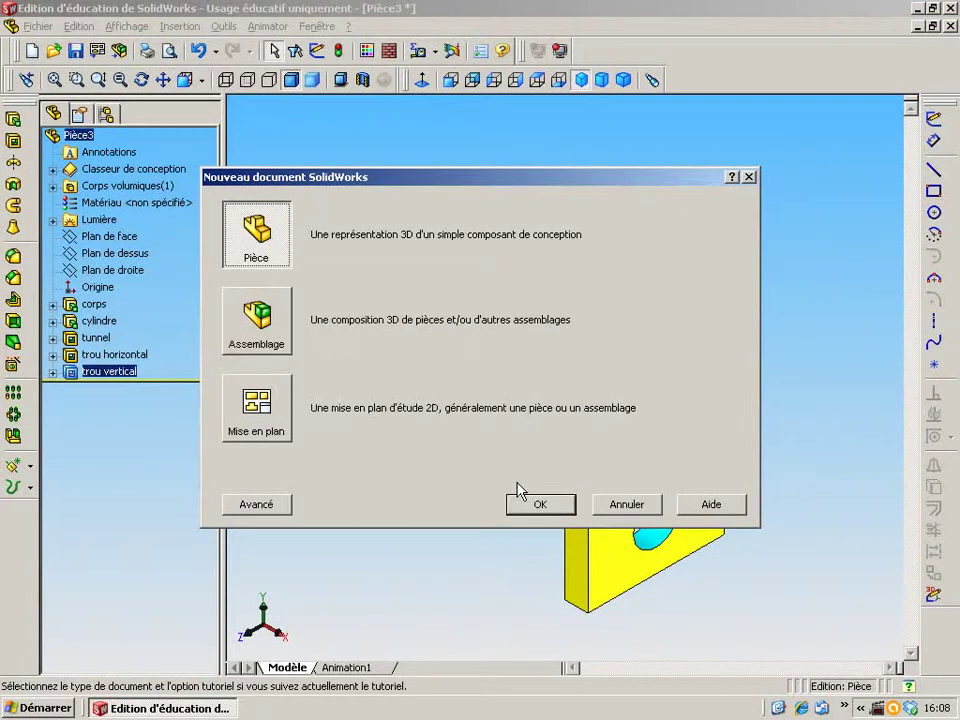
left_click(538, 507)
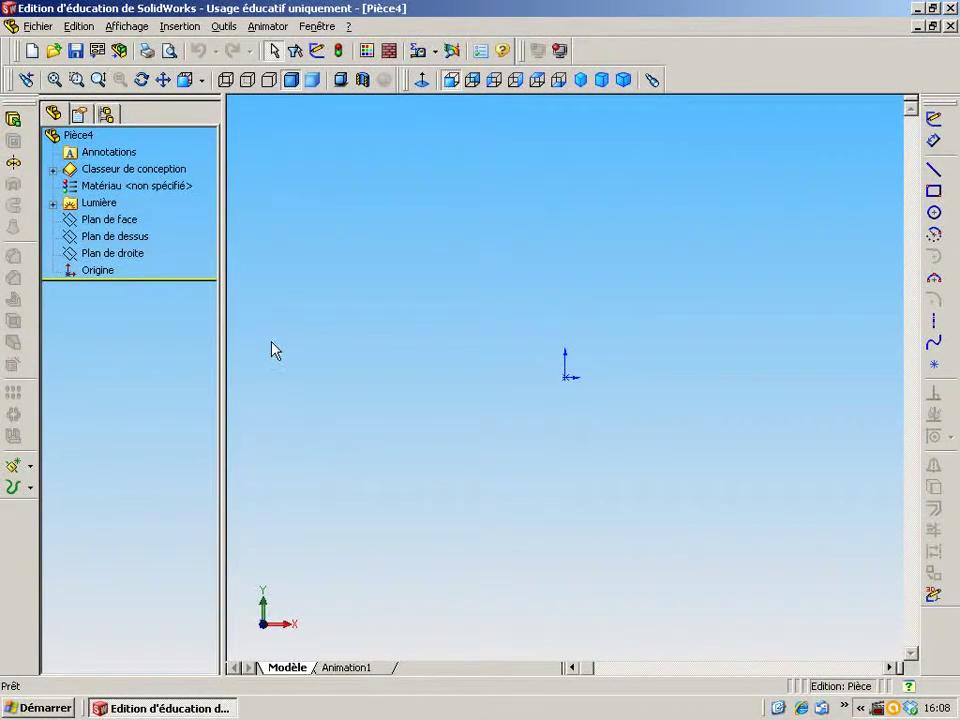
Sketch a rectangle of about 89 by 74 mm on the front plane (Plan de face), with its lower-left corner on the origin
left_click(127, 217)
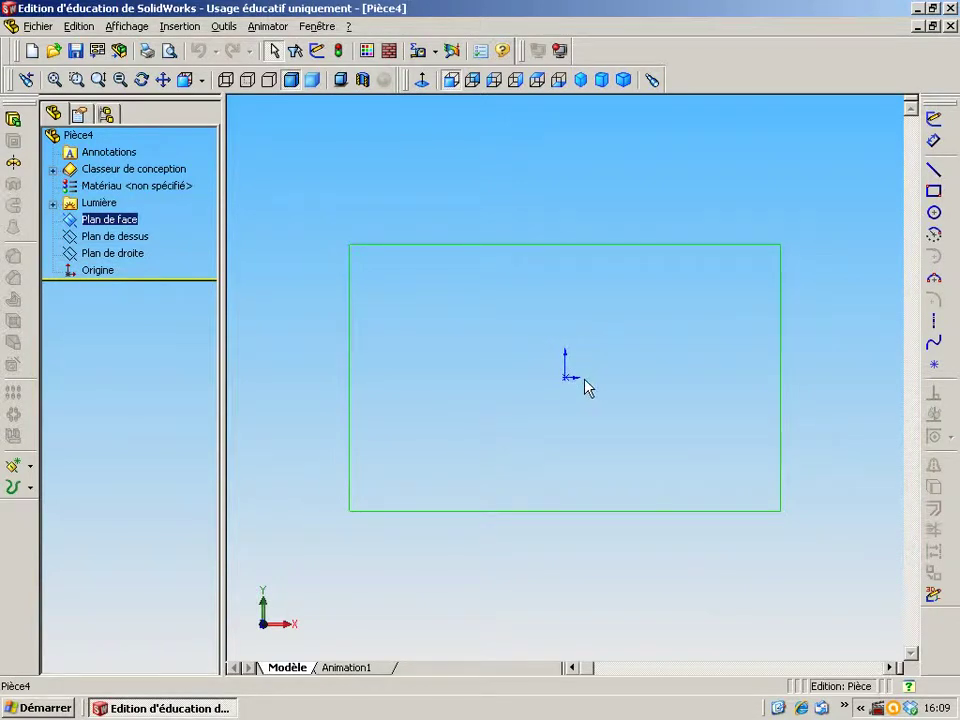
left_click(933, 192)
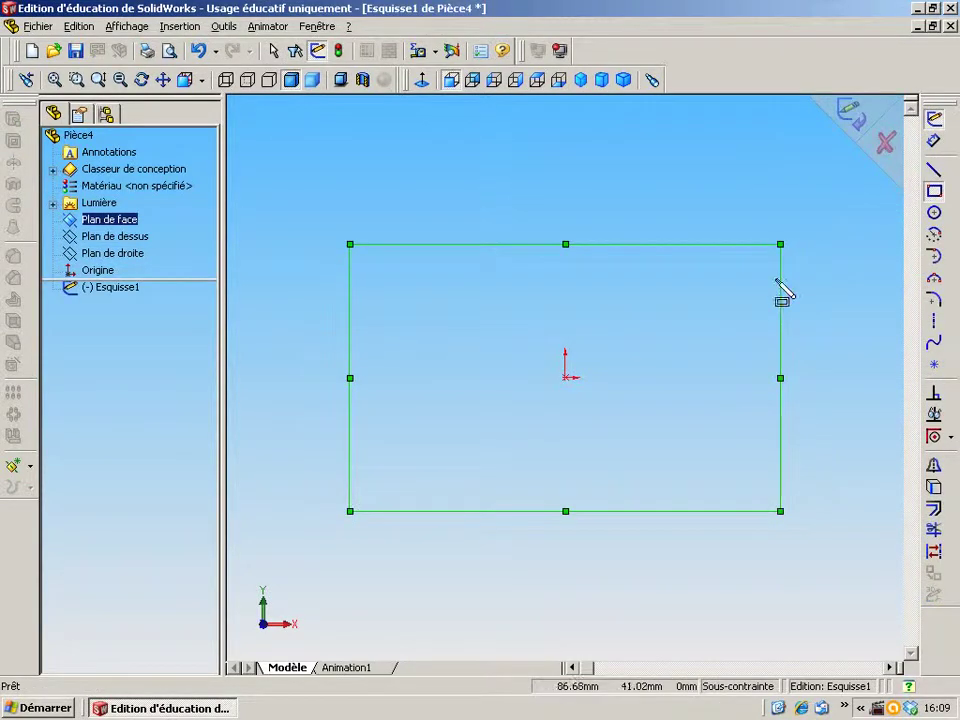
left_click(566, 378)
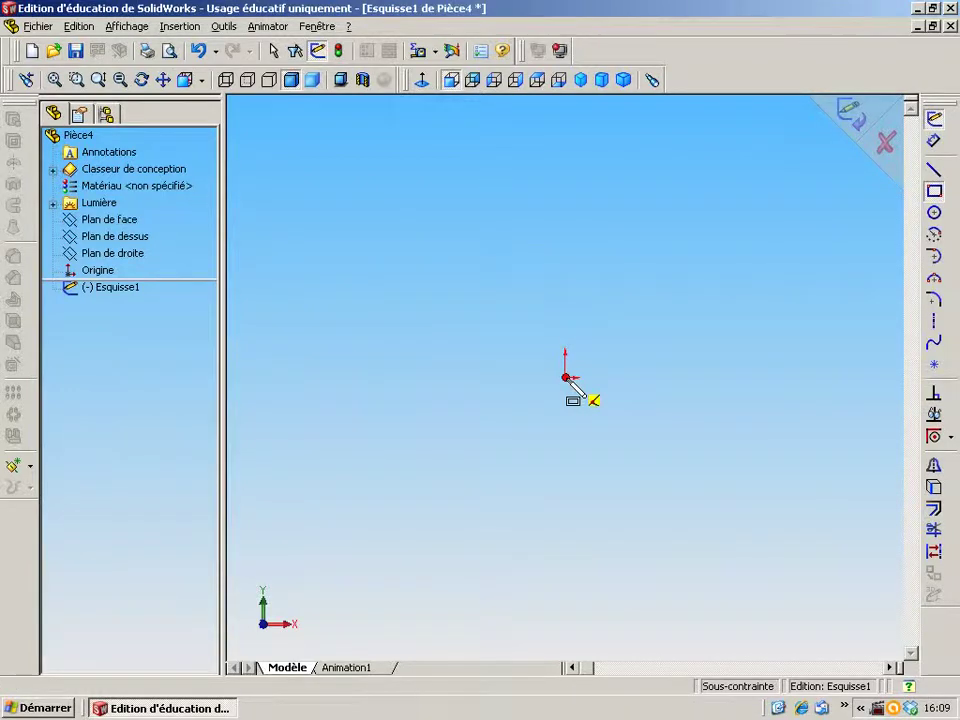
left_click(781, 199)
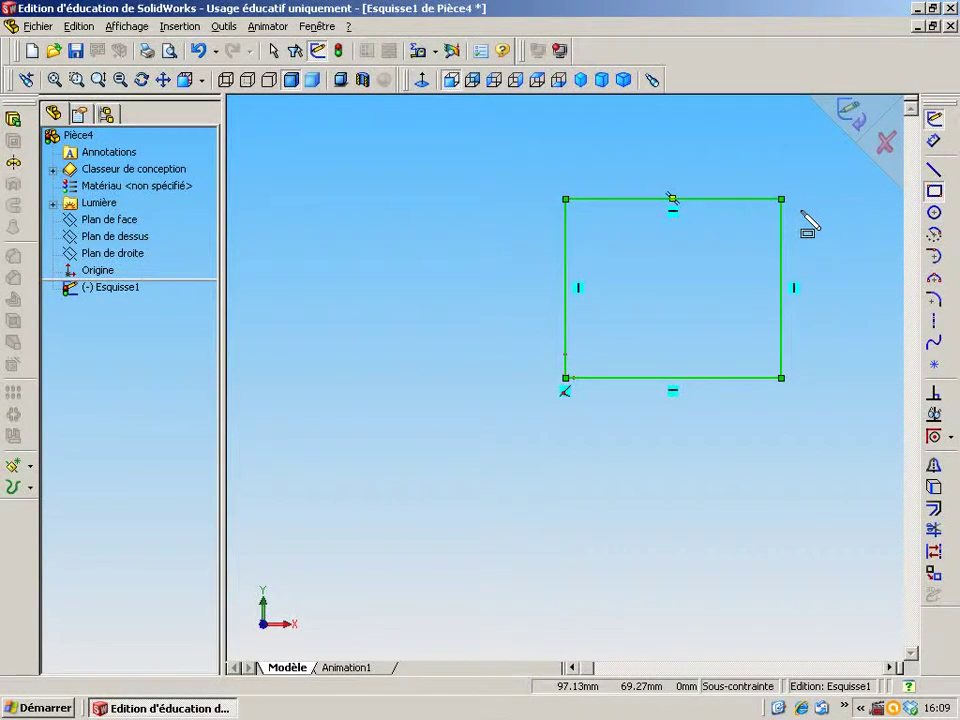
Dimension the rectangle to 80 mm wide along its lower edge and 60 mm high along its left edge
left_click(934, 141)
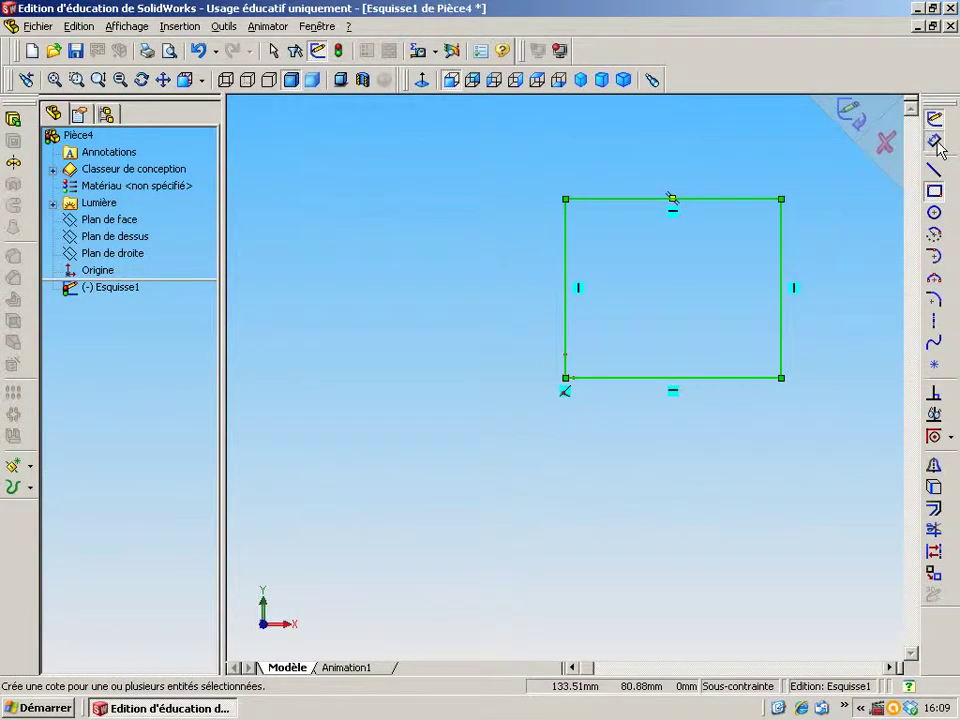
left_click(695, 380)
left_click(687, 474)
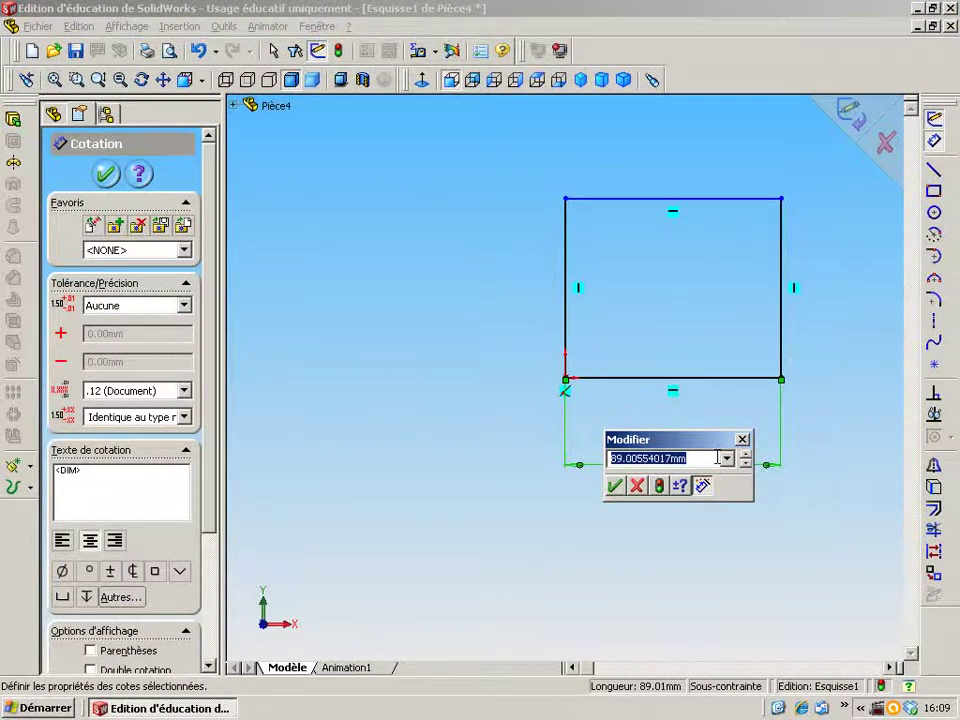
type("8")
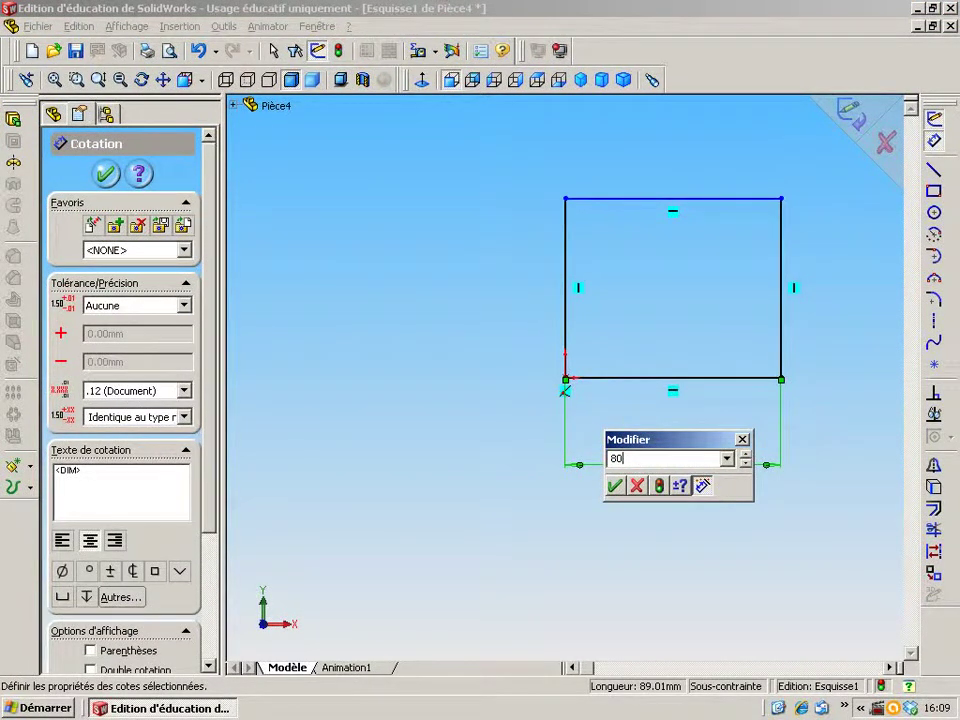
type("0")
left_click(614, 486)
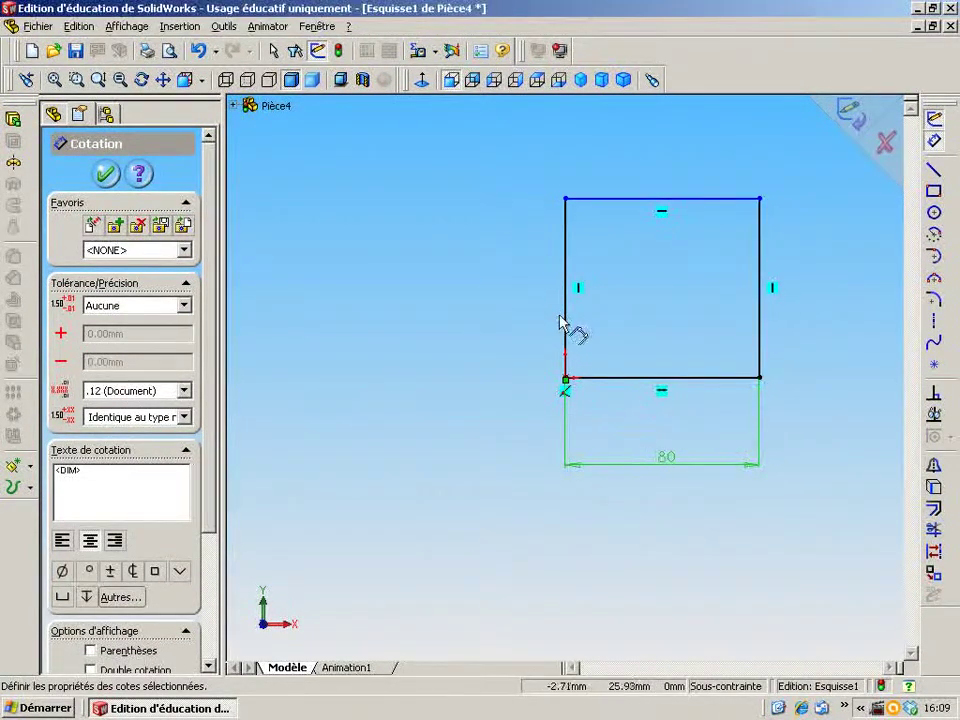
left_click(567, 300)
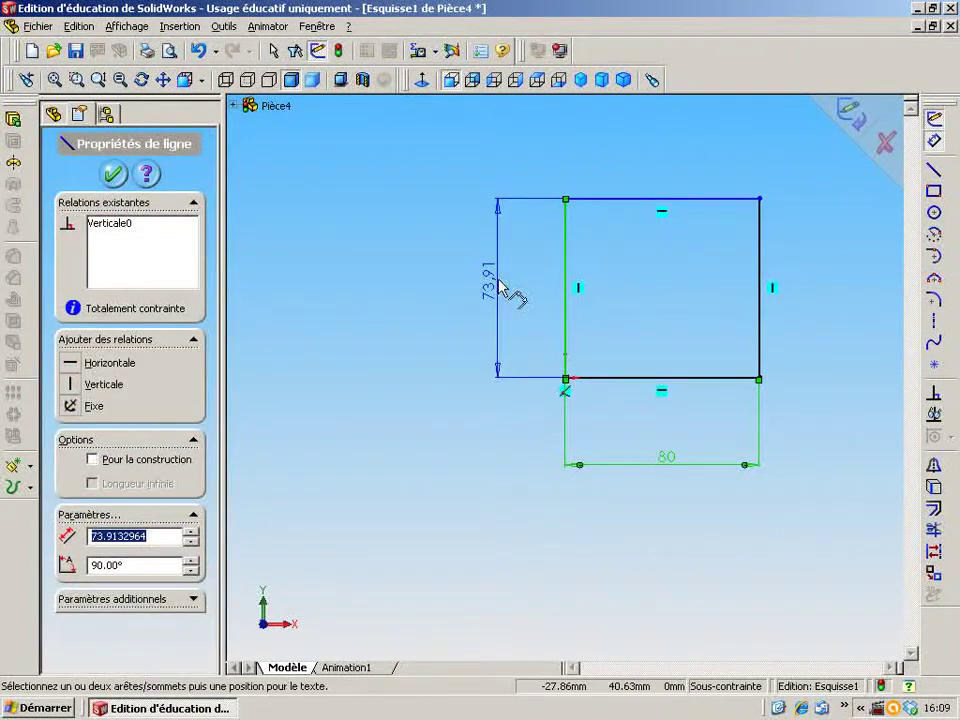
left_click(499, 286)
type("60")
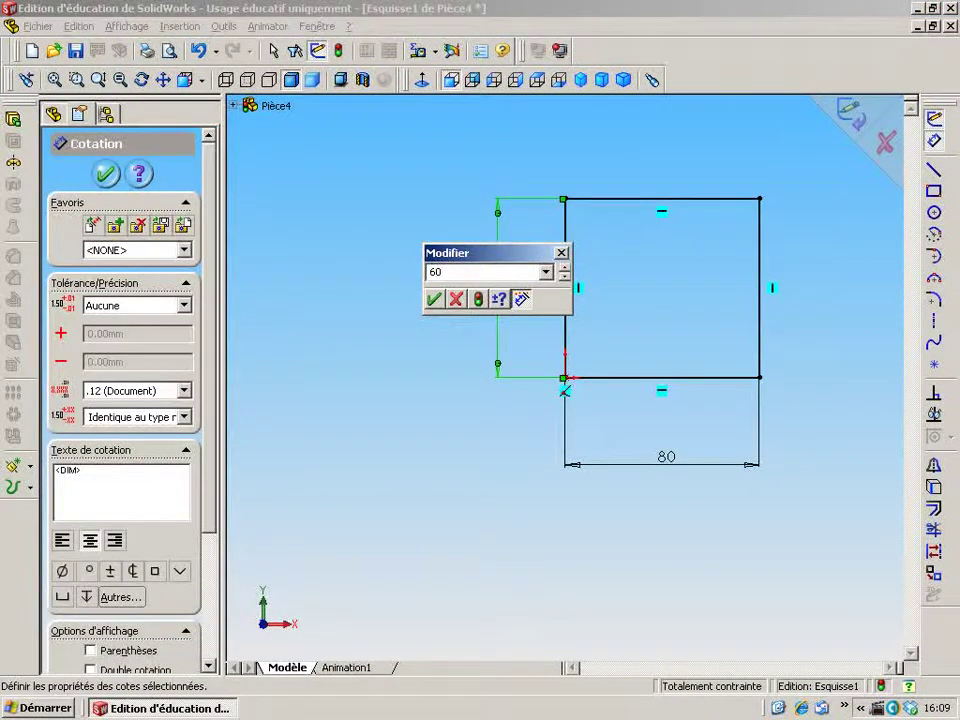
left_click(433, 299)
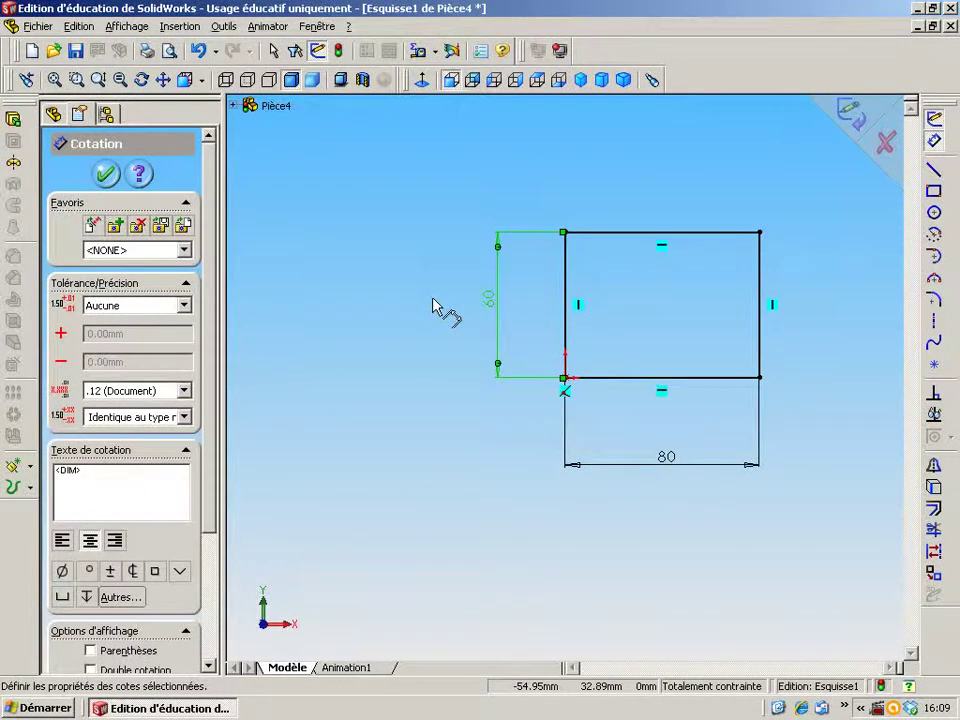
Extrude the 80 × 60 mm rectangle as a blind boss 60 mm deep in the reversed direction
left_click(14, 120)
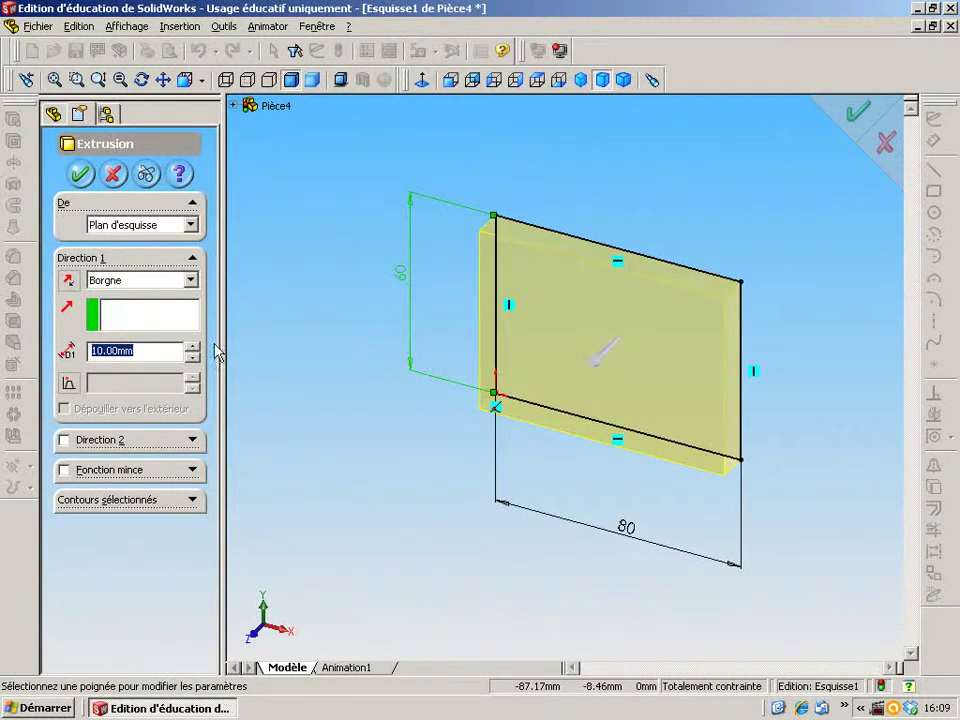
left_click(70, 281)
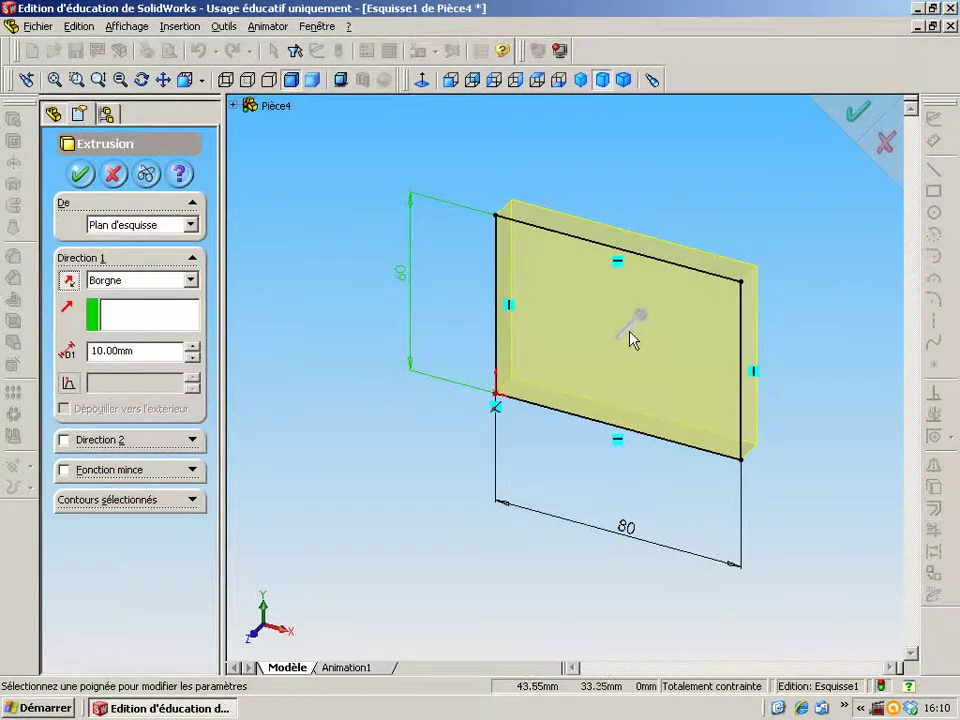
double_click(145, 351)
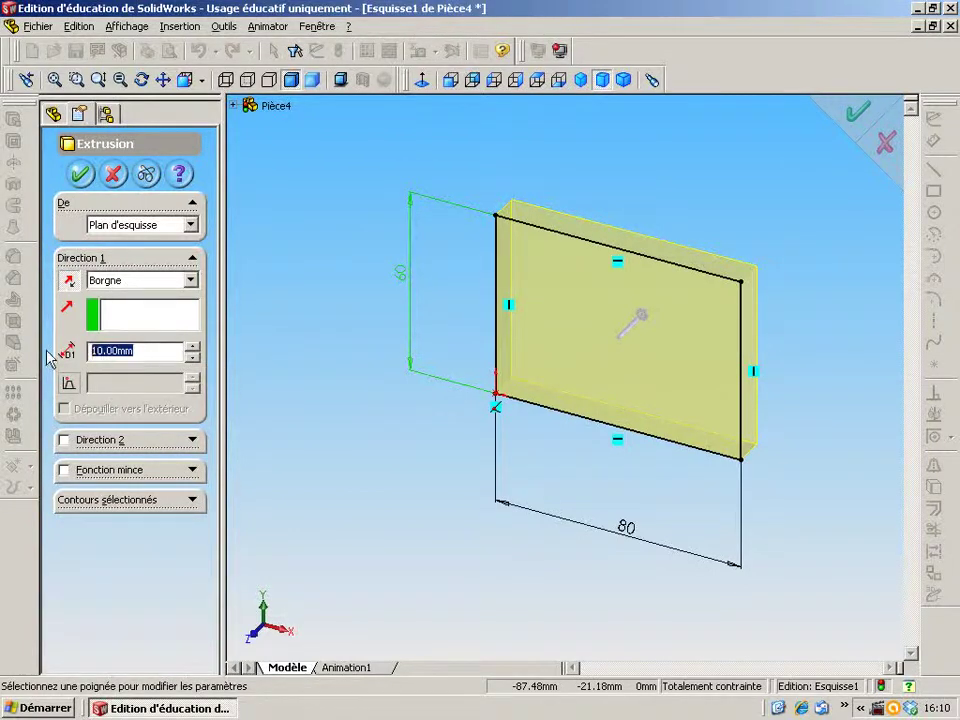
type("60")
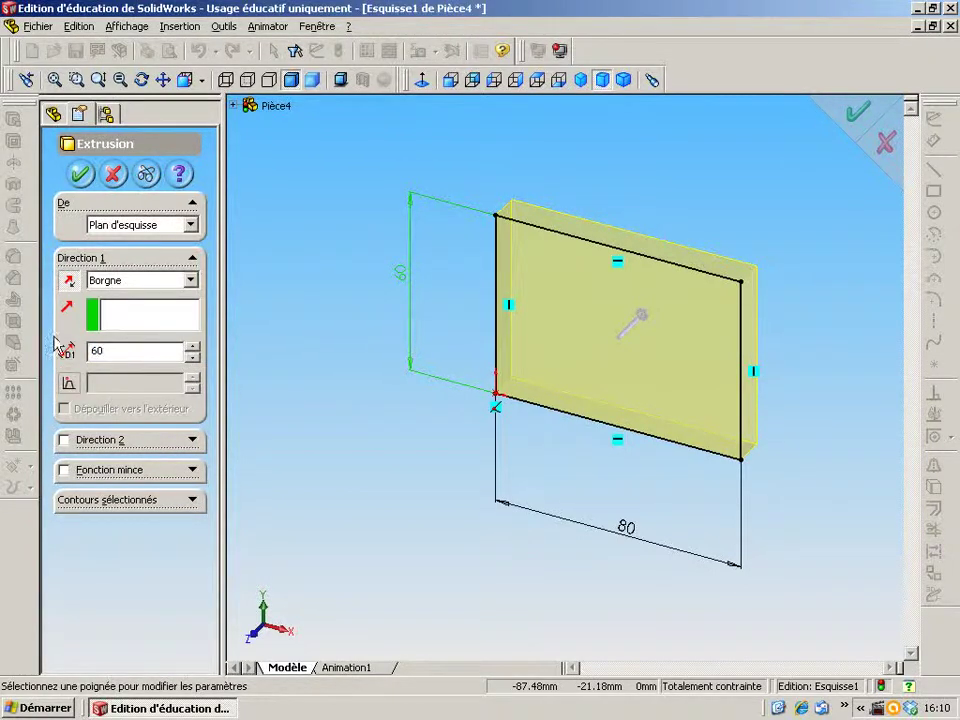
left_click(80, 175)
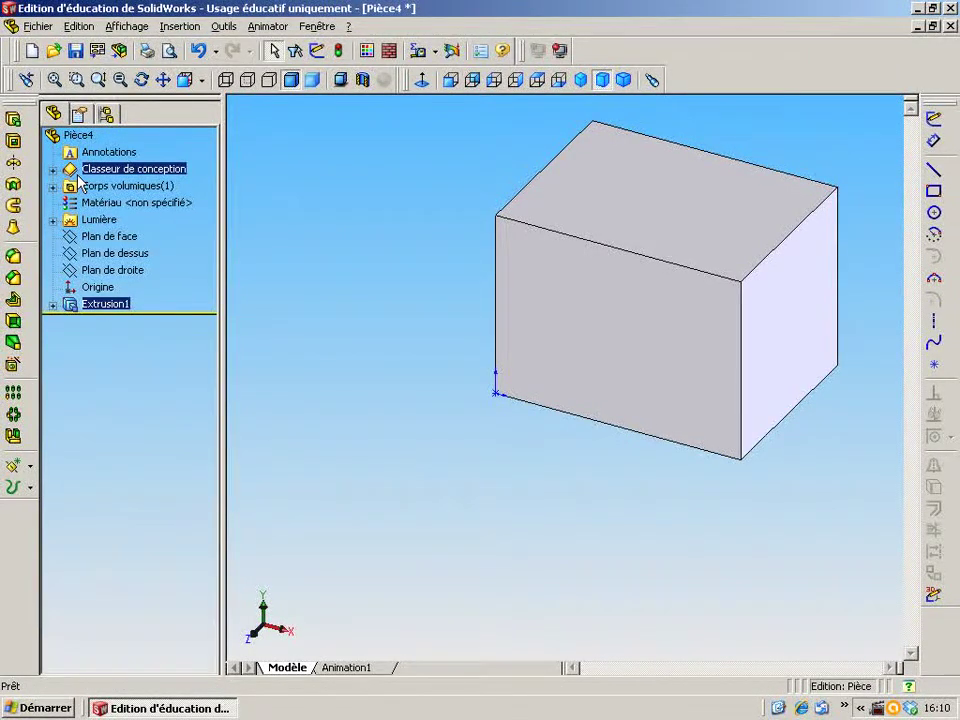
Rename the block's extrusion feature as corps
left_click(118, 311)
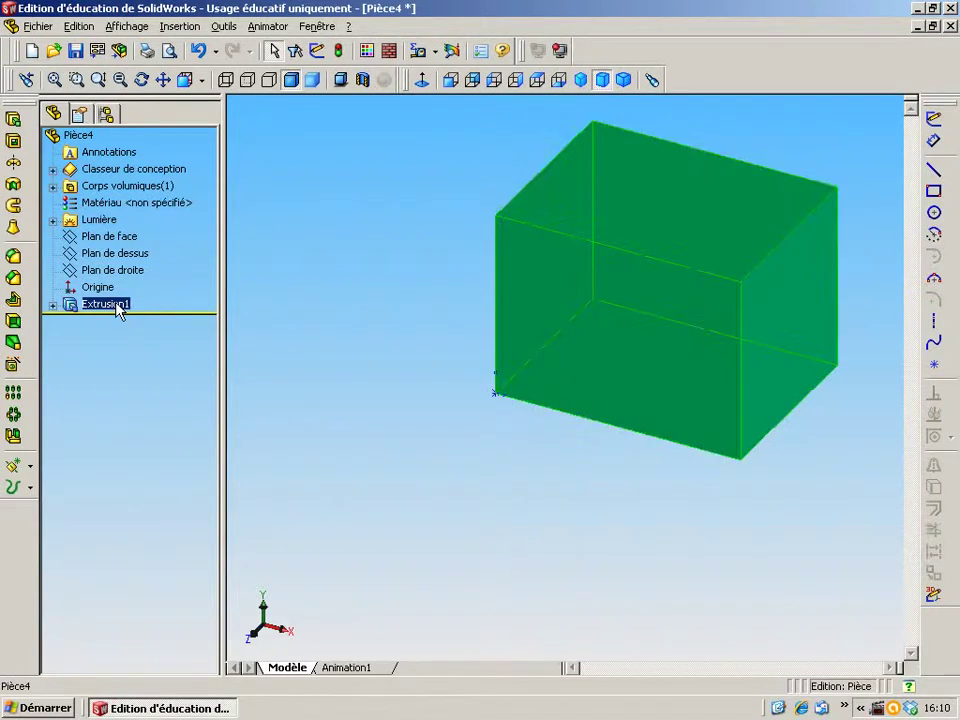
left_click(112, 306)
left_click(86, 306)
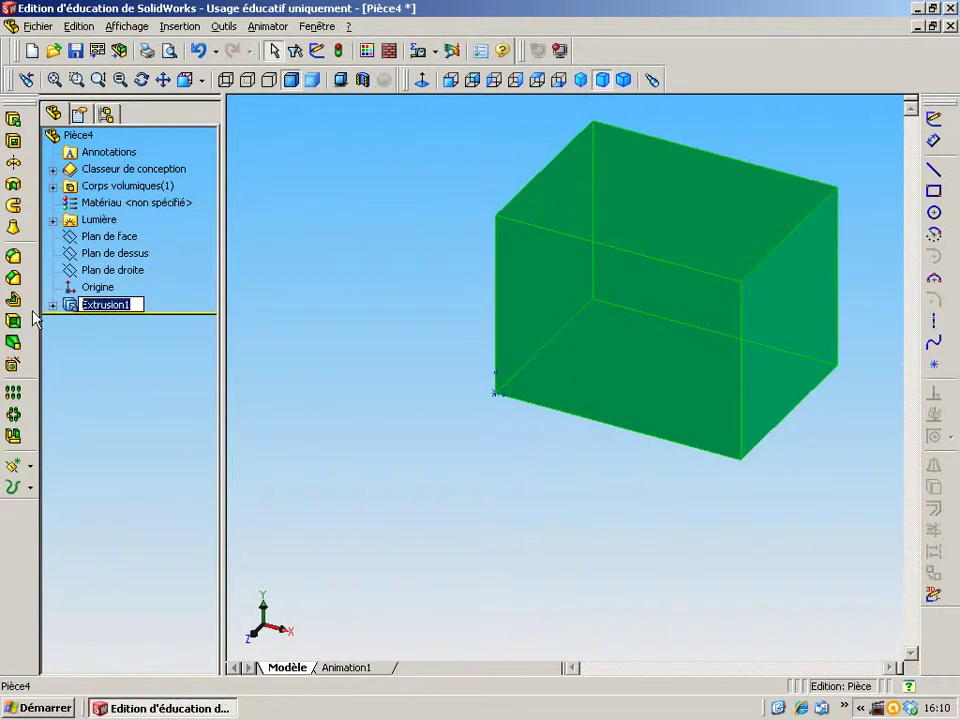
type("co")
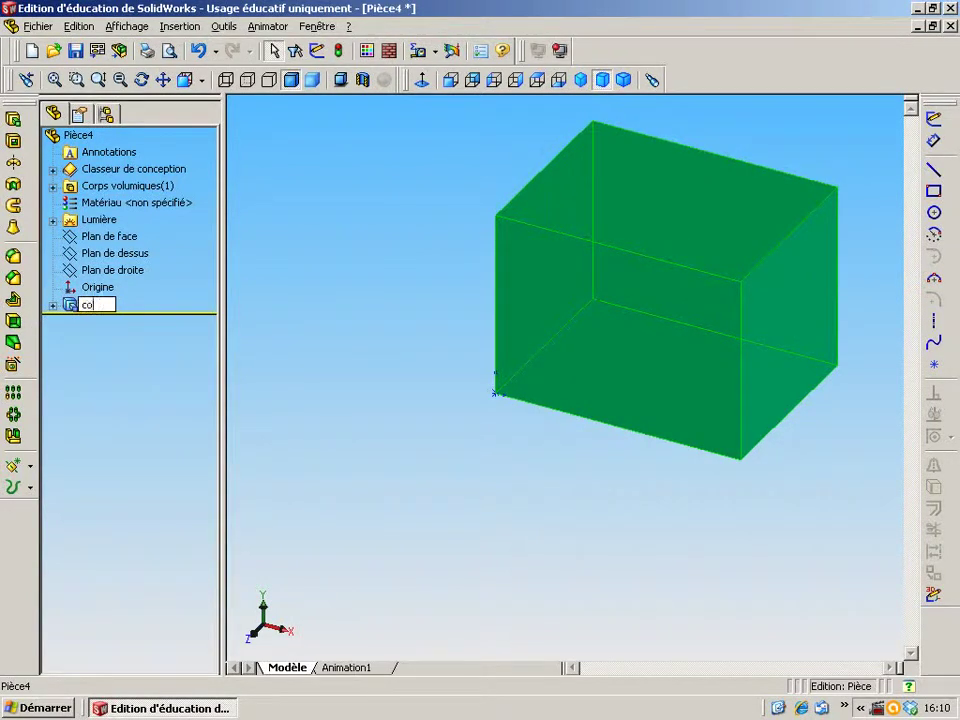
type("rps")
key("Return")
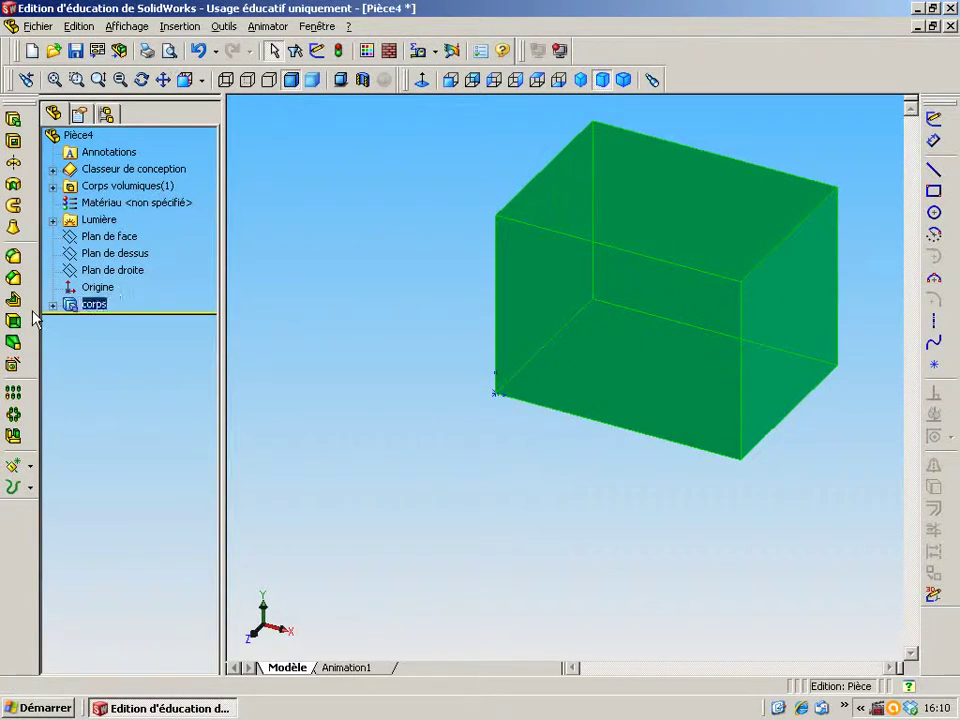
Apply the standard yellow colour to the corps feature
left_click(368, 52)
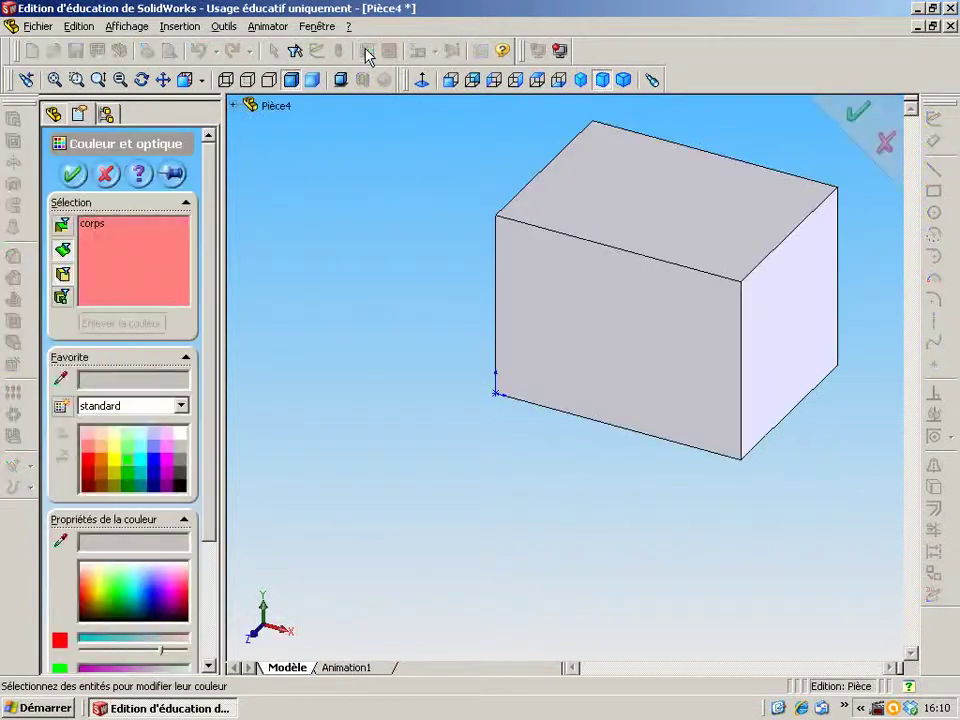
left_click(115, 467)
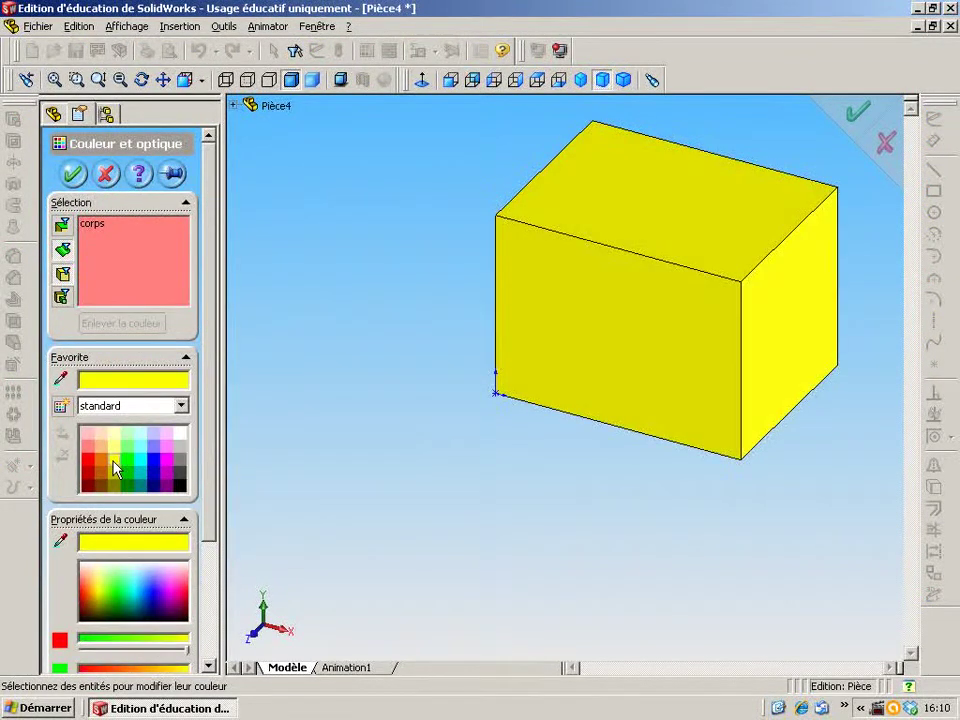
left_click(74, 175)
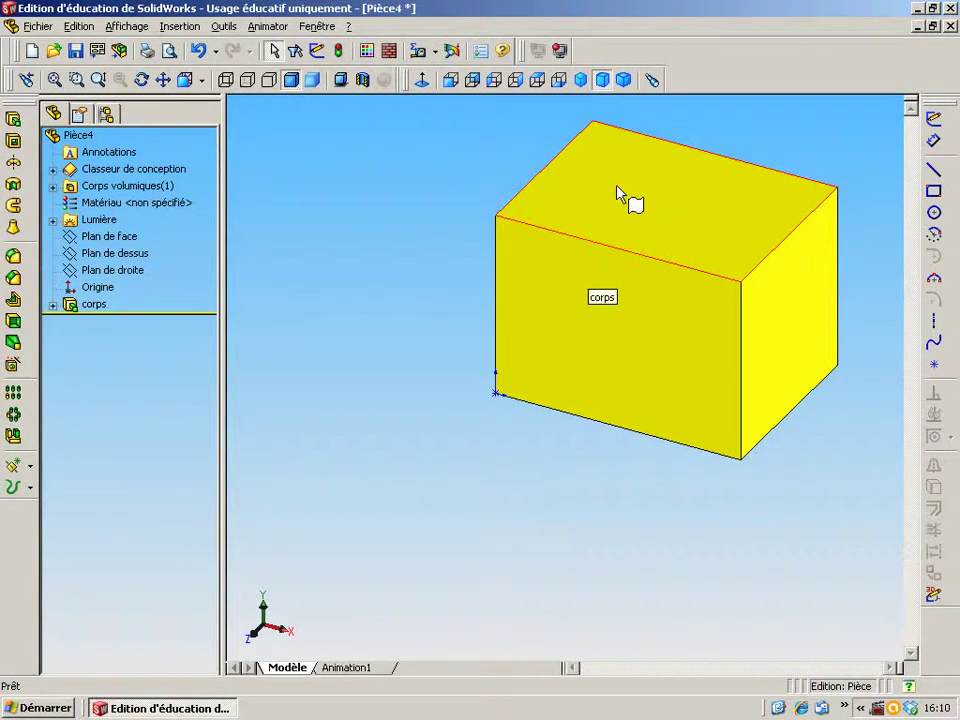
Sketch a circle of about 21 mm radius near the middle of the block's top face
left_click(670, 210)
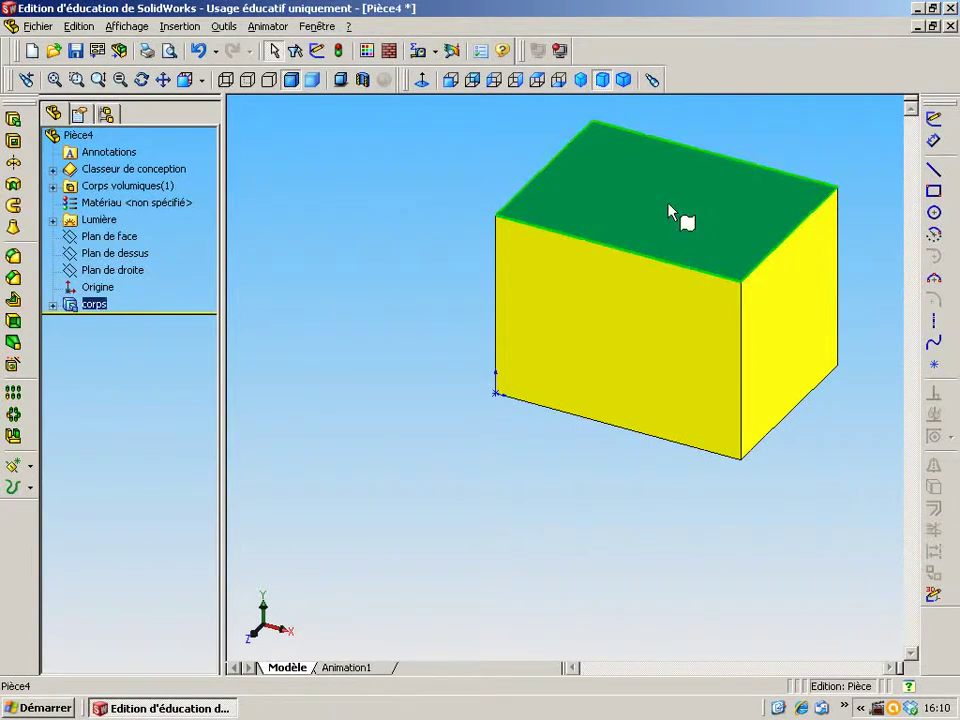
left_click(933, 213)
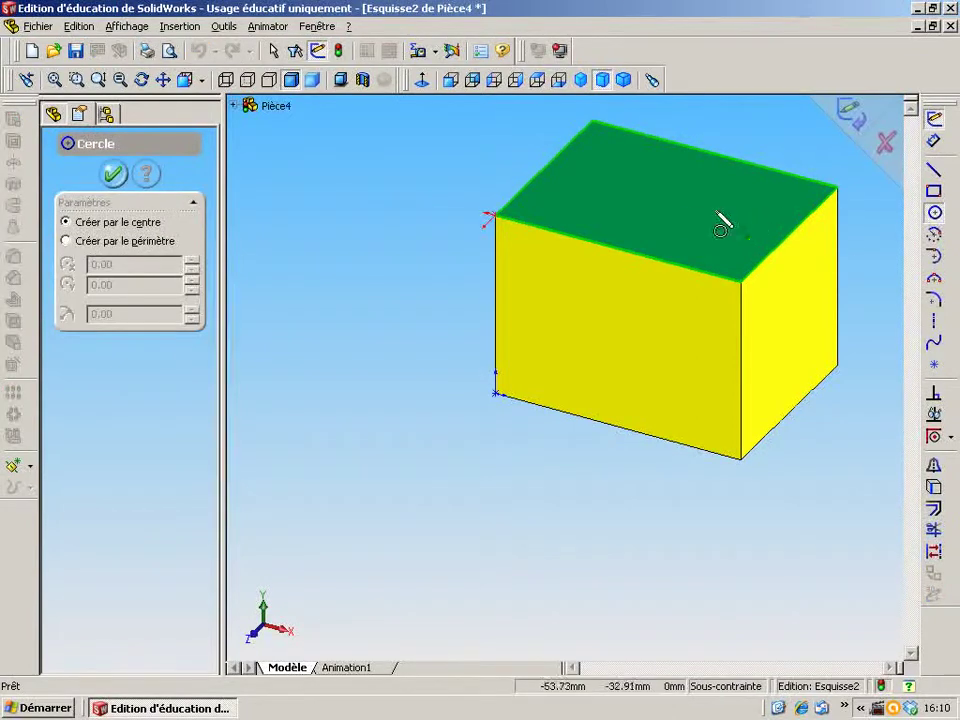
left_click(671, 201)
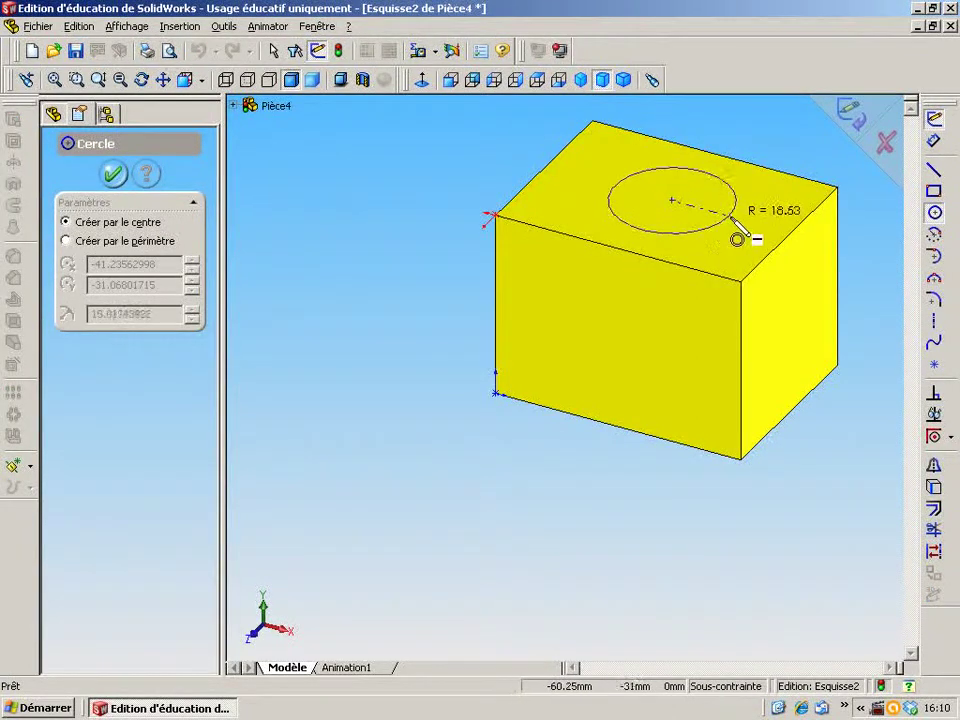
left_click(743, 237)
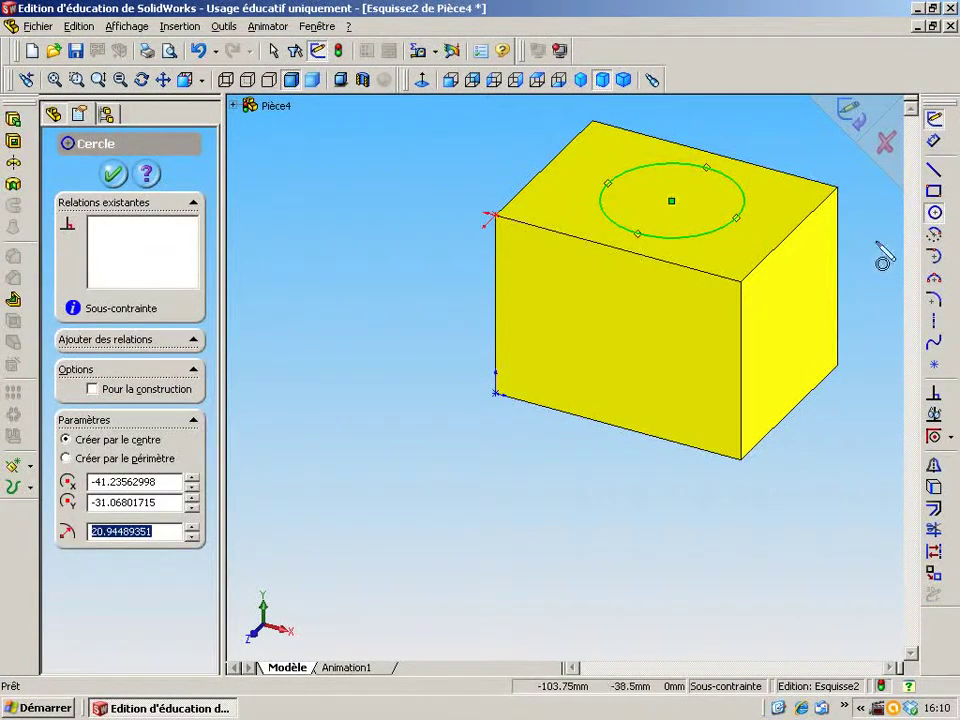
Dimension the circle's centre 40 mm from the top face's left edge and 30 mm from its rear edge
left_click(934, 141)
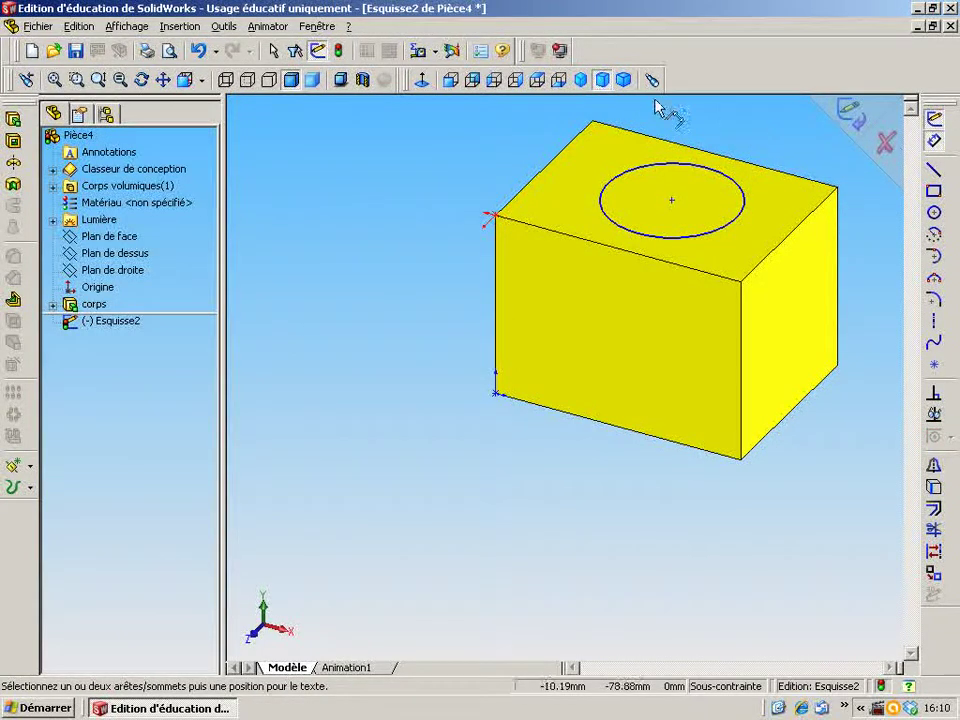
left_click(537, 81)
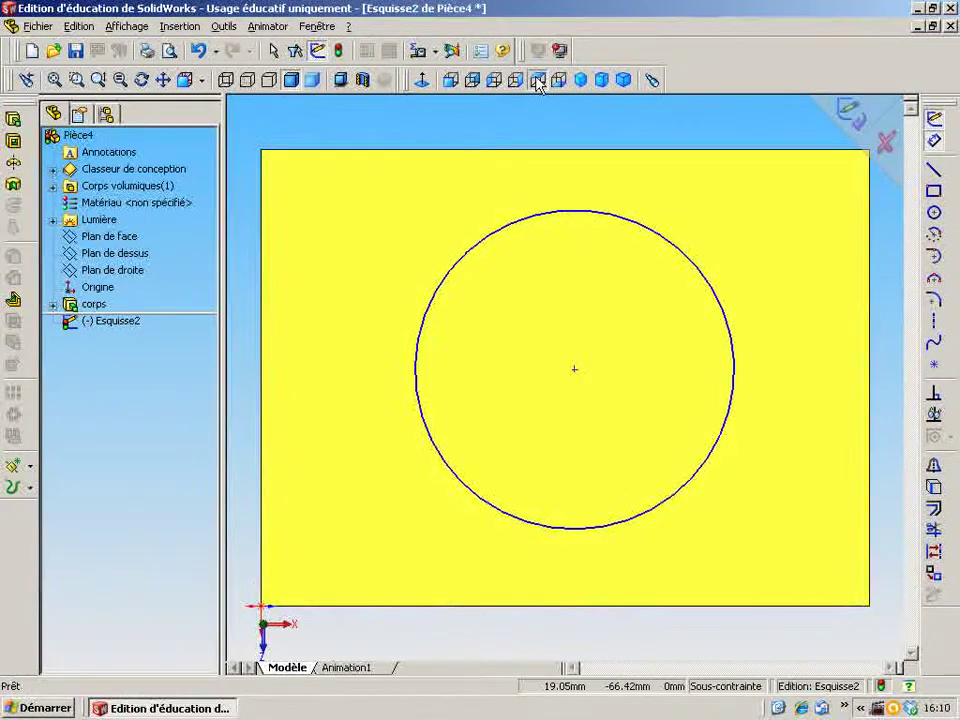
left_click(261, 313)
left_click(574, 369)
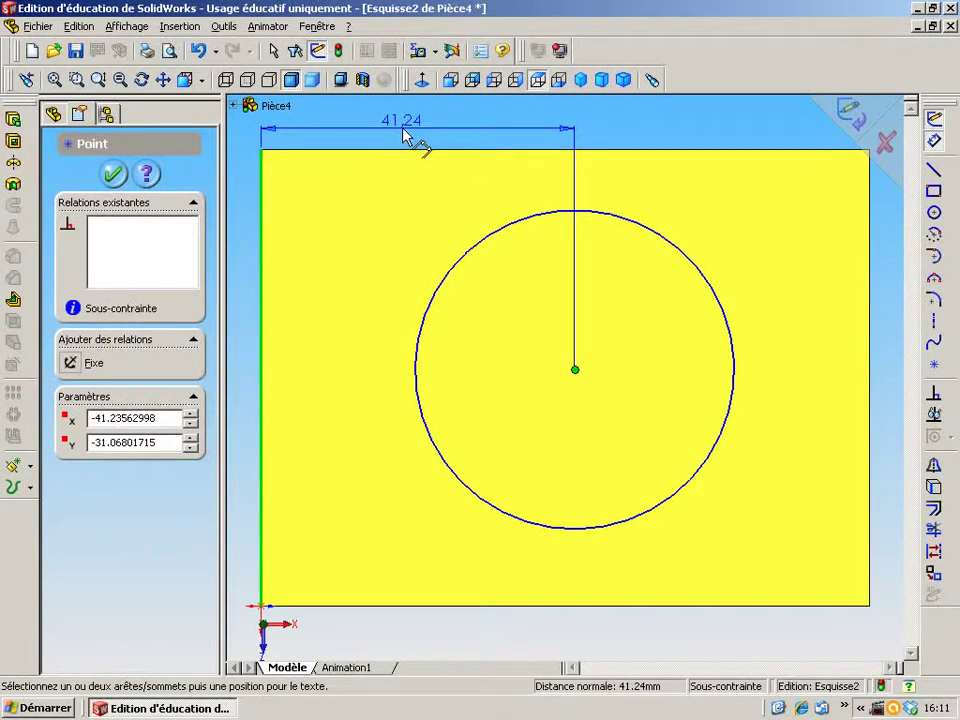
left_click(404, 134)
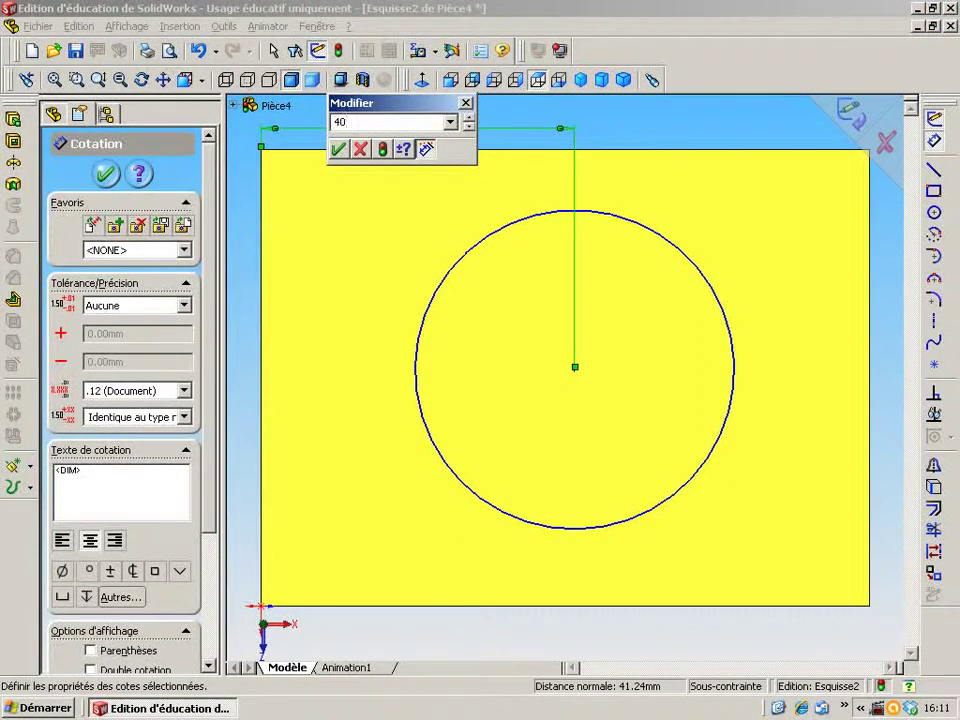
key("Return")
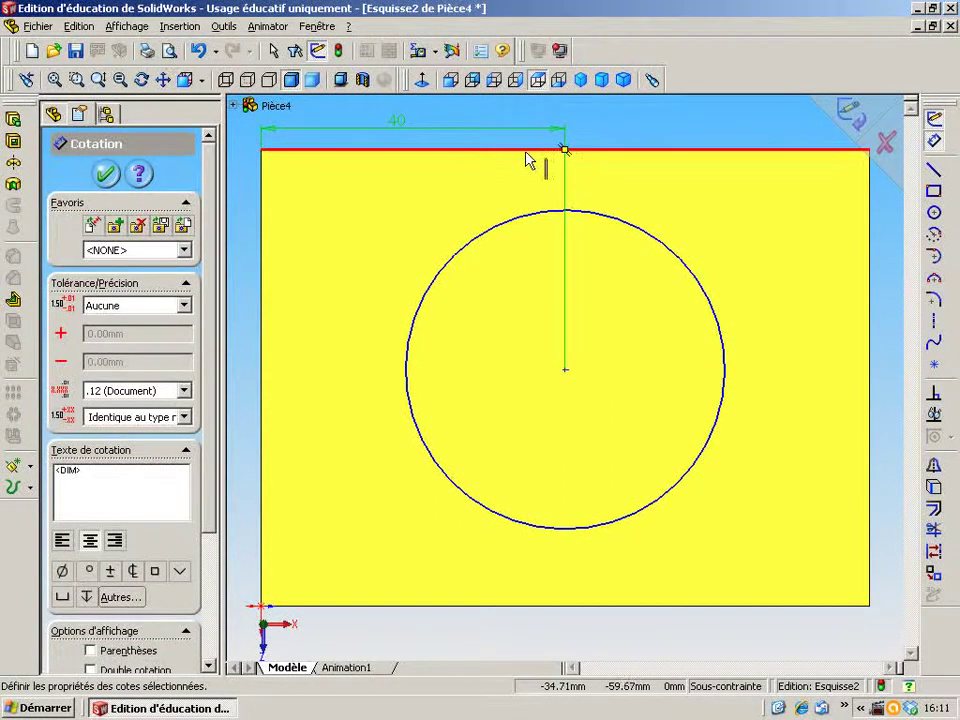
left_click(526, 152)
left_click(566, 370)
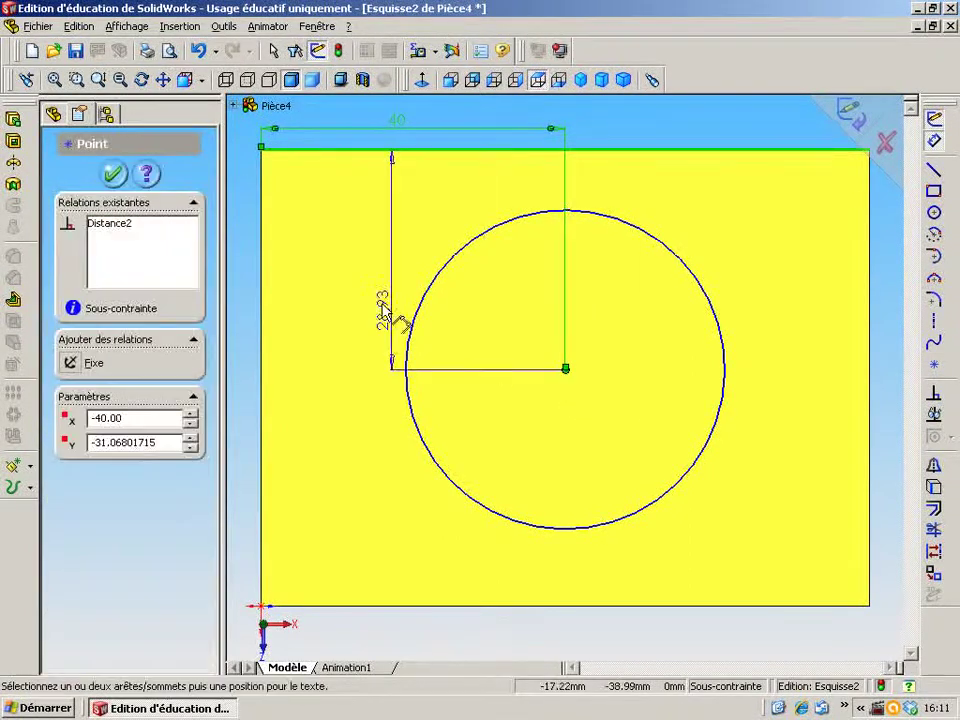
left_click(251, 255)
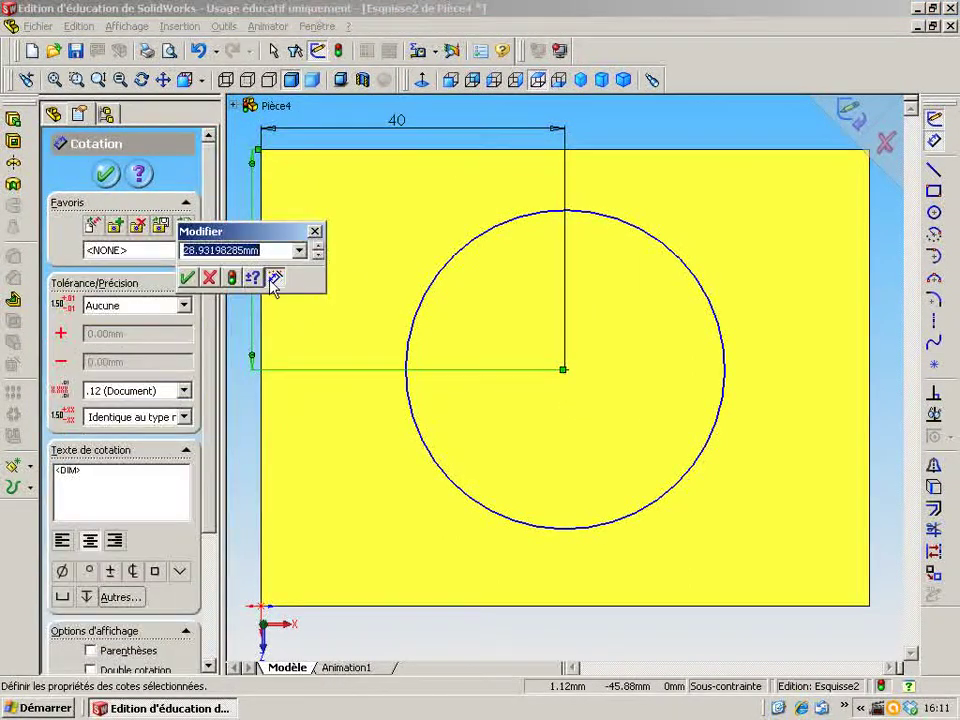
type("30")
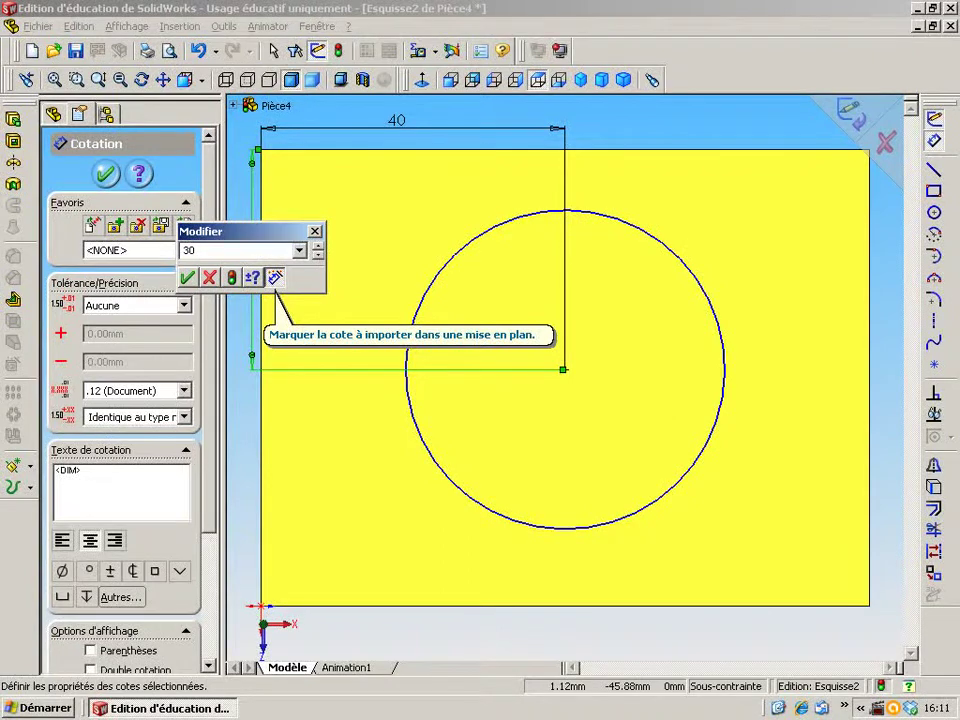
left_click(188, 278)
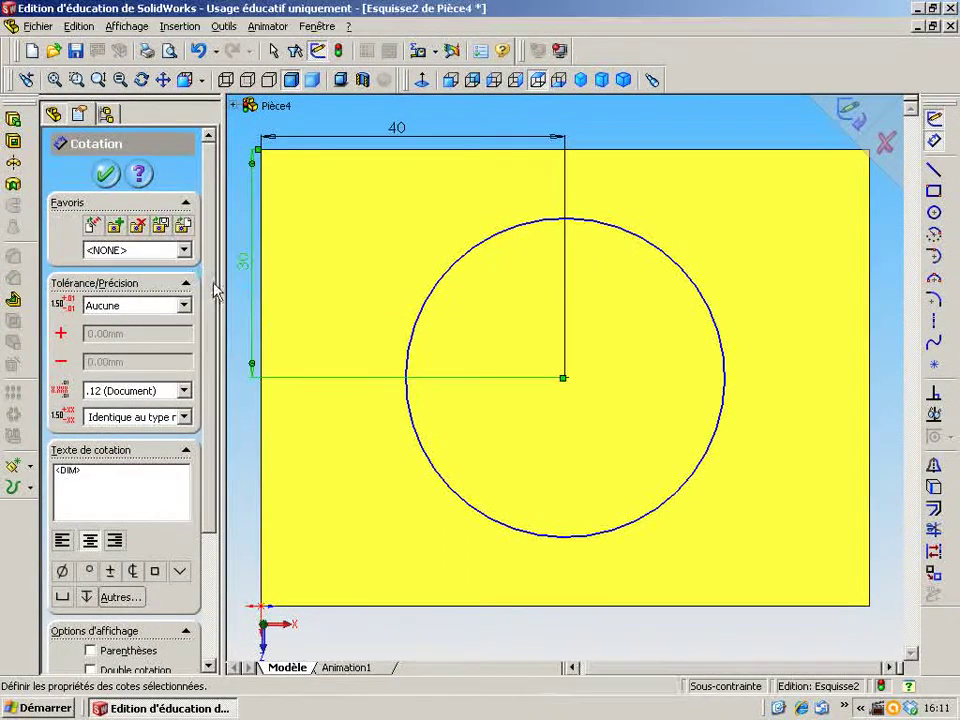
Dimension the circle's diameter to 40 mm
left_click(662, 259)
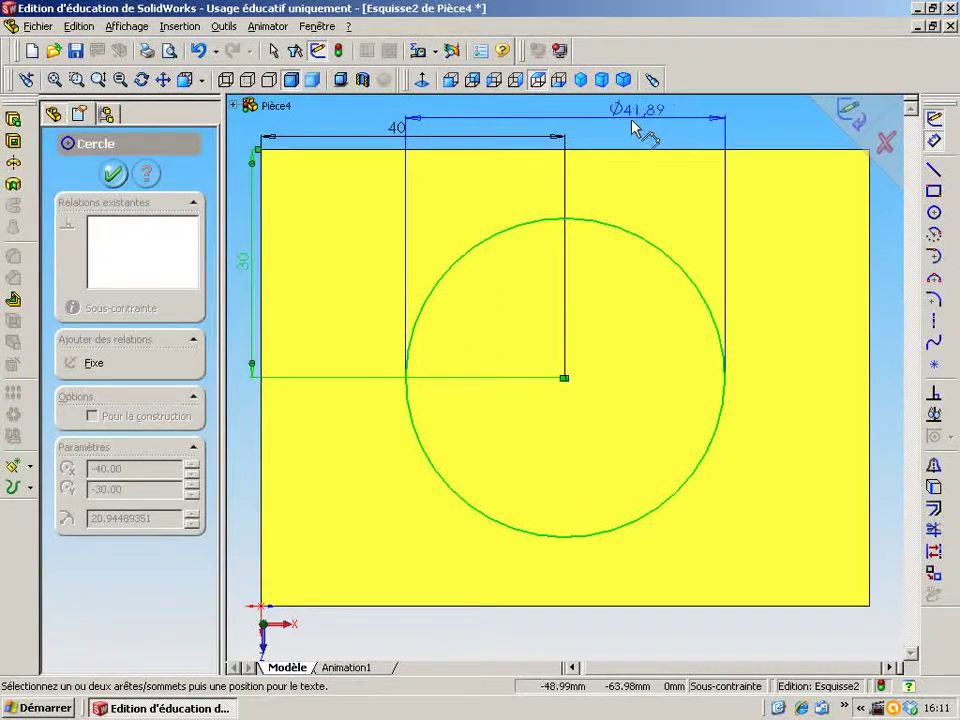
left_click(575, 120)
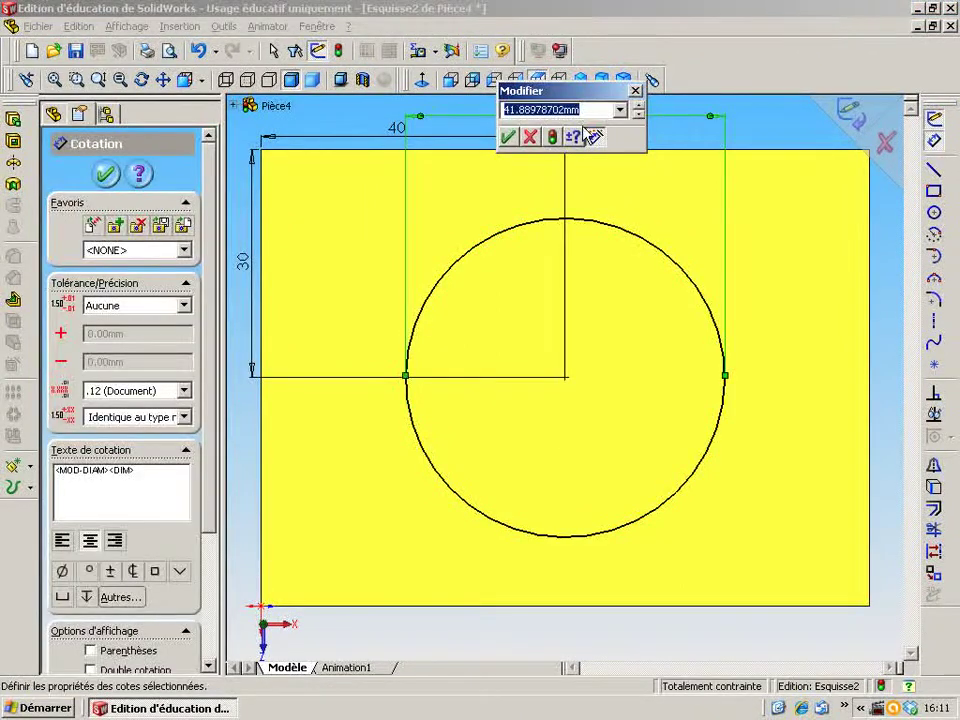
type("40")
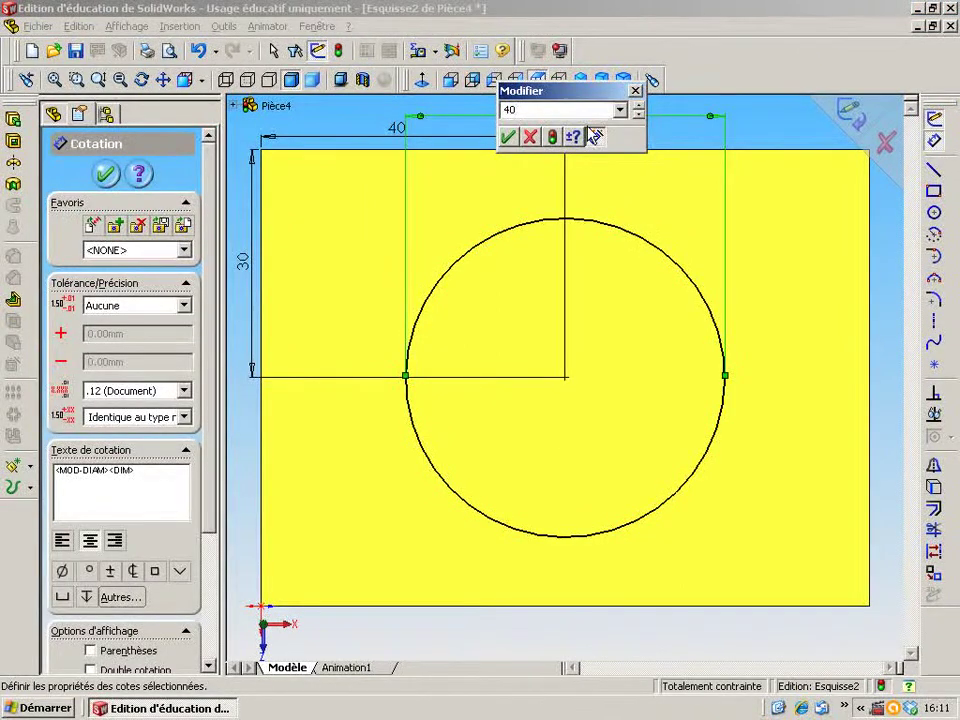
left_click(508, 137)
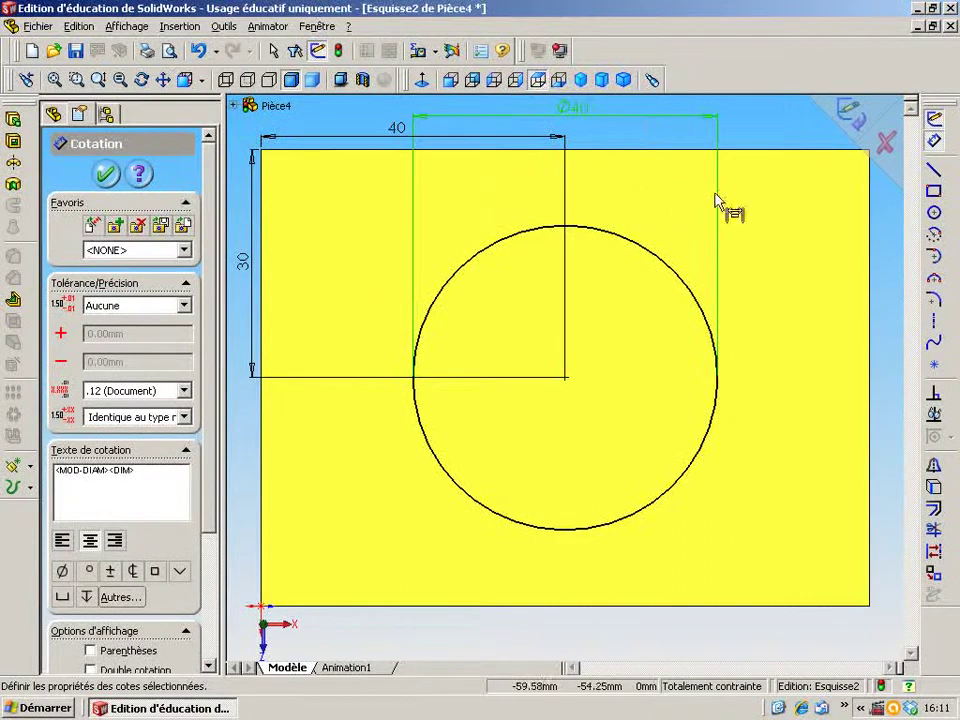
Extrude the circle upward from the block as a blind boss 50 mm deep, merged with the body
left_click(581, 86)
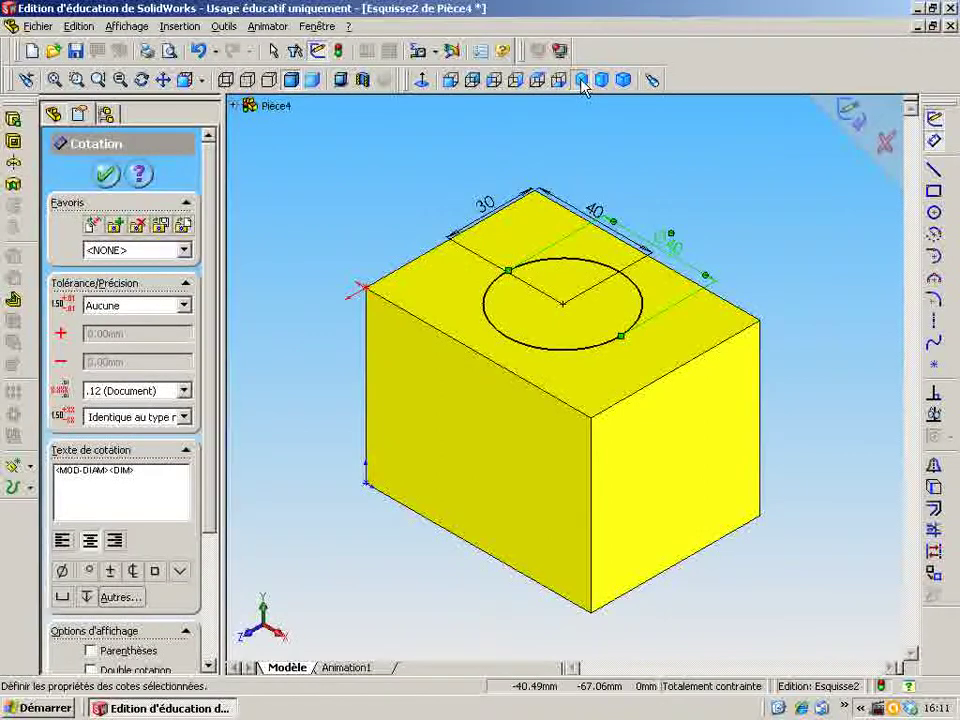
left_click(13, 120)
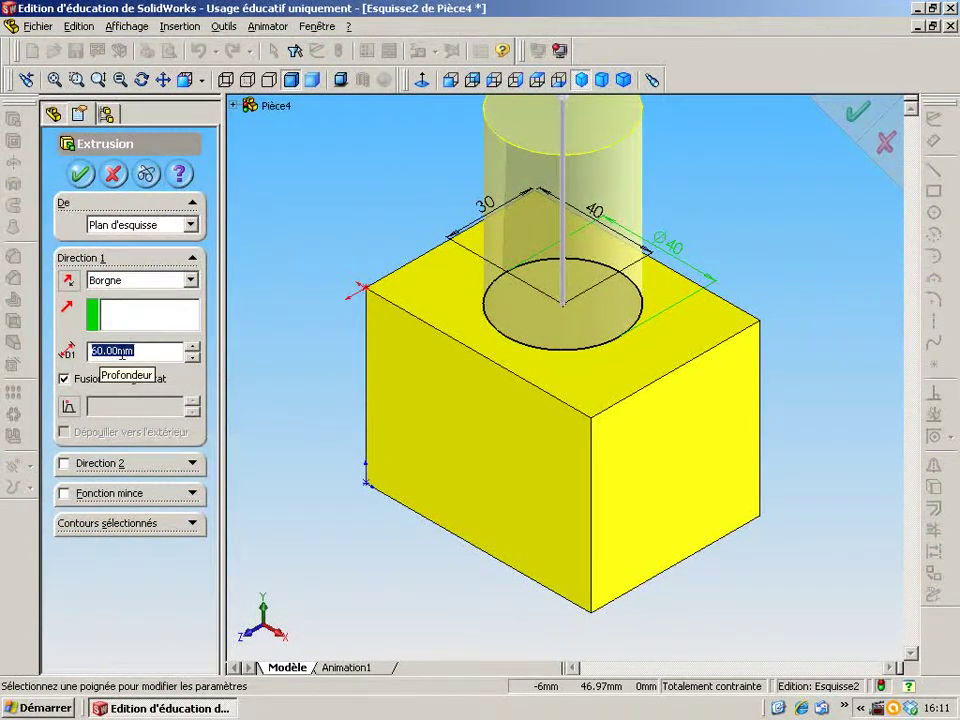
left_click_drag(141, 349, 66, 348)
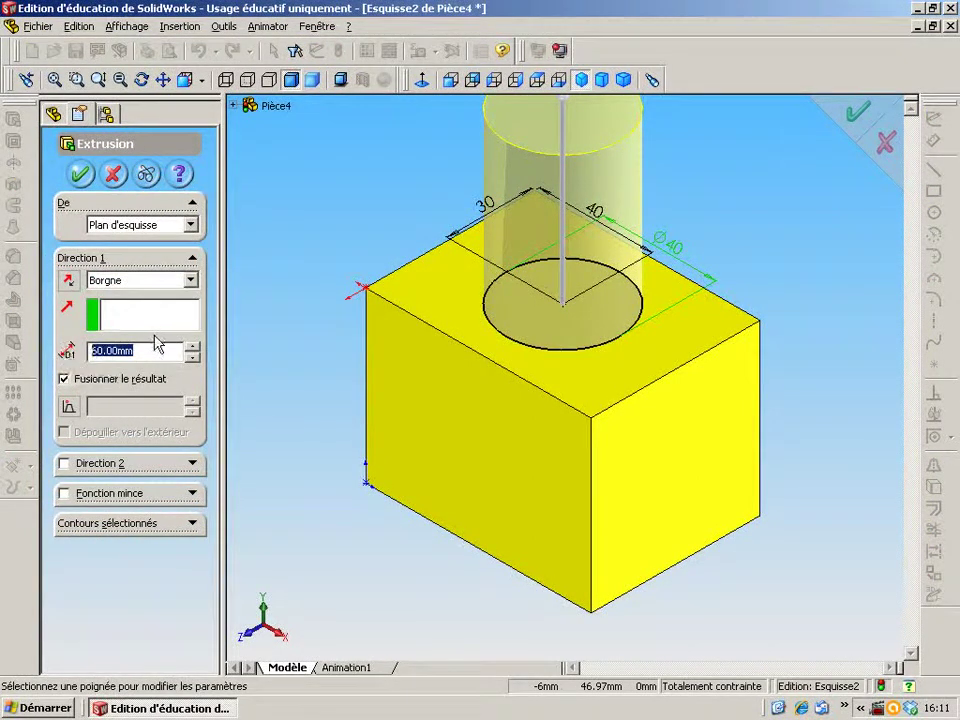
type("5")
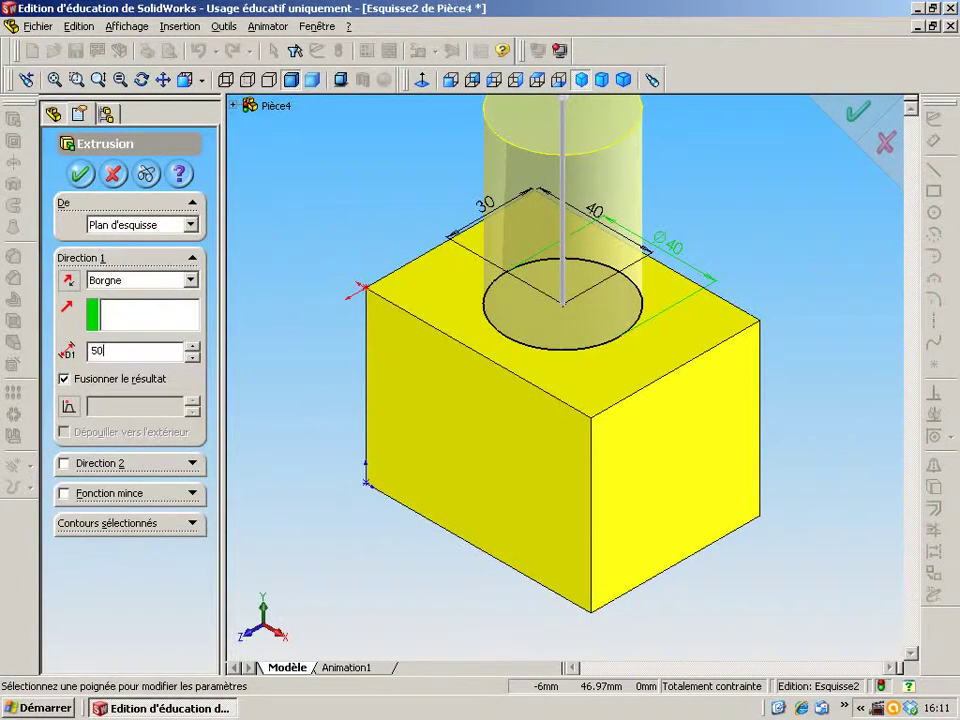
type("0")
left_click(81, 174)
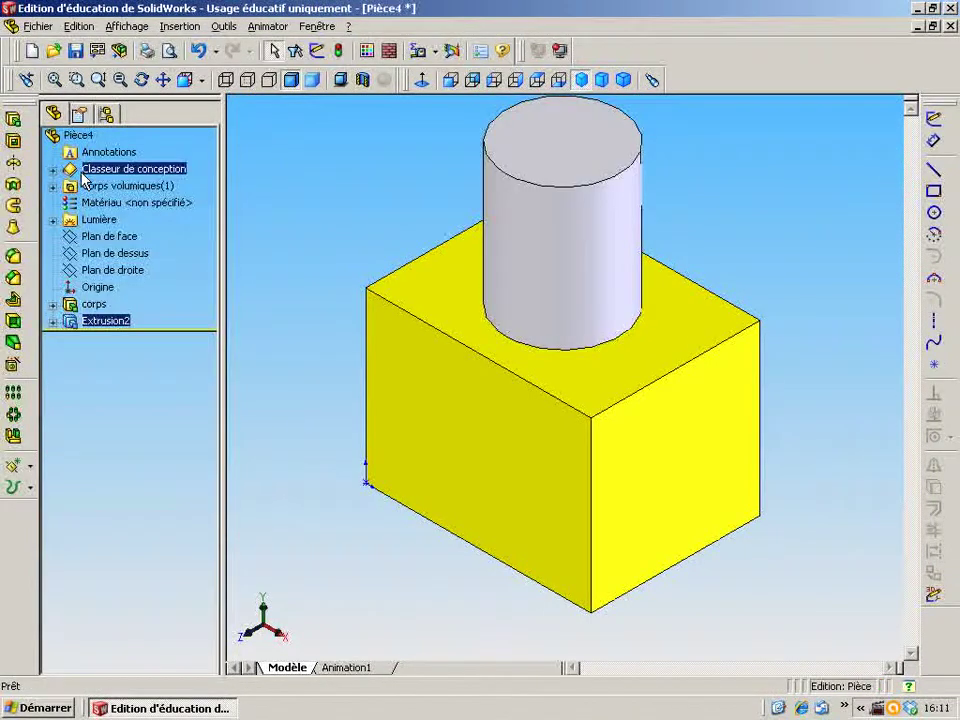
Rename the new cylindrical boss feature as cylindre and colour it red
left_click(122, 322)
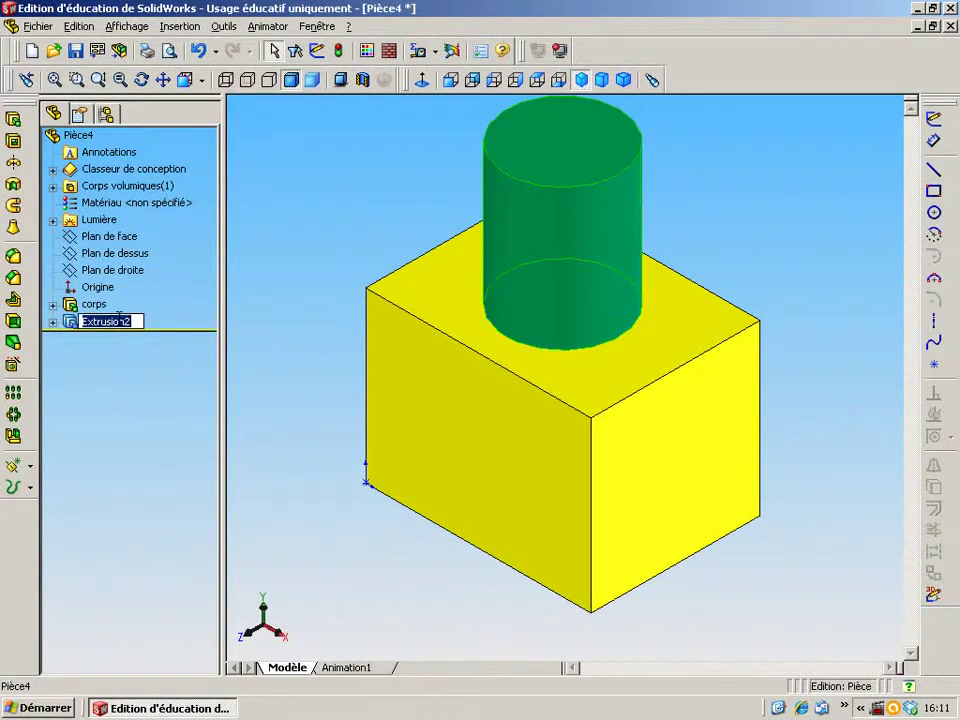
type("cy")
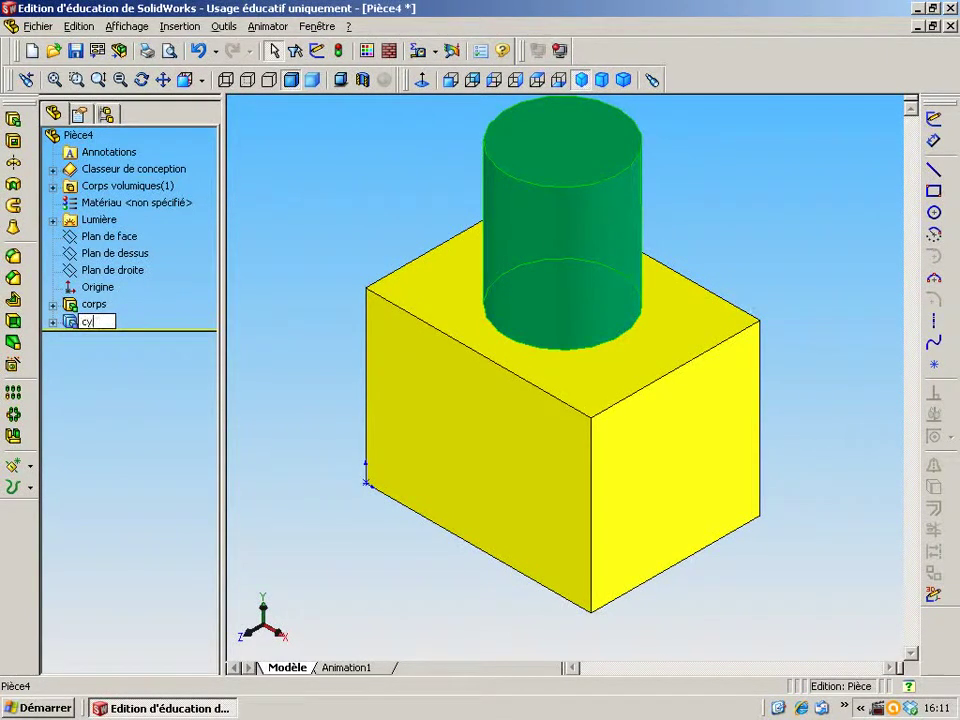
type("lindre")
key("Return")
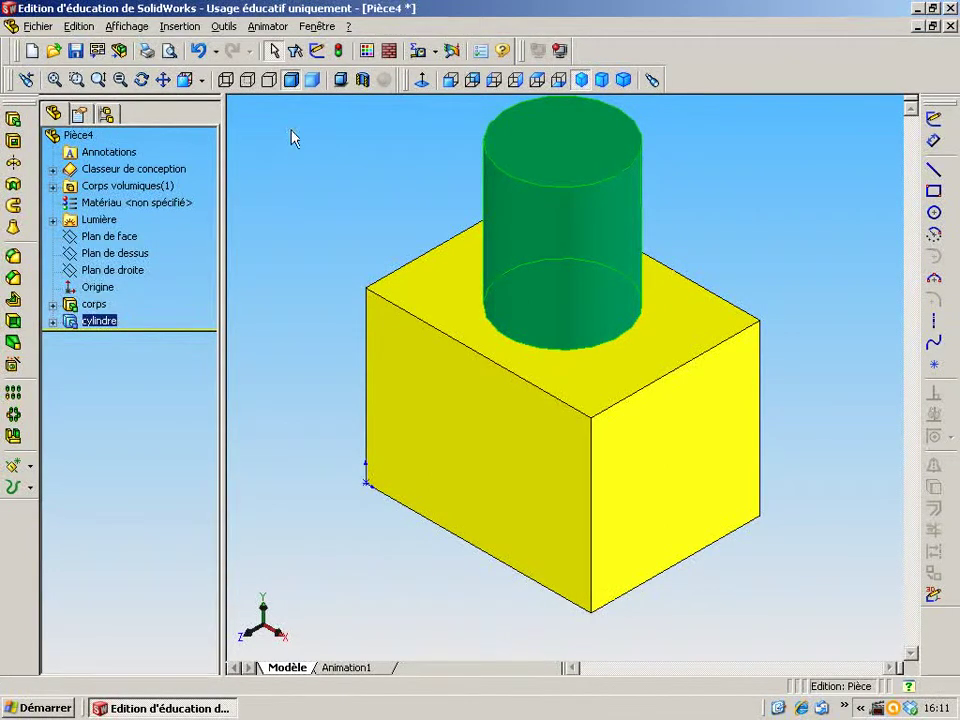
left_click(367, 51)
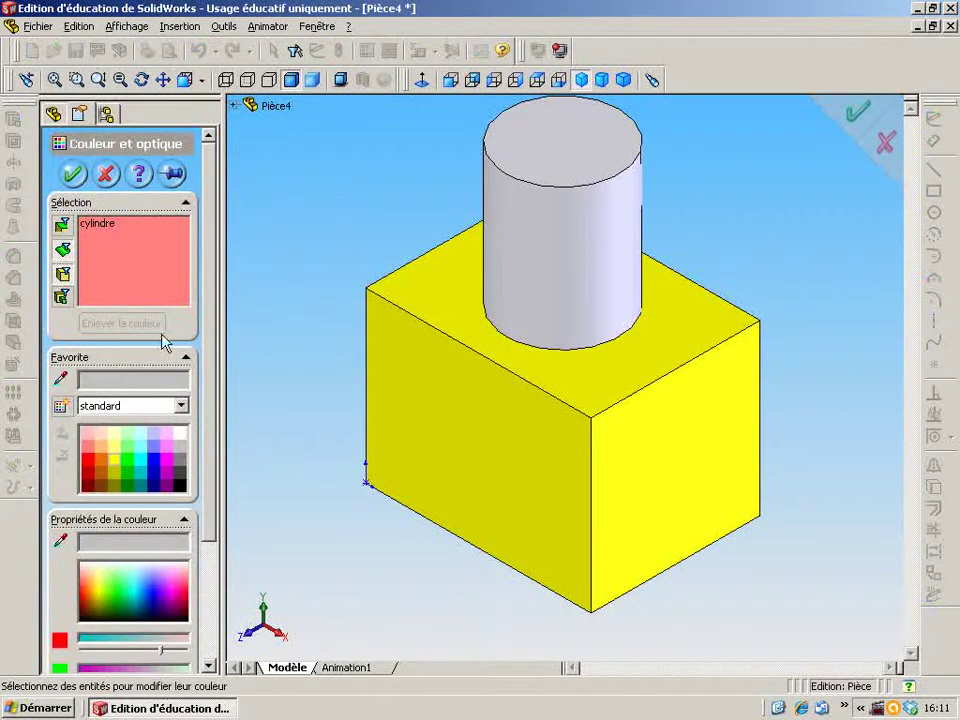
left_click(88, 460)
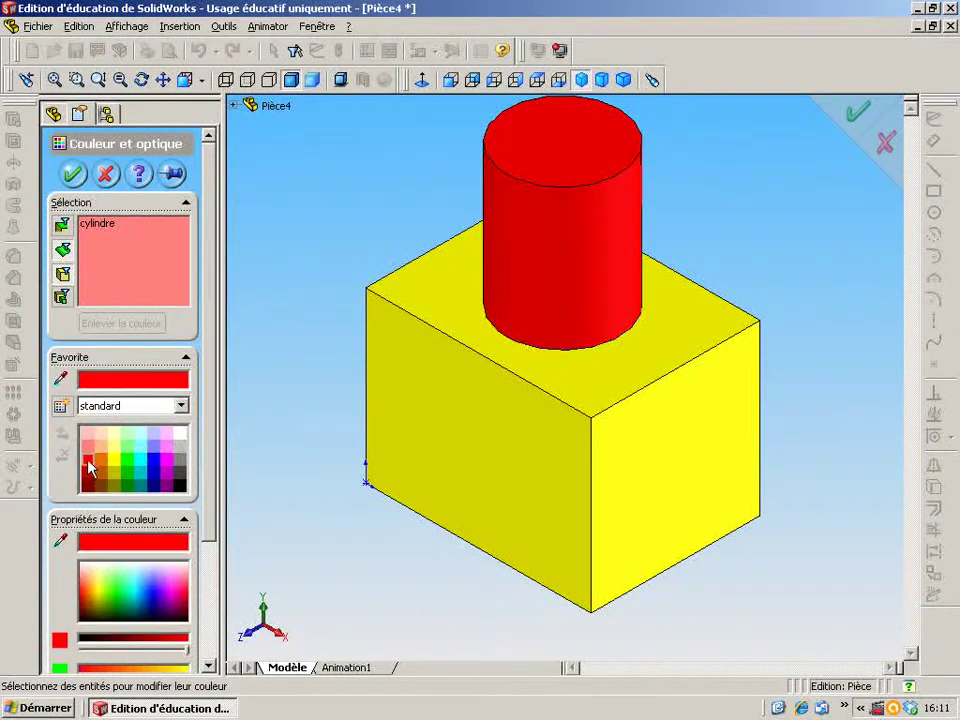
left_click(74, 176)
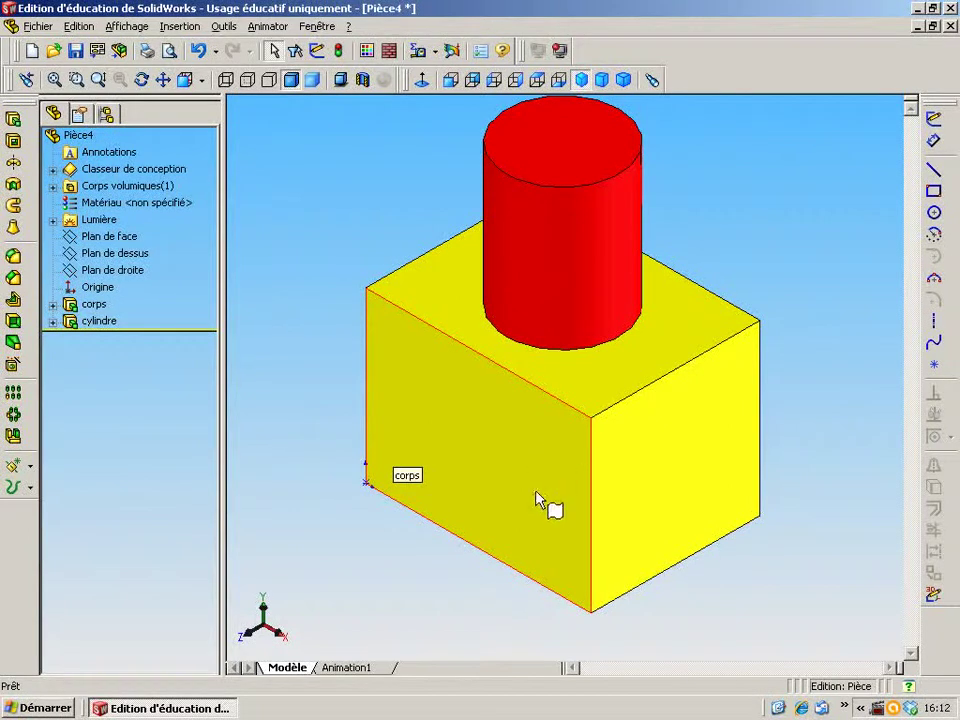
Sketch a rectangle about 61 mm wide and 48 mm high on the block's front face, standing on its bottom edge
left_click(450, 465)
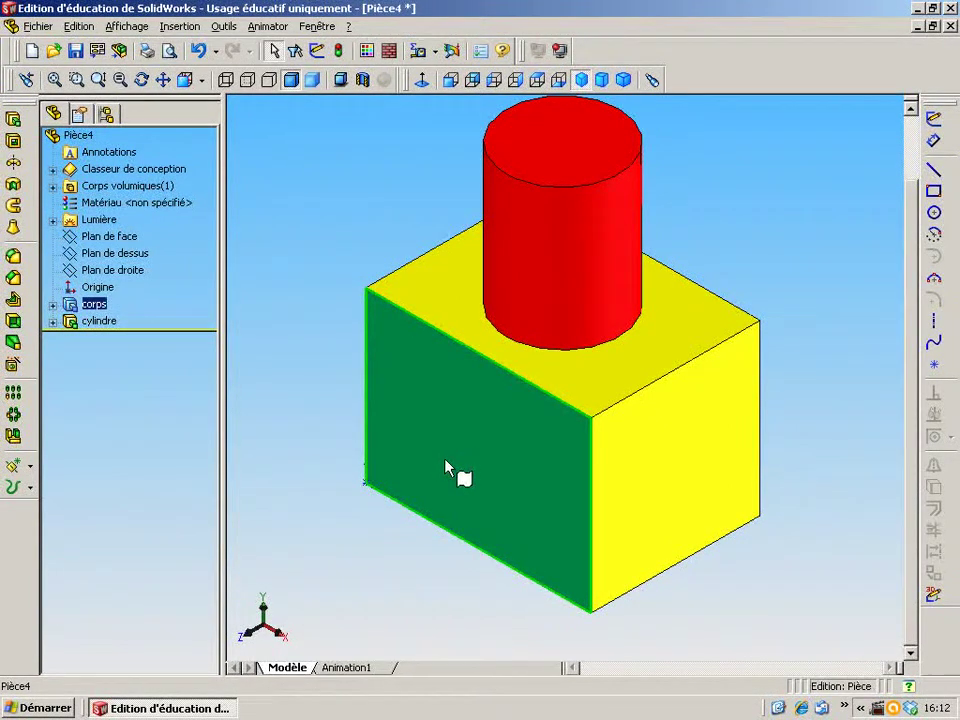
left_click(934, 192)
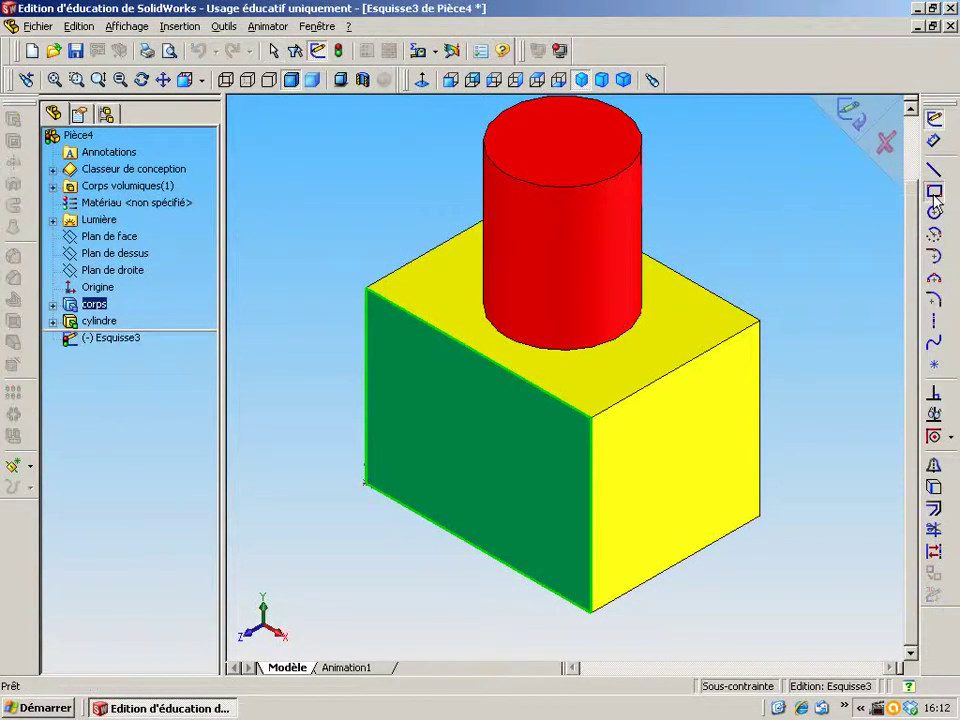
left_click(391, 498)
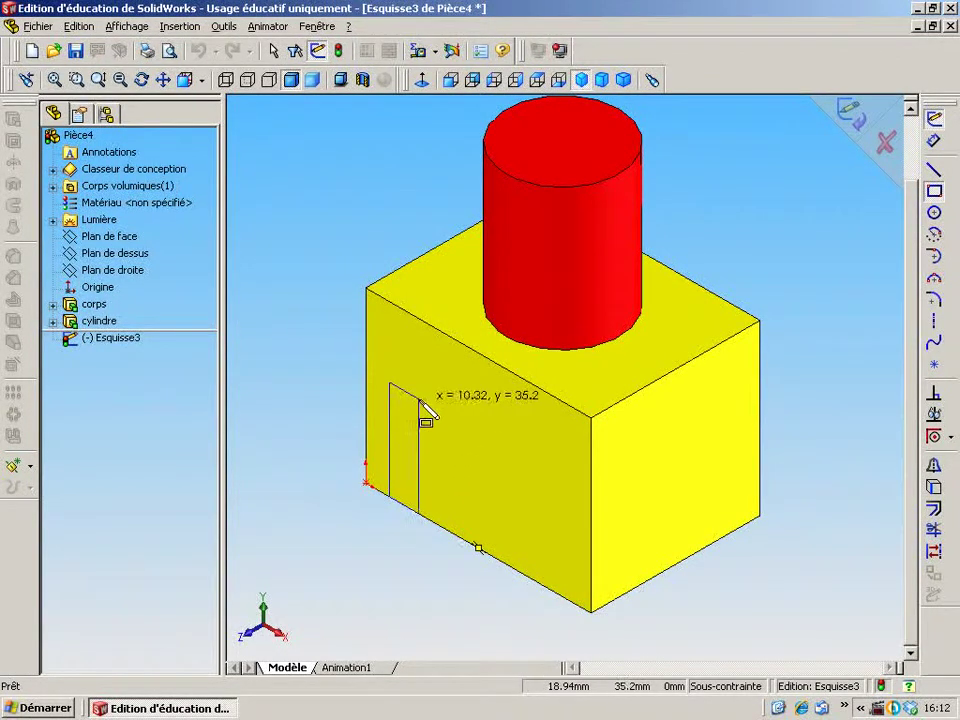
left_click(566, 442)
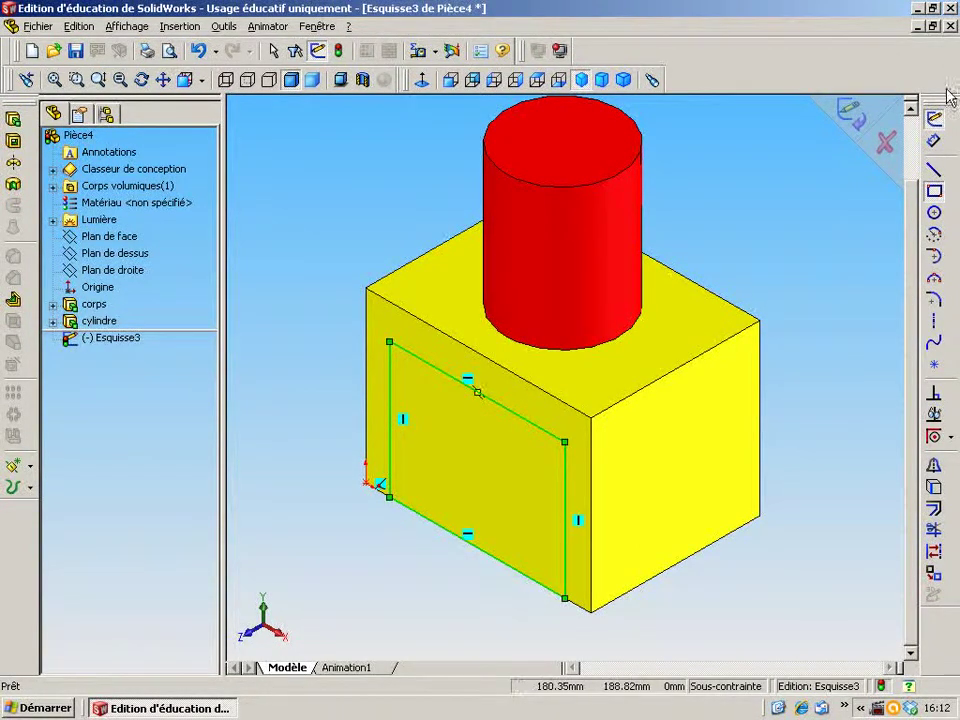
Dimension the rectangle's left side 10 mm from the front face's left edge
left_click(937, 142)
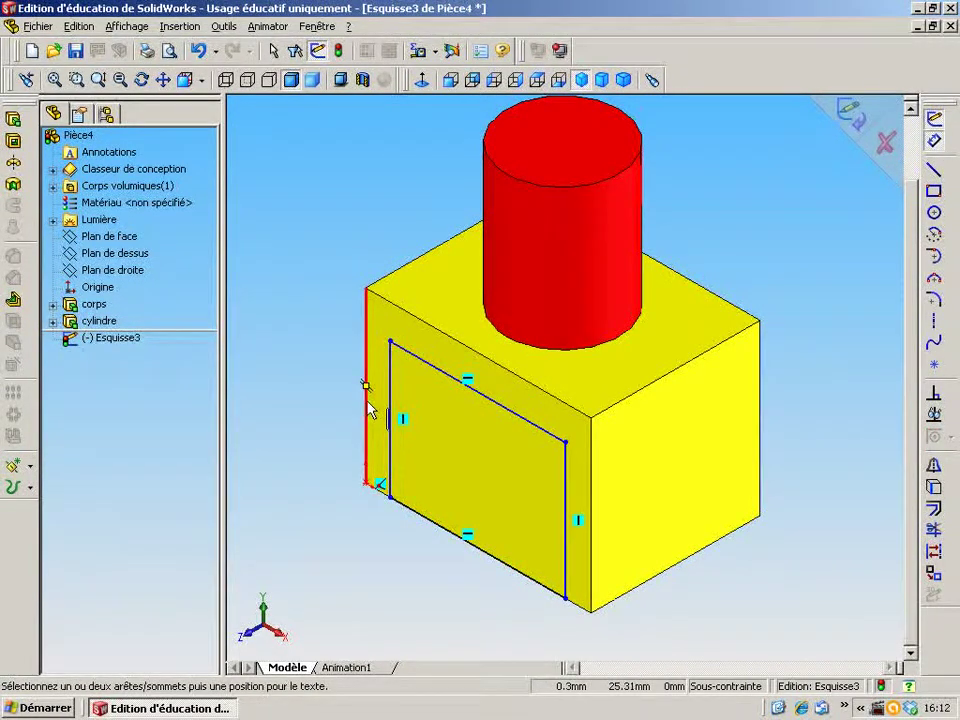
left_click(385, 488)
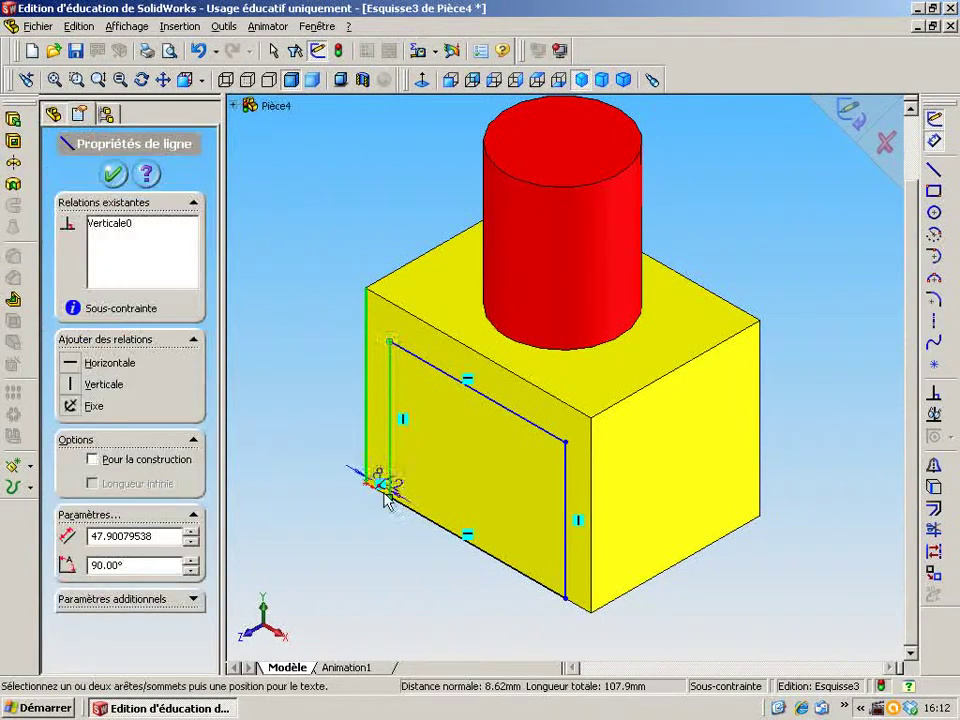
left_click(380, 548)
type("1")
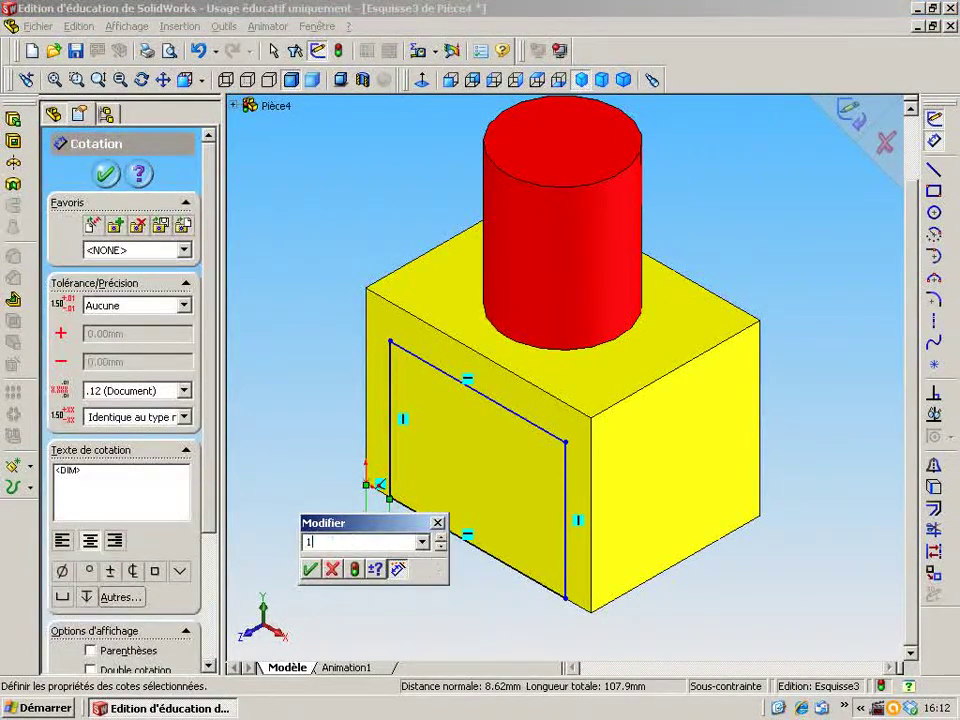
type("0")
left_click(310, 569)
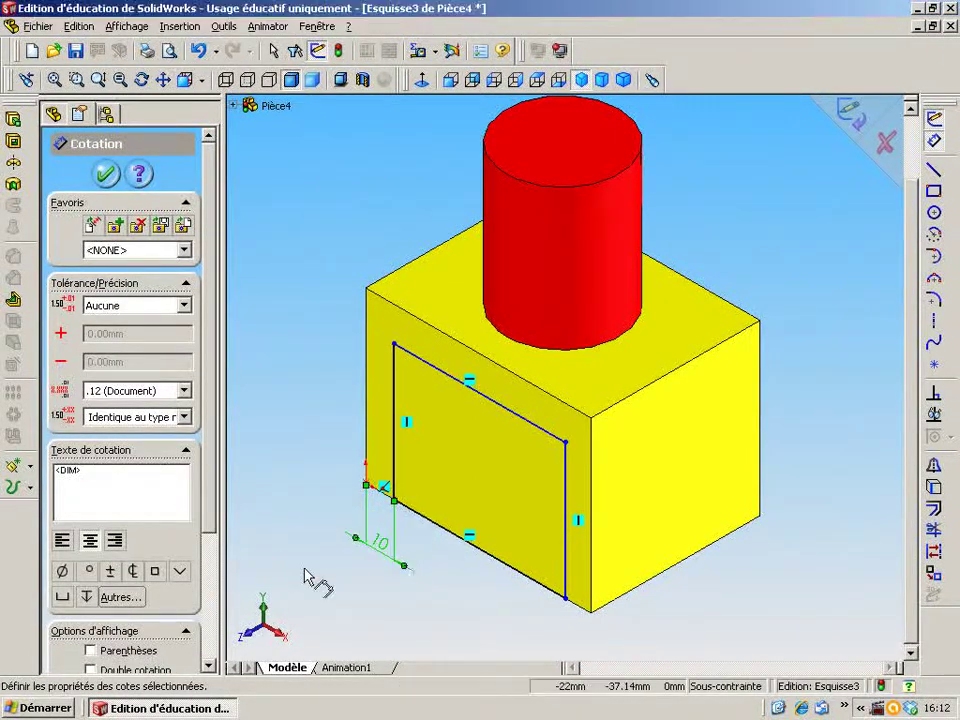
Dimension the rectangle to 60 mm wide and 50 mm high
left_click(470, 548)
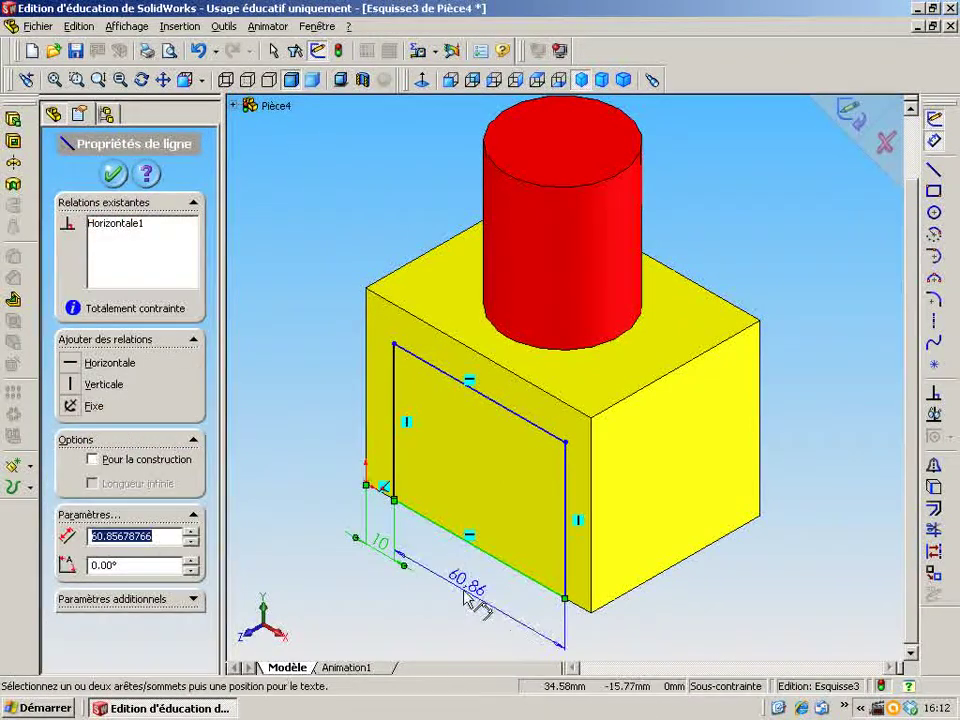
left_click(463, 615)
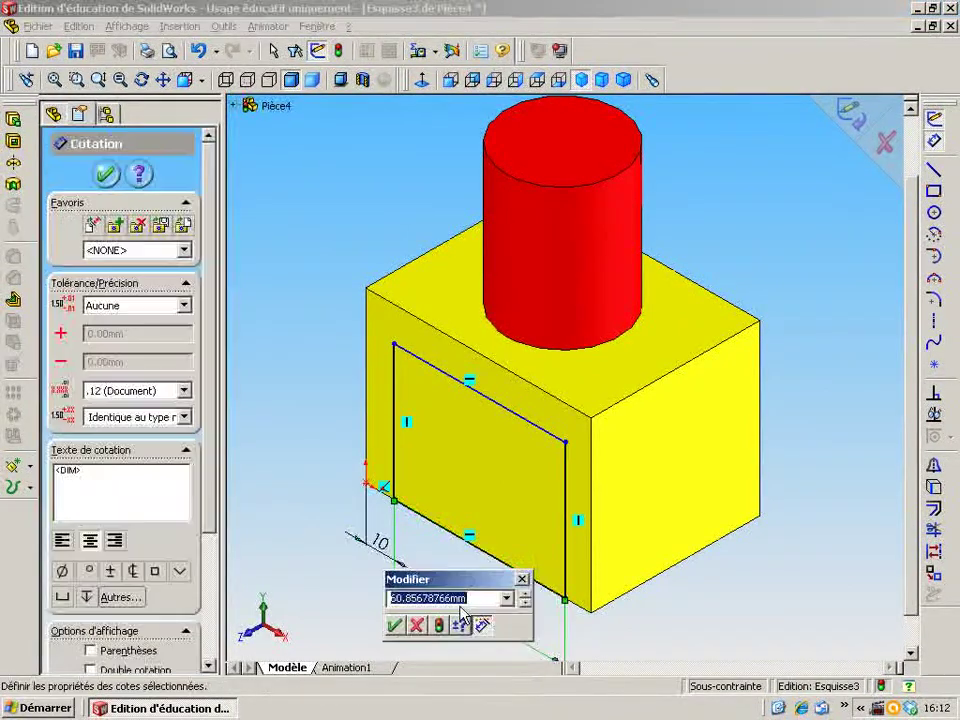
type("60")
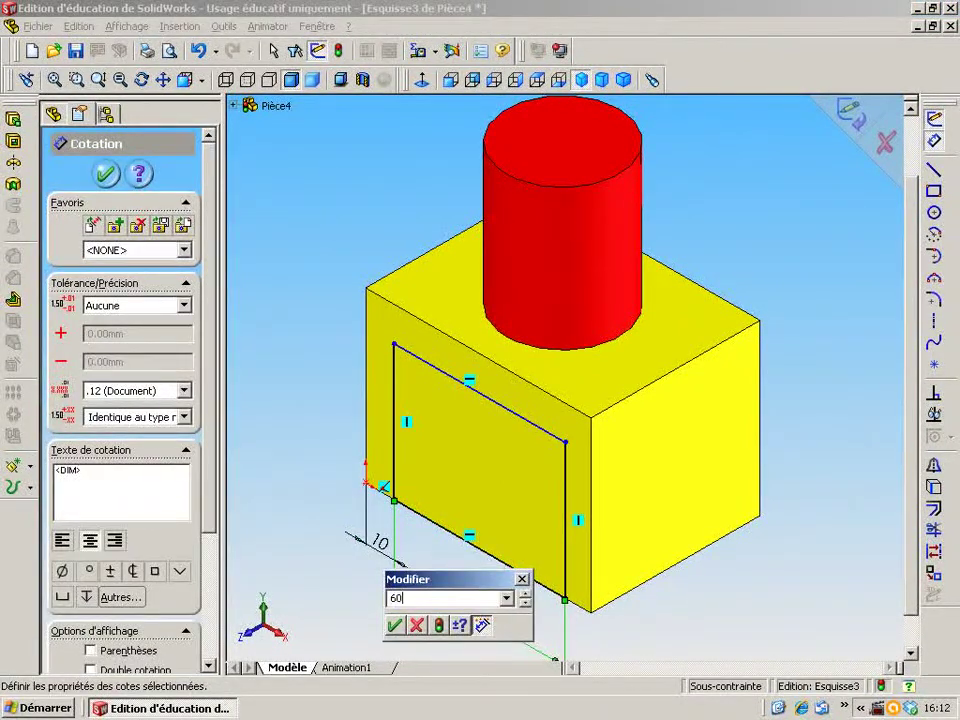
left_click(404, 627)
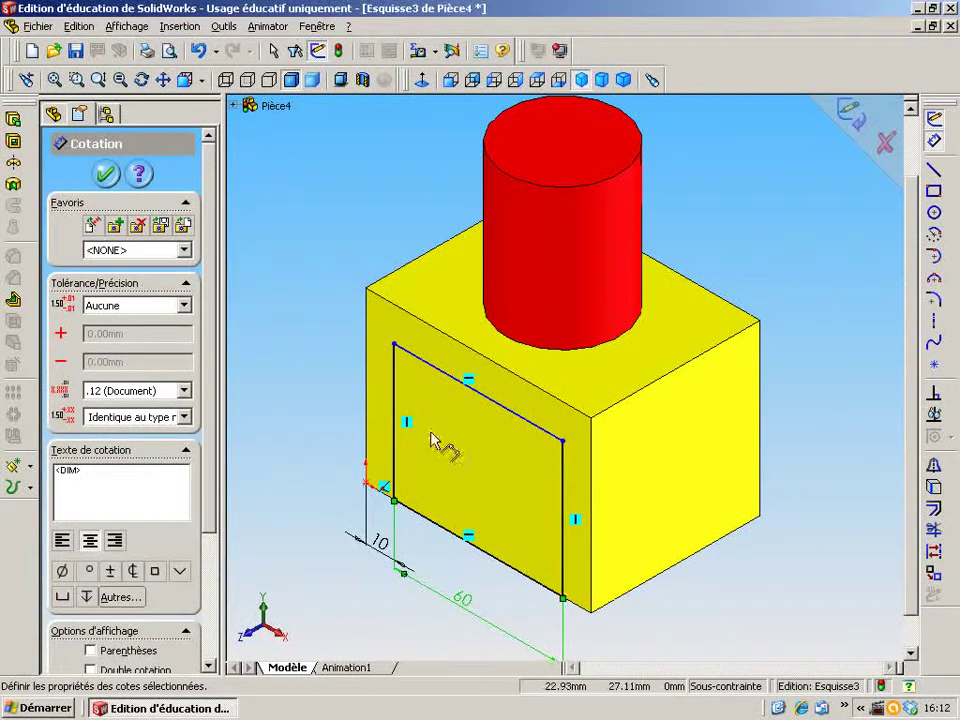
left_click(396, 412)
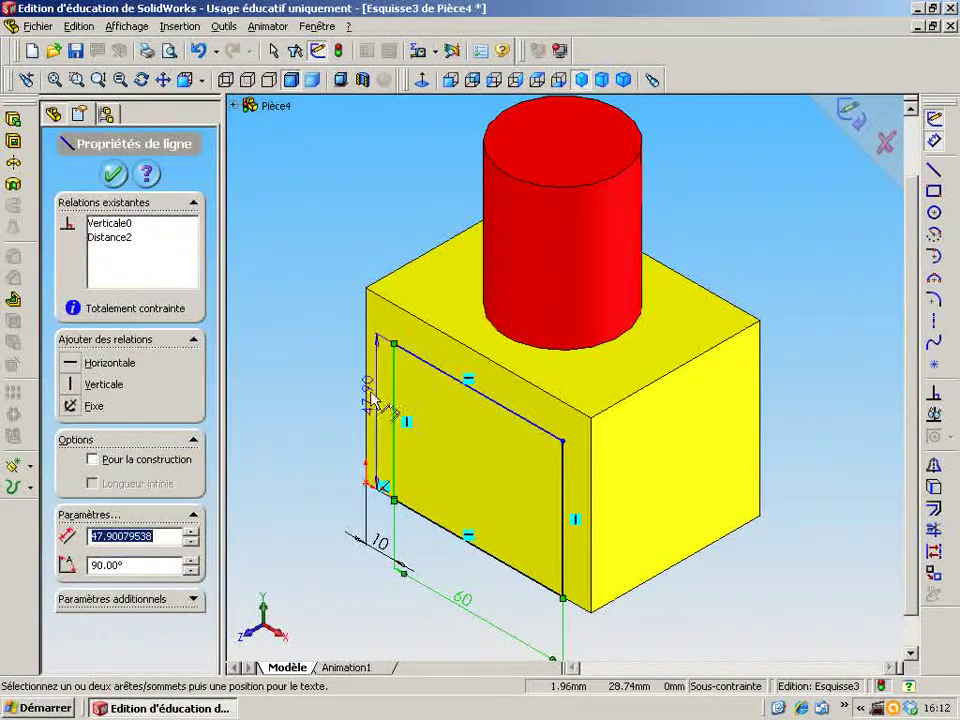
left_click(322, 366)
type("5")
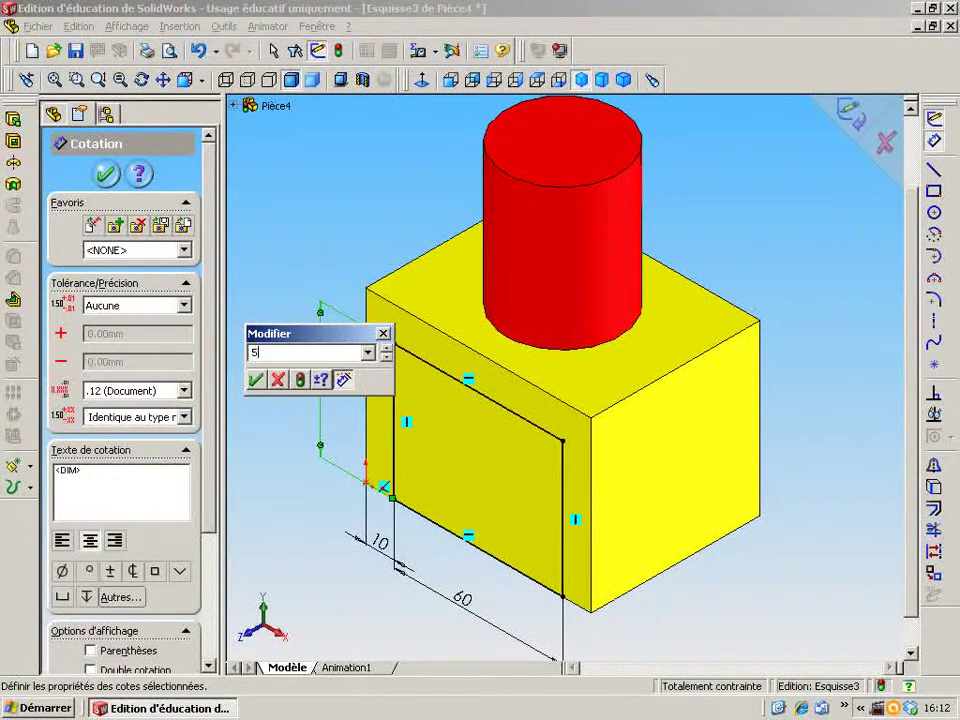
left_click(256, 379)
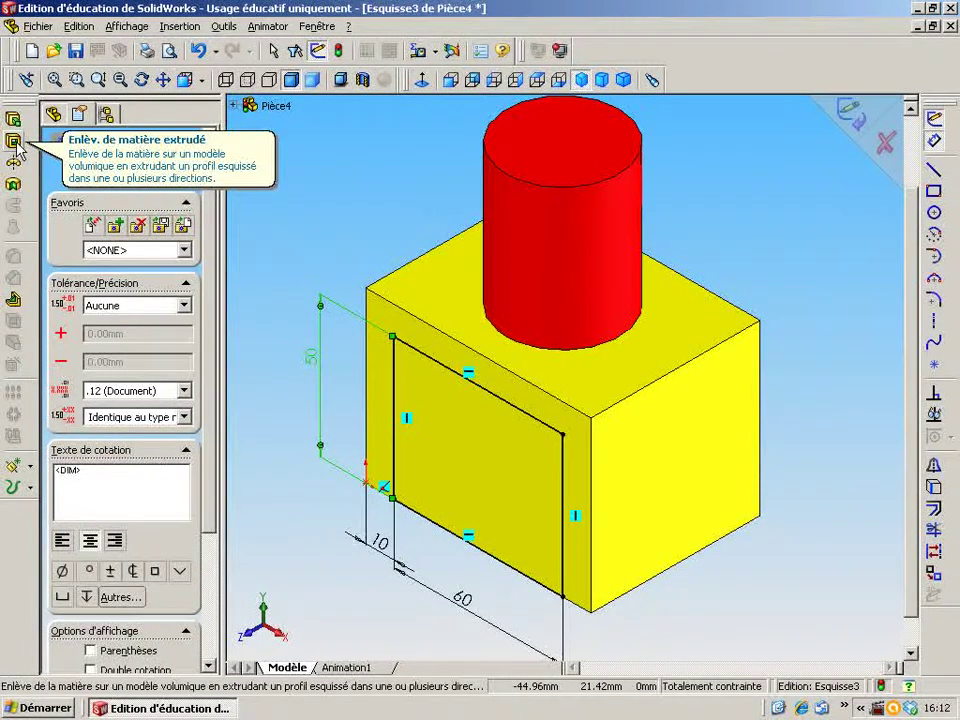
Cut the rectangle through the whole block with an extruded cut set to A travers tout
left_click(13, 142)
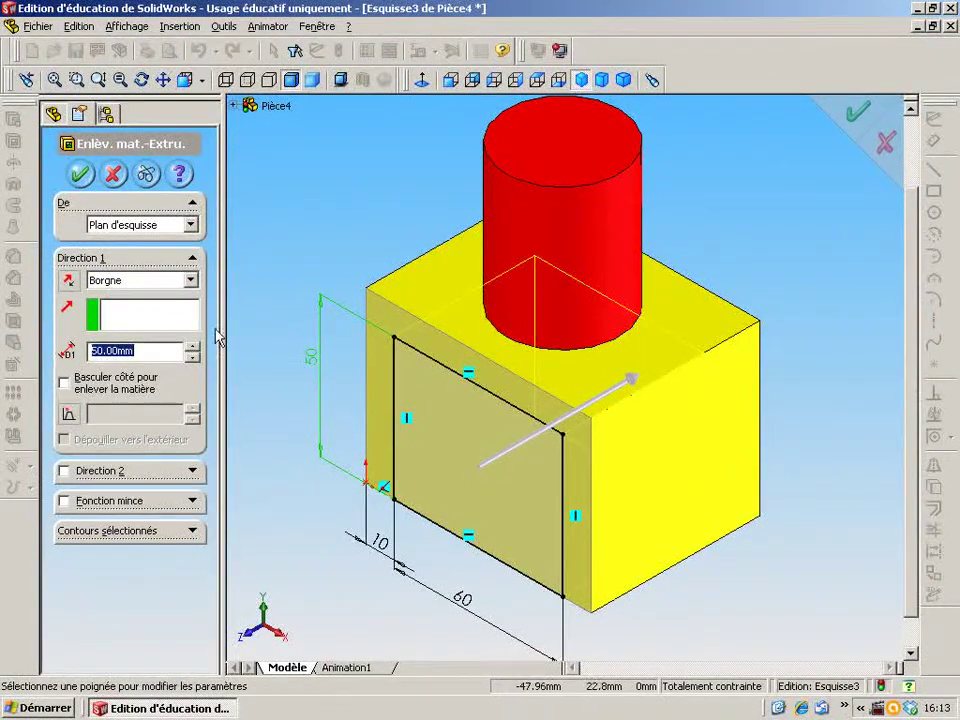
left_click(191, 283)
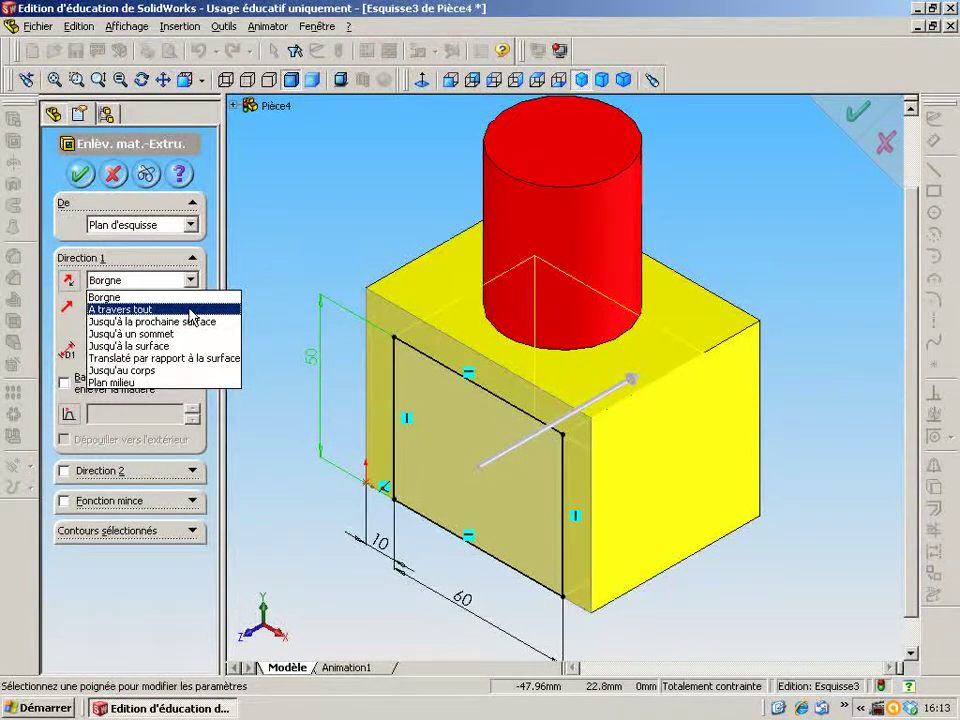
left_click(150, 309)
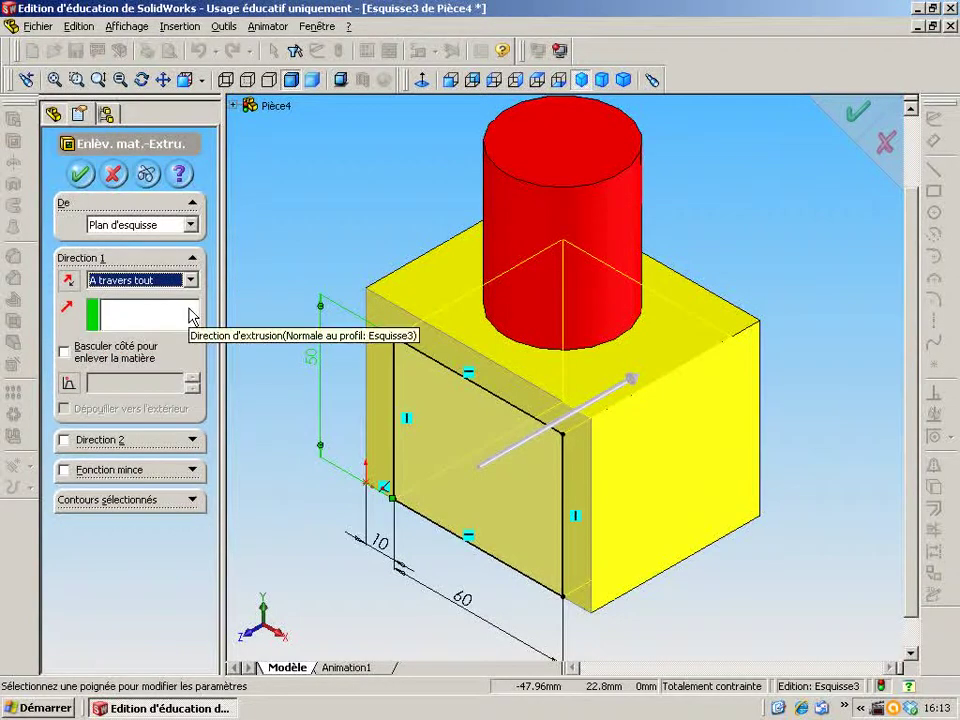
left_click(81, 175)
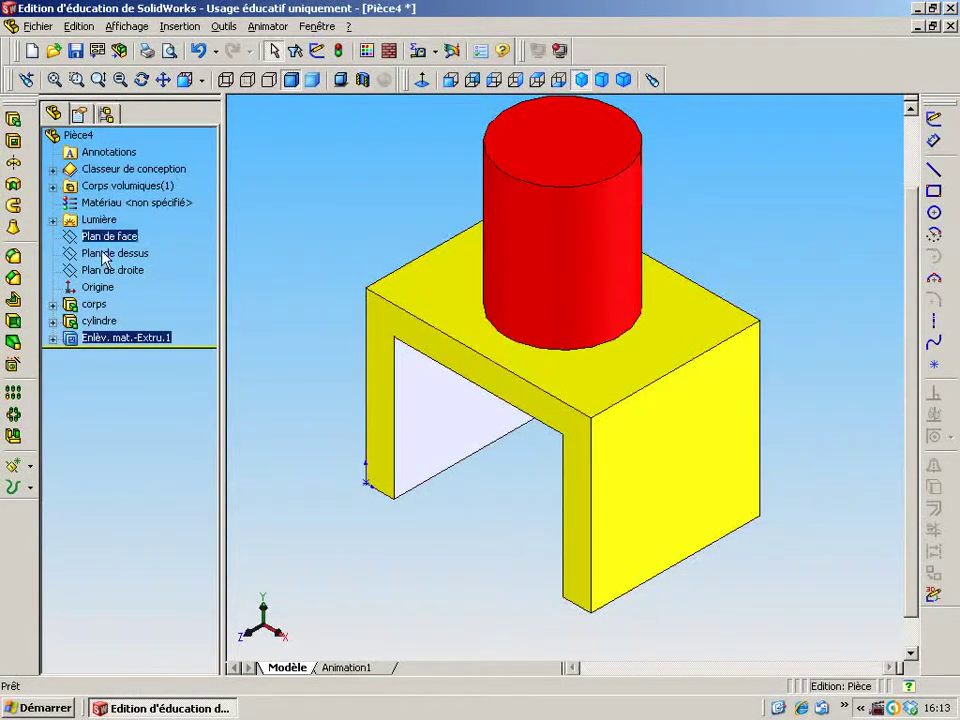
Rename the rectangular cut feature as tunnel and colour it blue
left_click(120, 343)
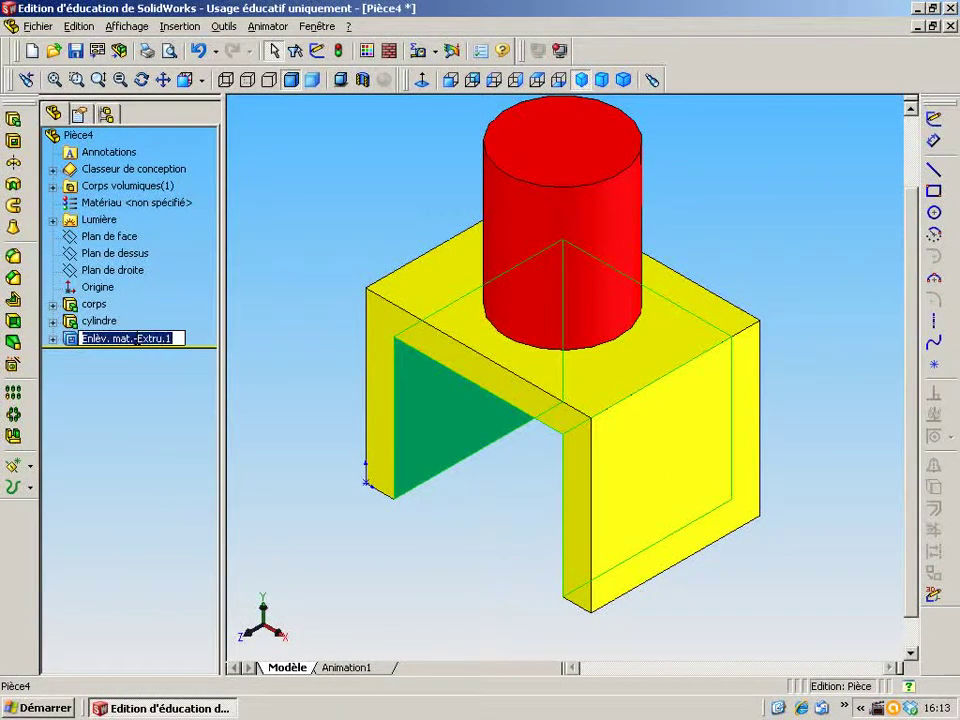
type("tu")
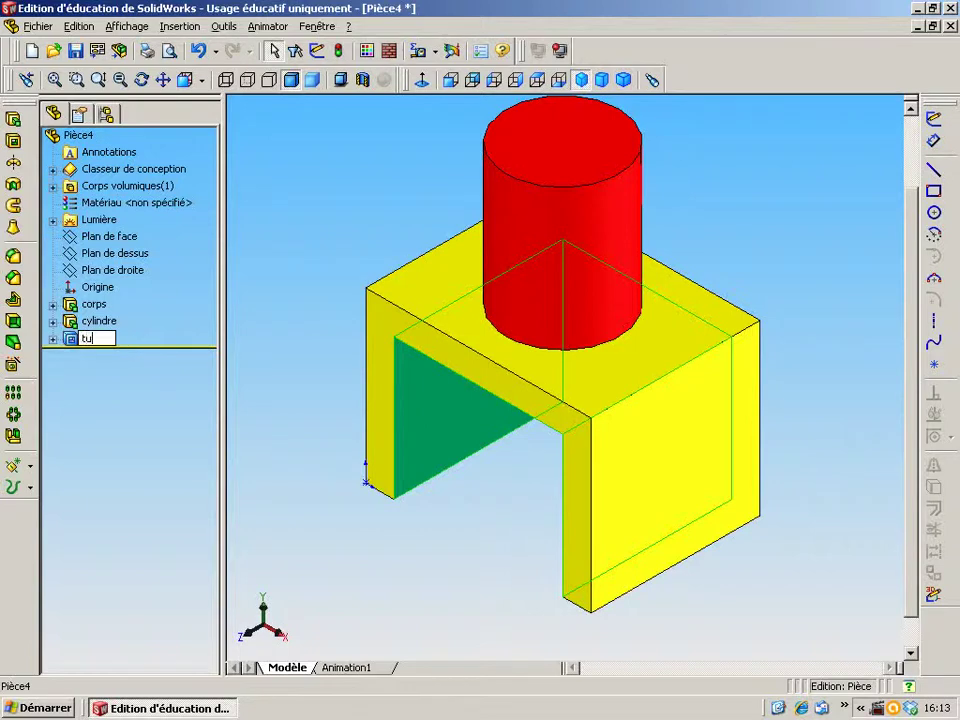
type("nnel")
key("Return")
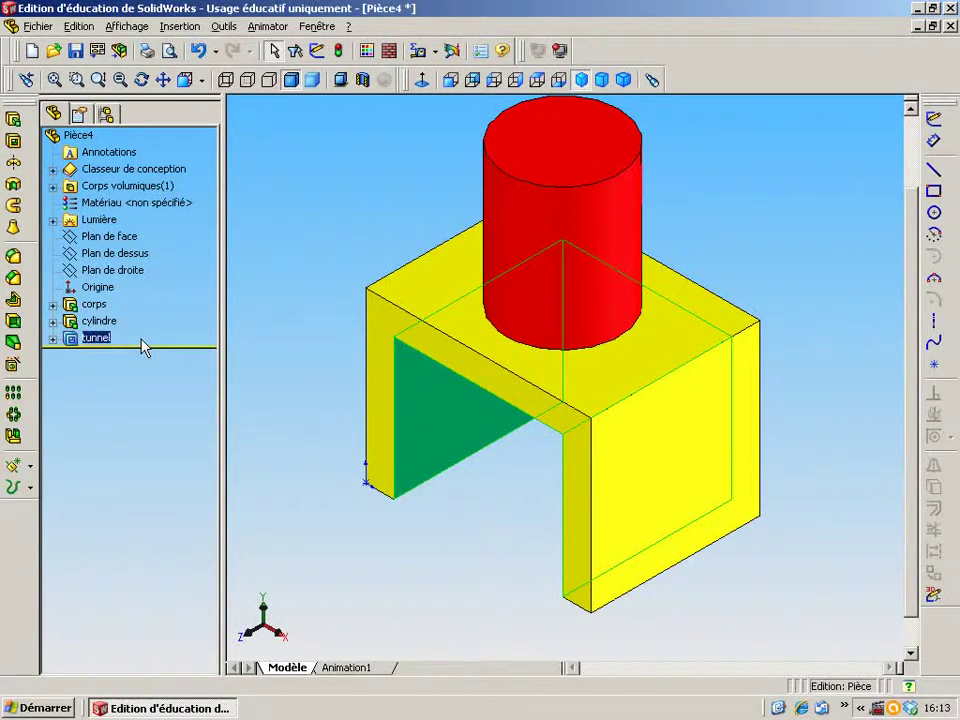
left_click(367, 52)
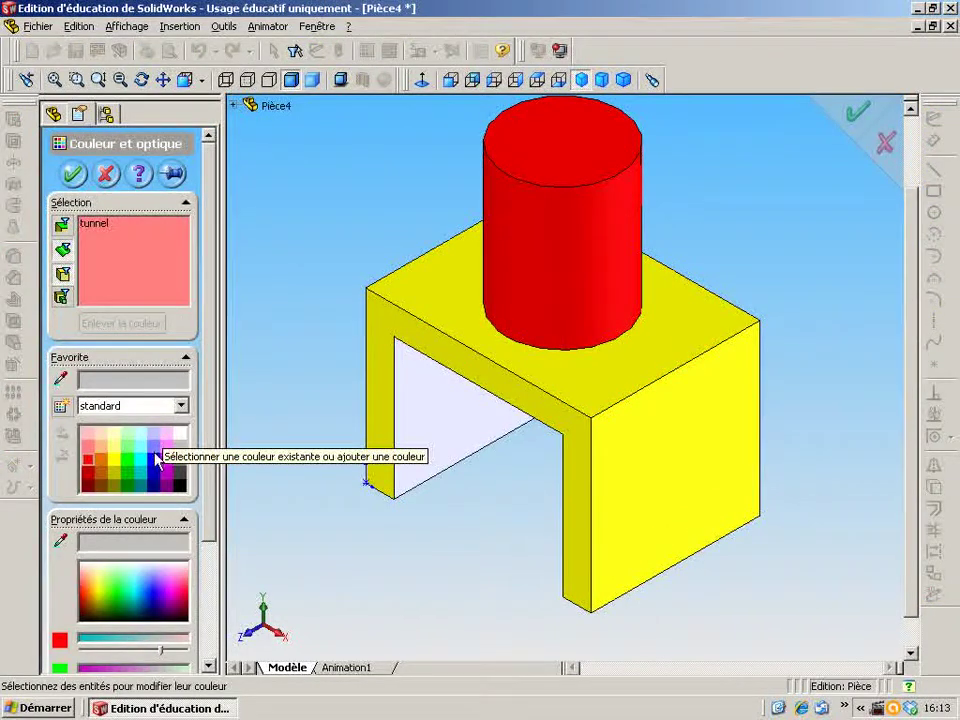
left_click(155, 458)
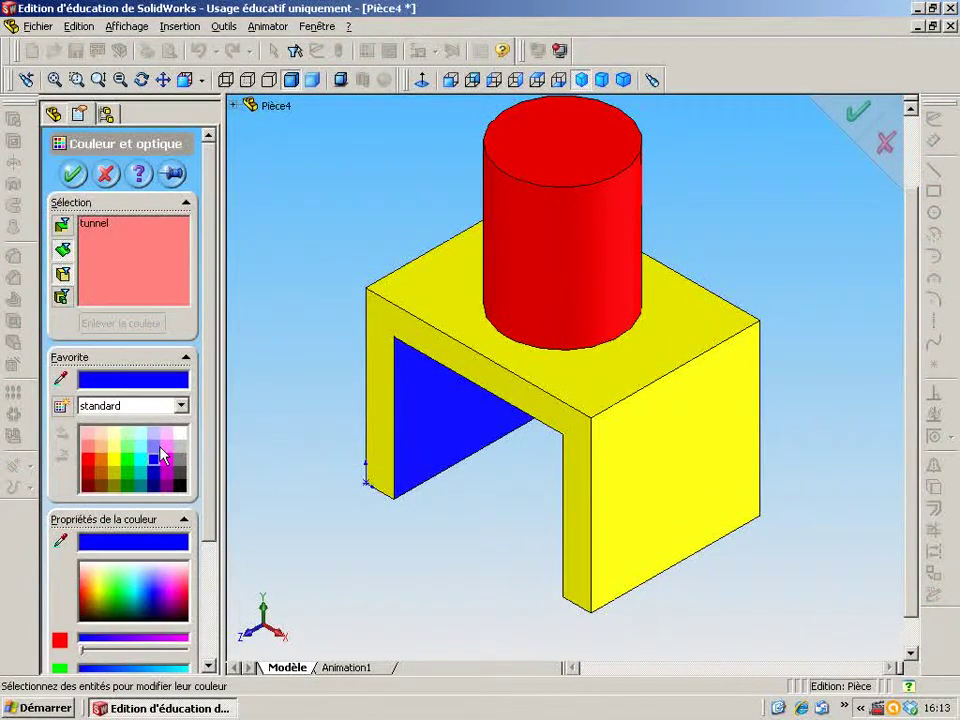
left_click(72, 173)
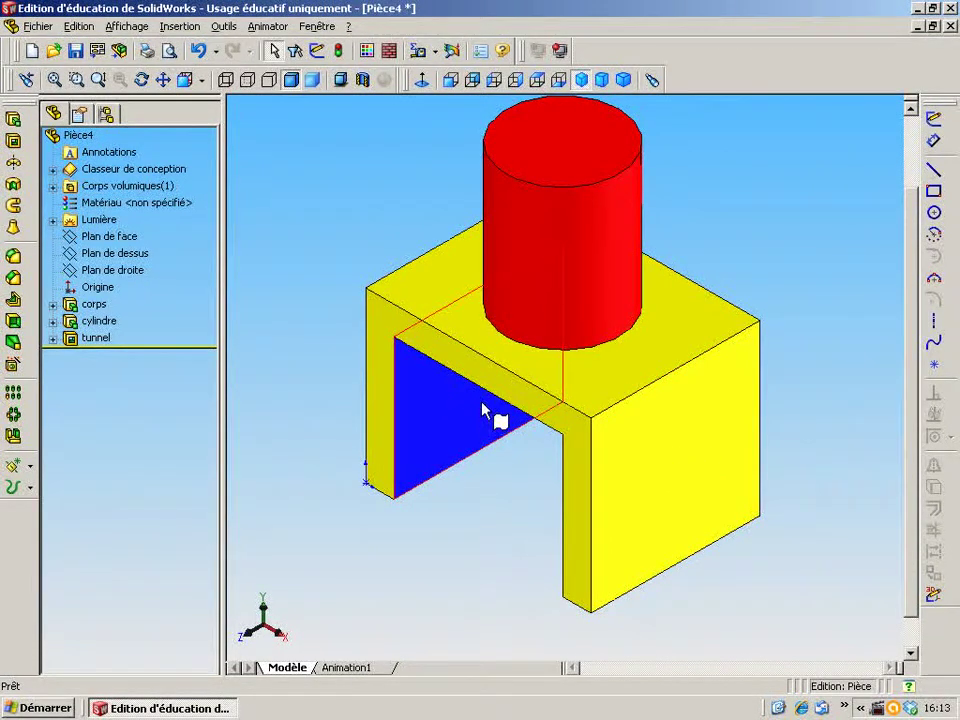
Sketch a circle of about 14 mm radius near the middle of the block's right side face
left_click(672, 497)
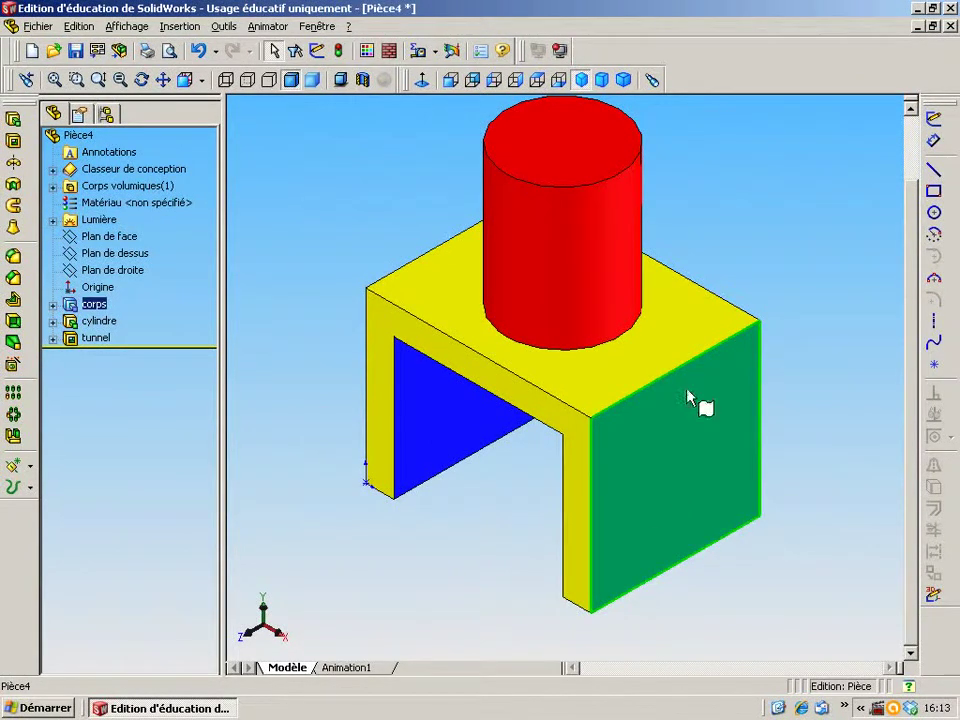
left_click(934, 214)
left_click(674, 466)
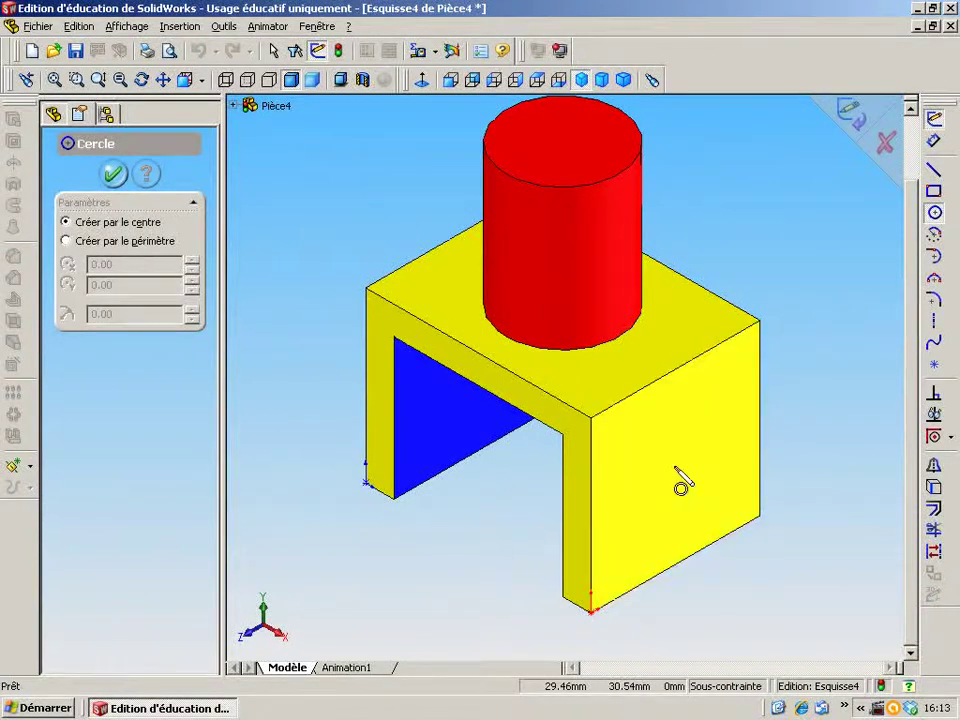
left_click(705, 507)
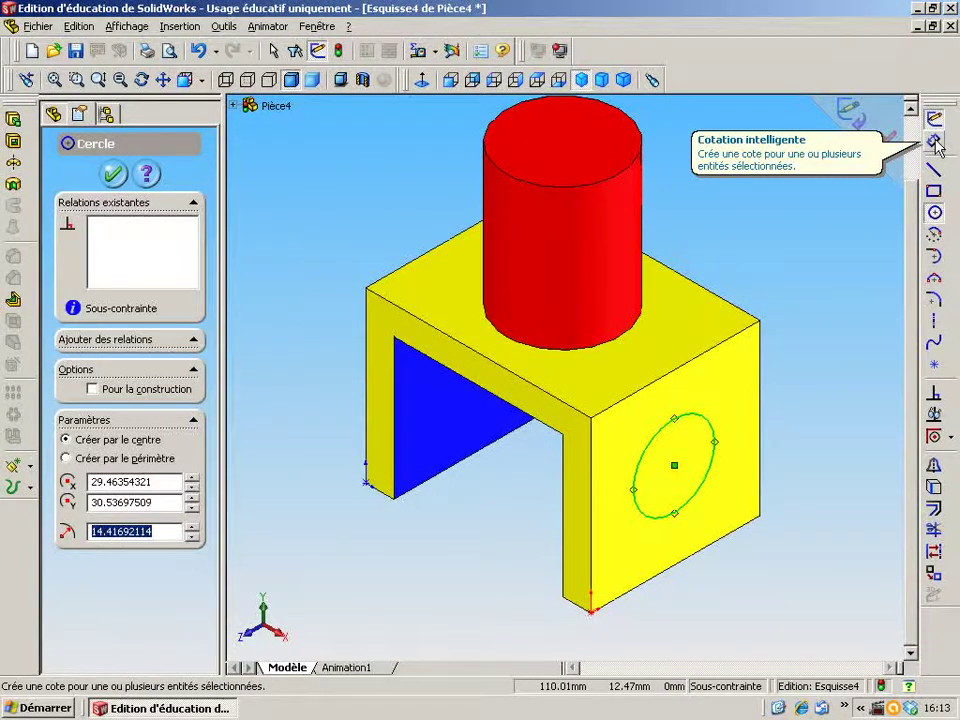
Dimension the circle's centre 30 mm from the side face's vertical edge nearest the tunnel opening
left_click(935, 141)
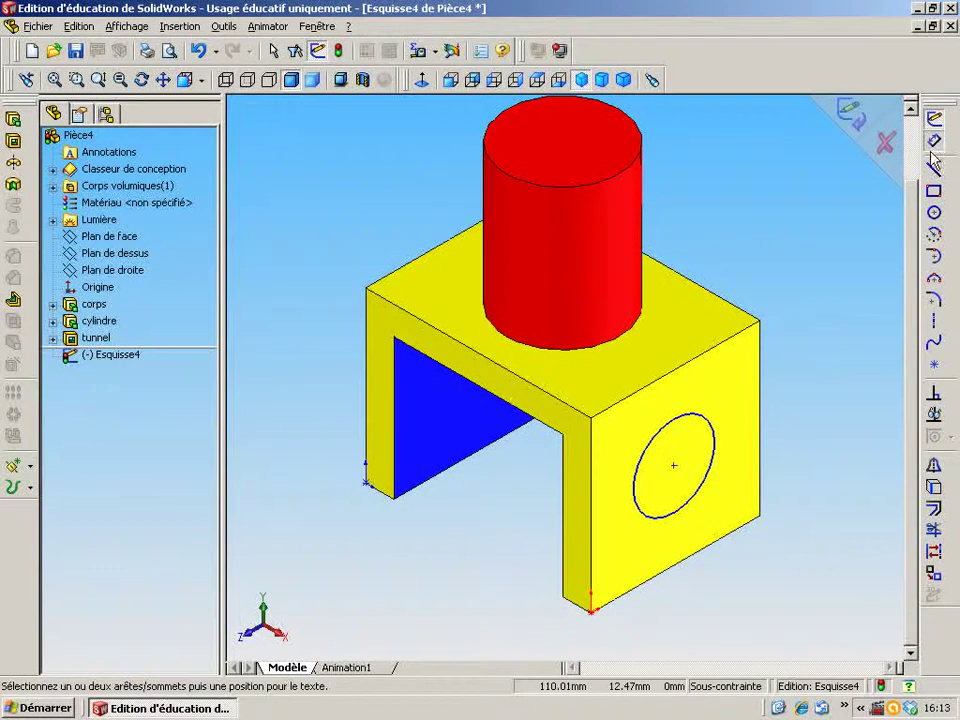
left_click(592, 547)
left_click(674, 465)
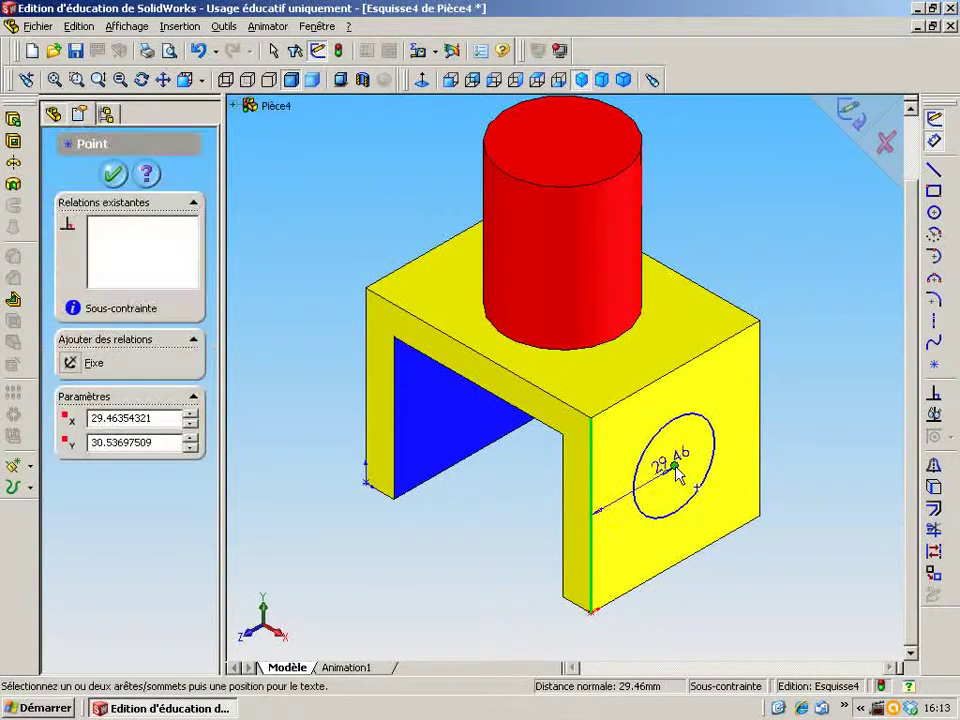
left_click(677, 617)
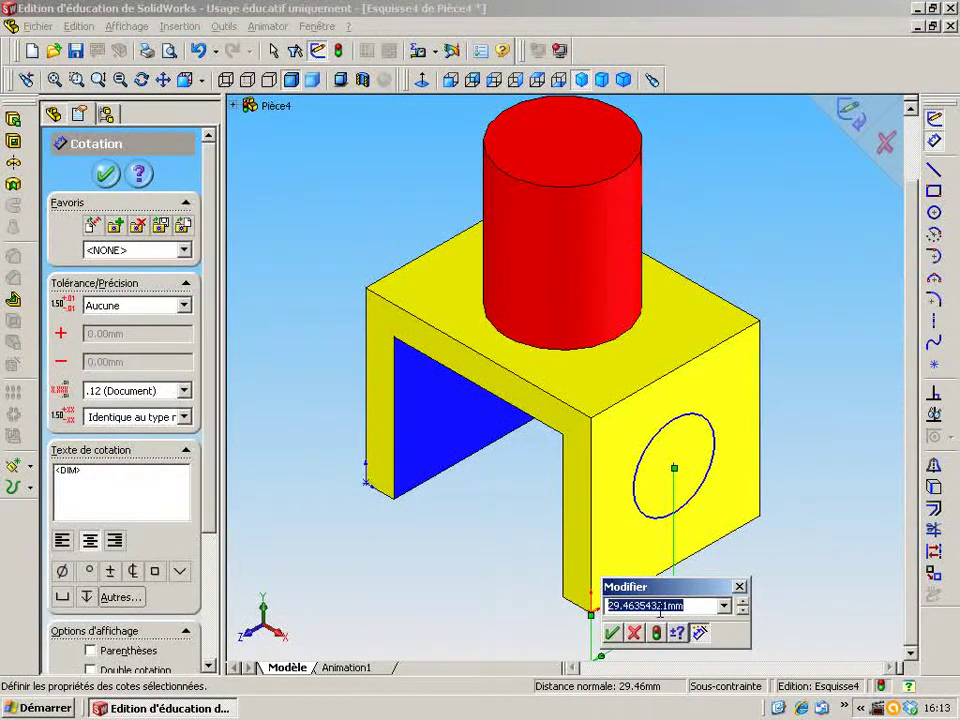
type("30")
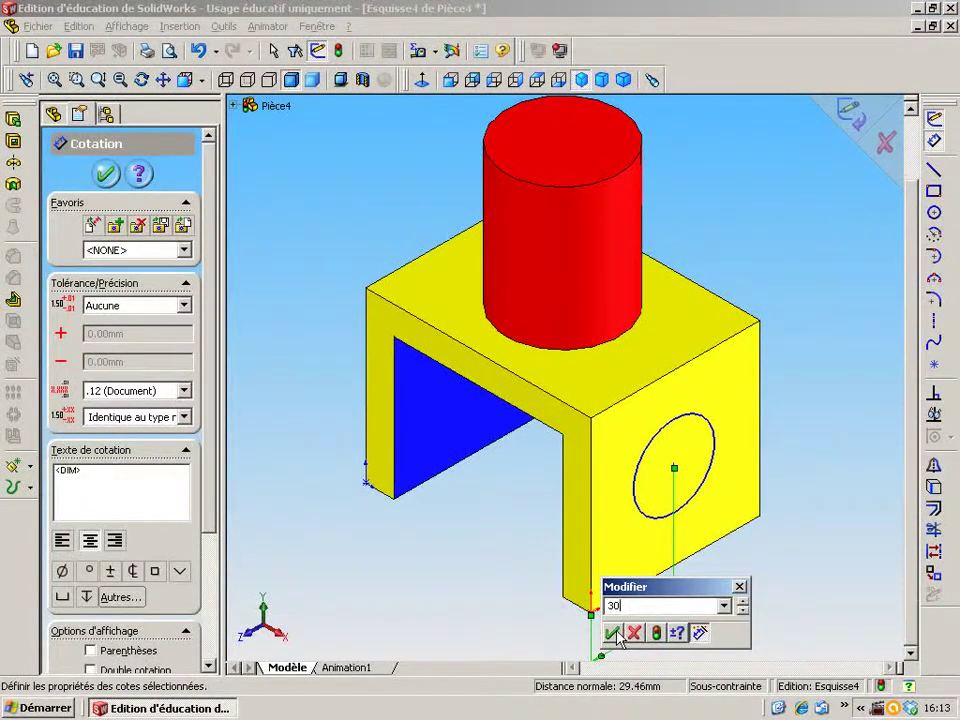
key("Return")
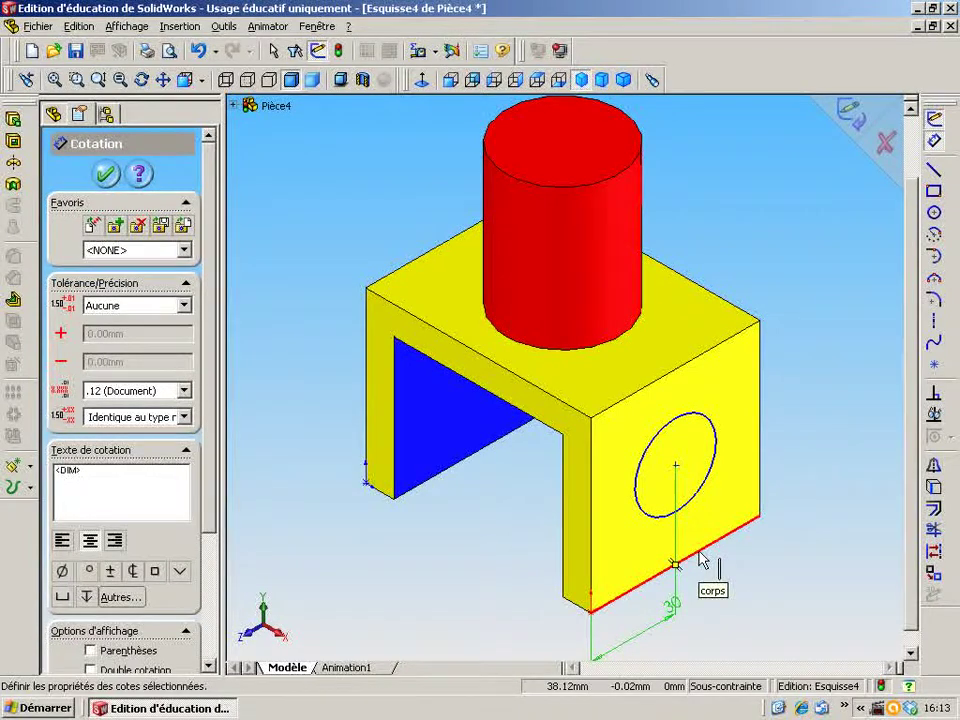
Dimension the circle's centre 20 mm above the side face's bottom edge
left_click(699, 552)
left_click(676, 467)
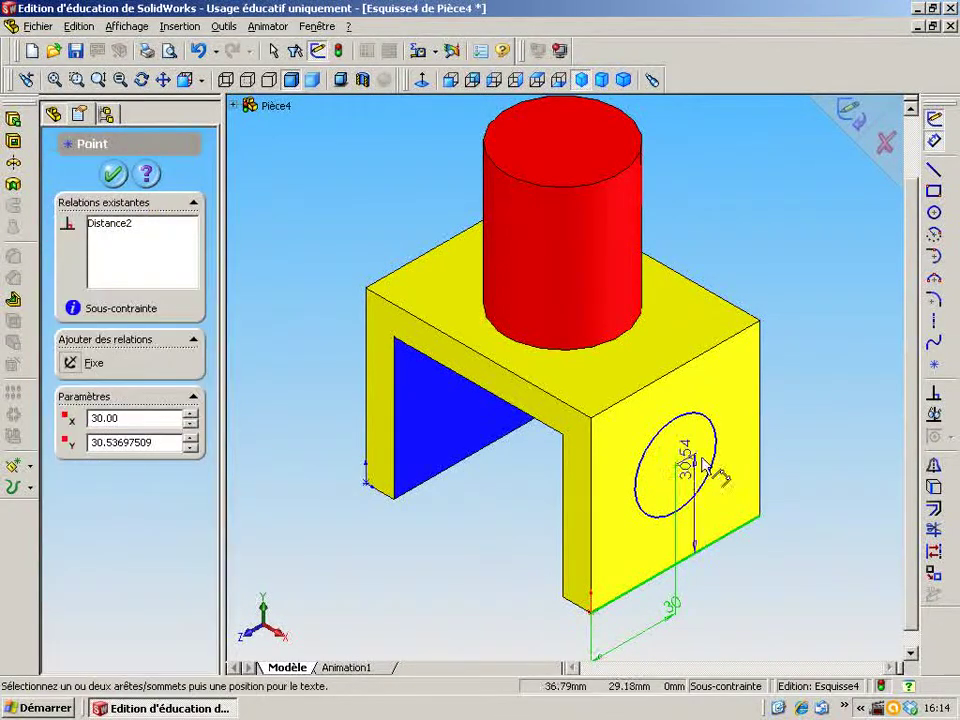
left_click(820, 402)
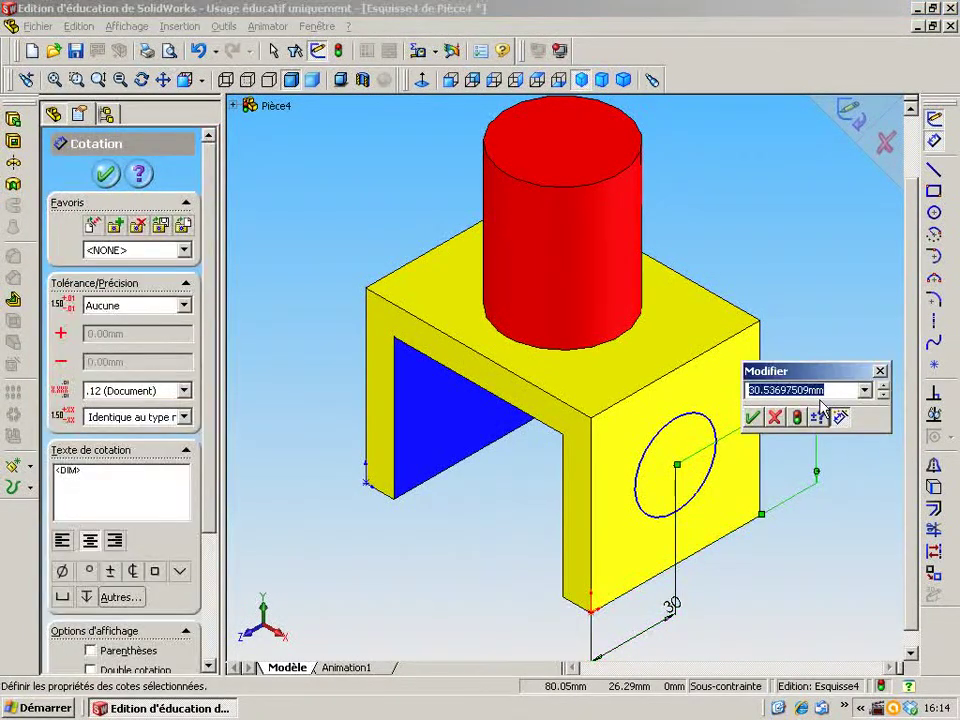
type("20")
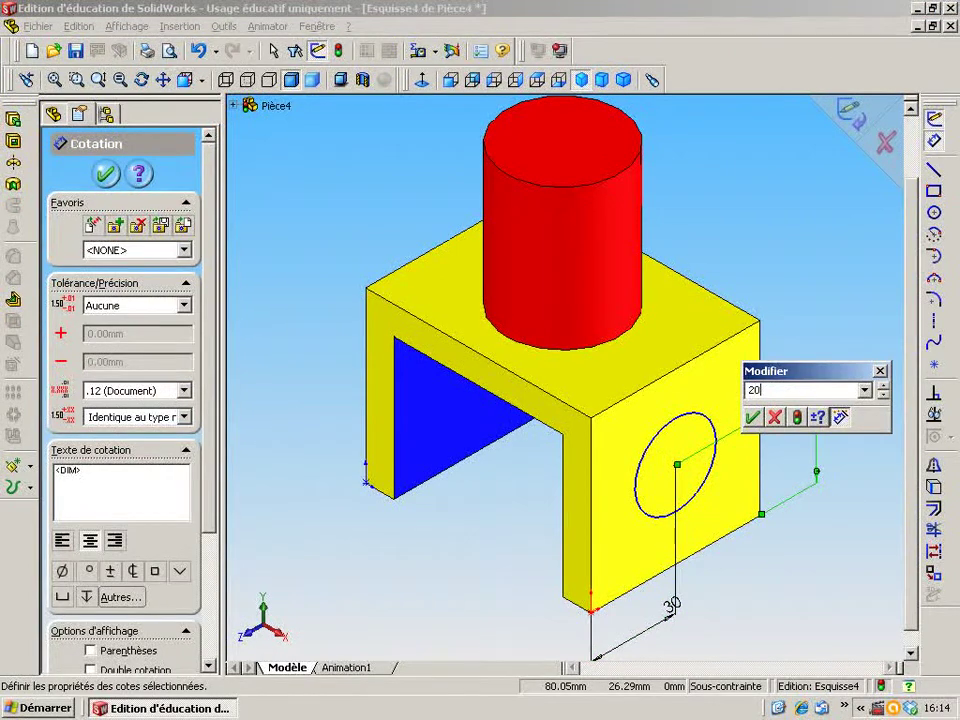
left_click(752, 417)
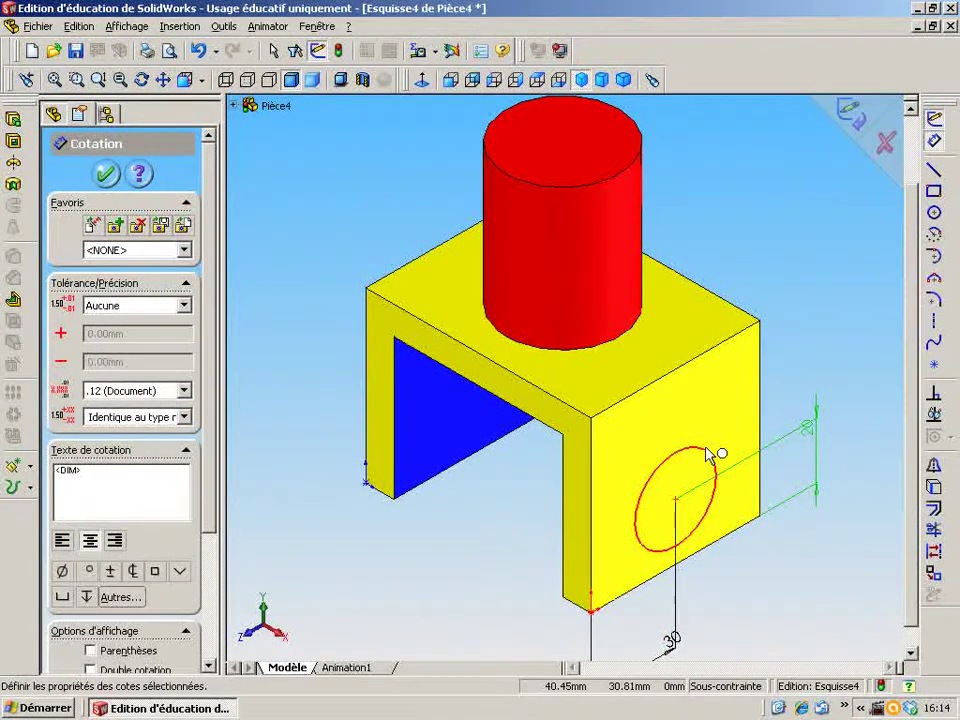
Dimension the circle on the side face to a diameter of 20 mm
left_click(714, 453)
left_click(800, 365)
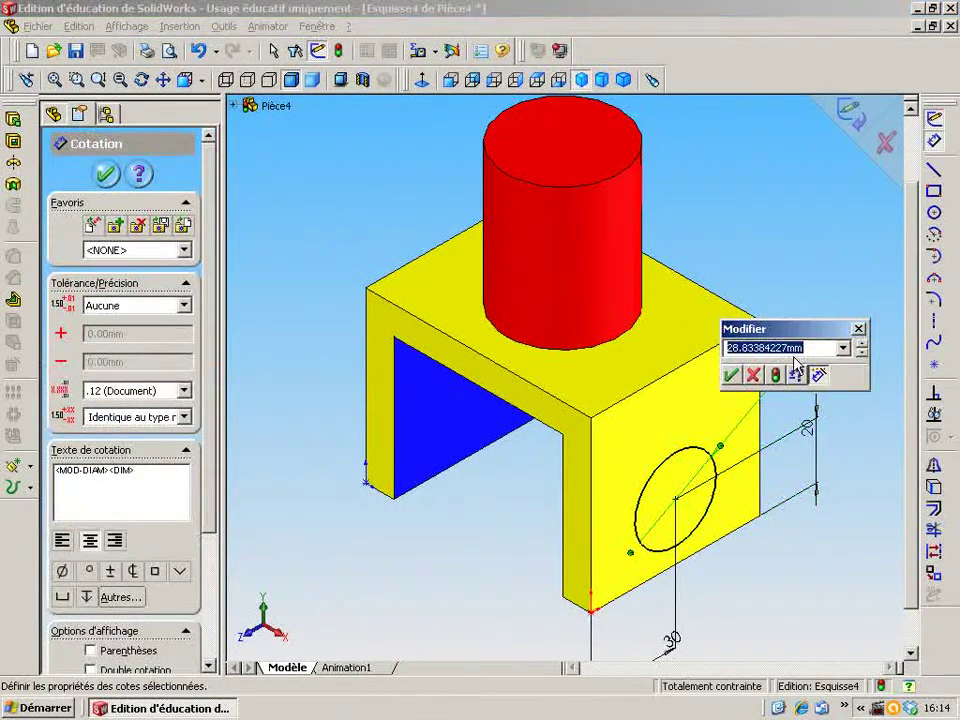
type("20")
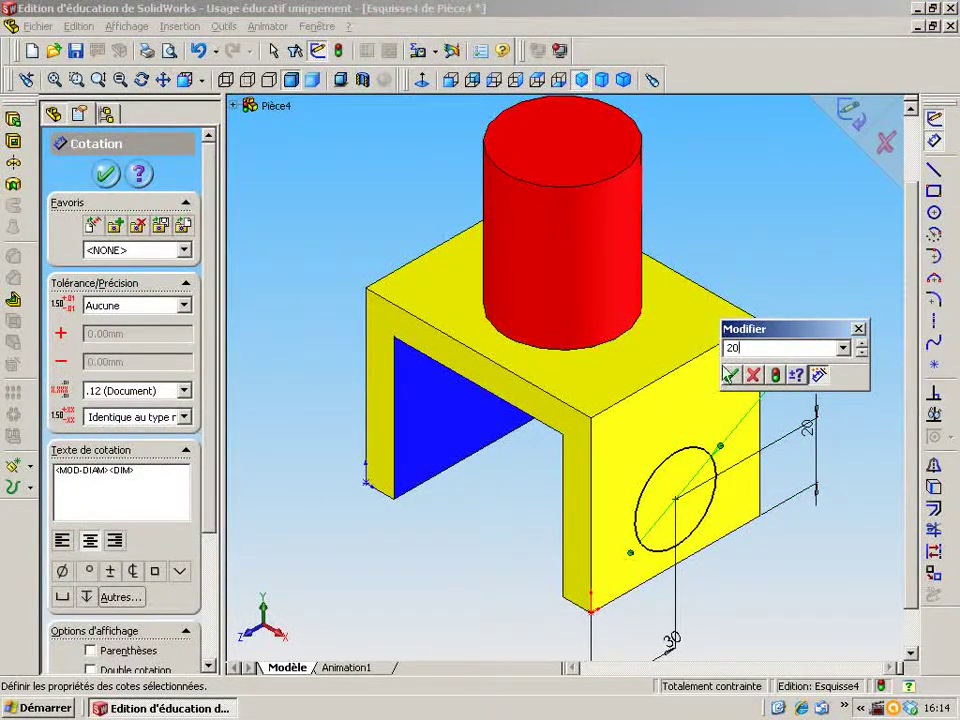
left_click(731, 375)
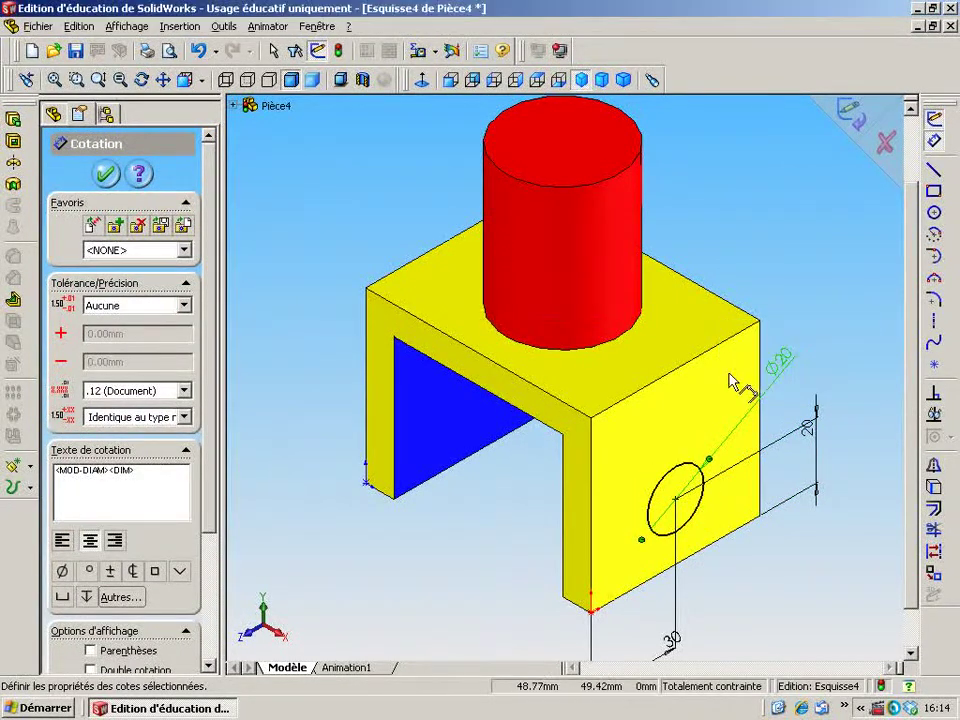
Cut the 20 mm circle through both walls with an extruded cut set to A travers tout
left_click(13, 141)
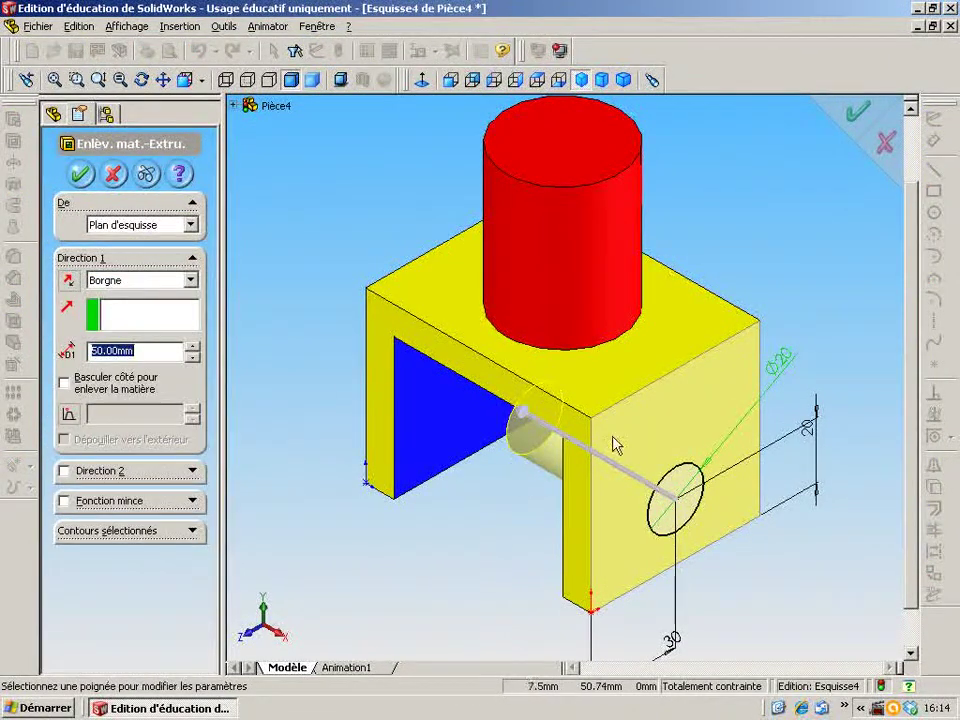
left_click(191, 282)
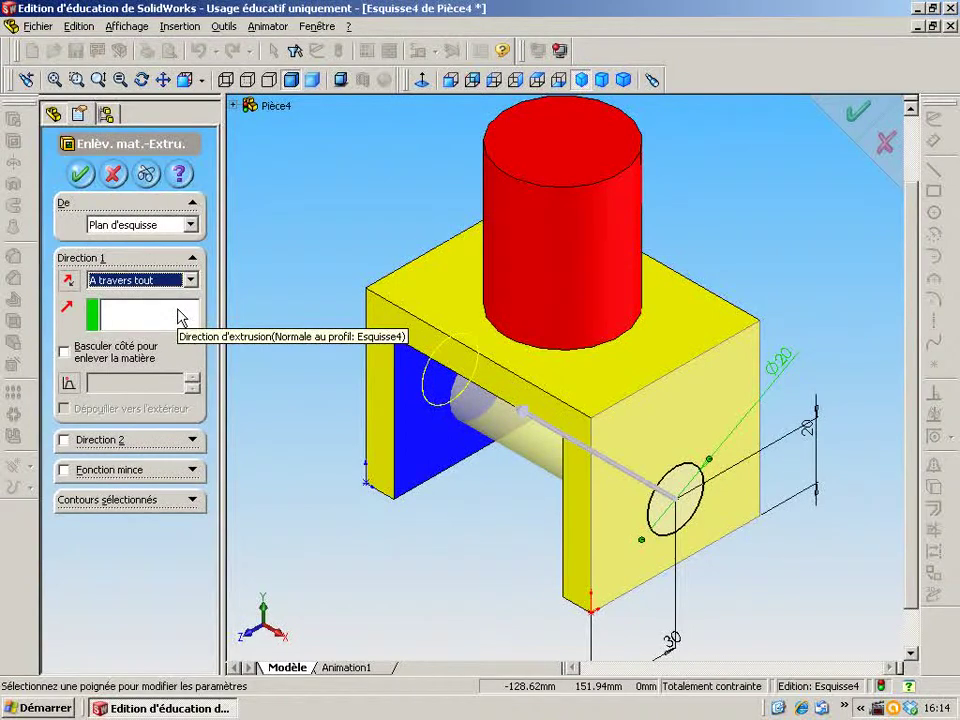
left_click(81, 175)
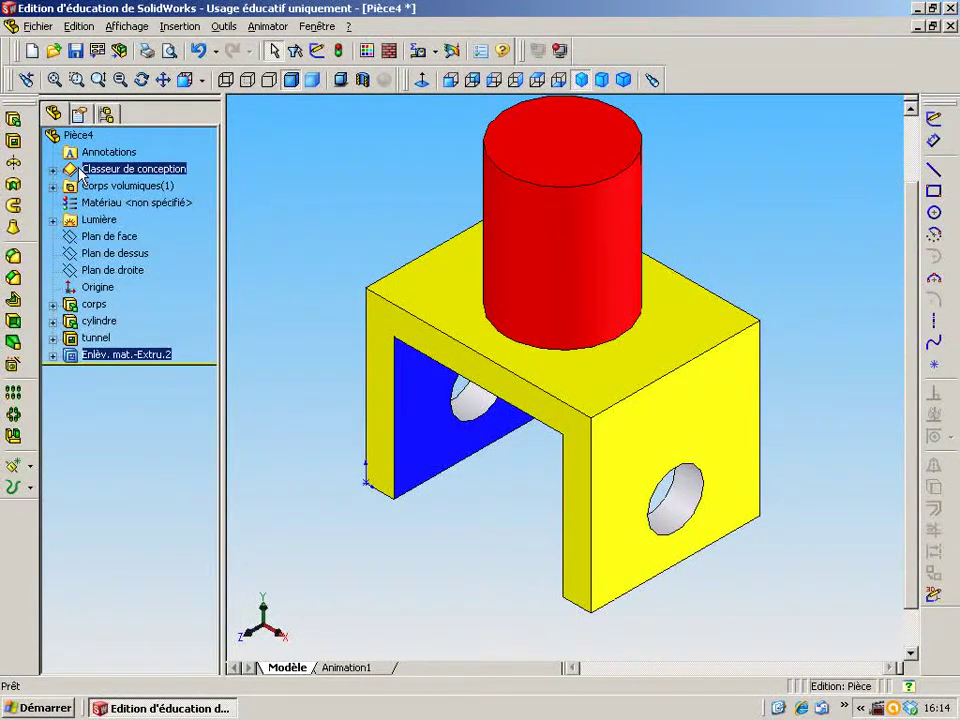
Rename the circular cut feature as trous horizontaux and colour it cyan
left_click(120, 356)
left_click(120, 356)
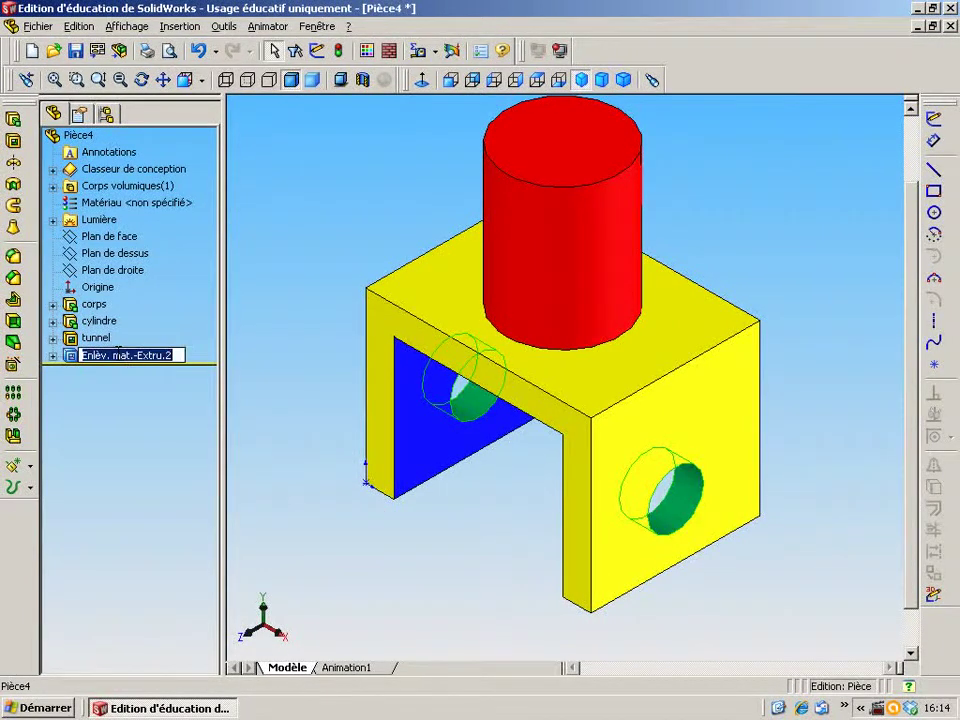
type("trou")
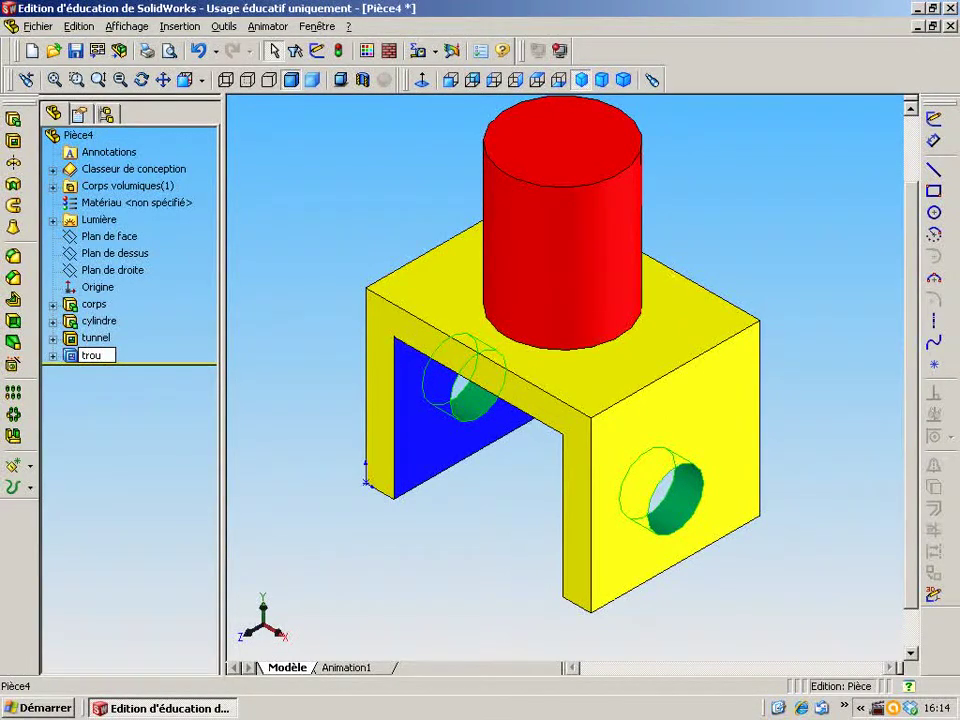
type("s horizontaux")
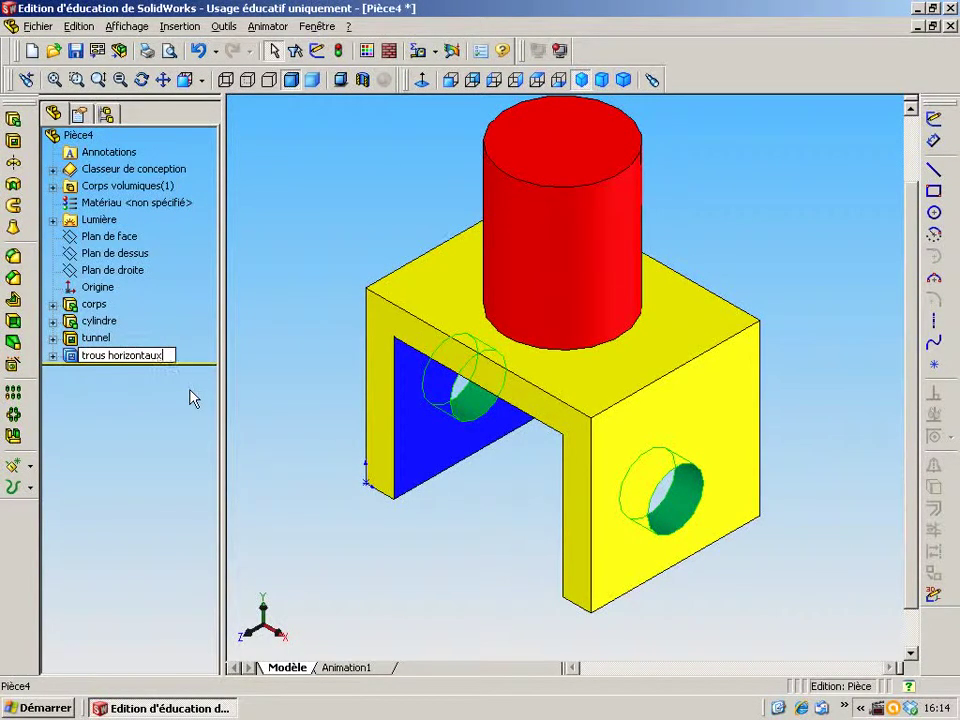
key("Return")
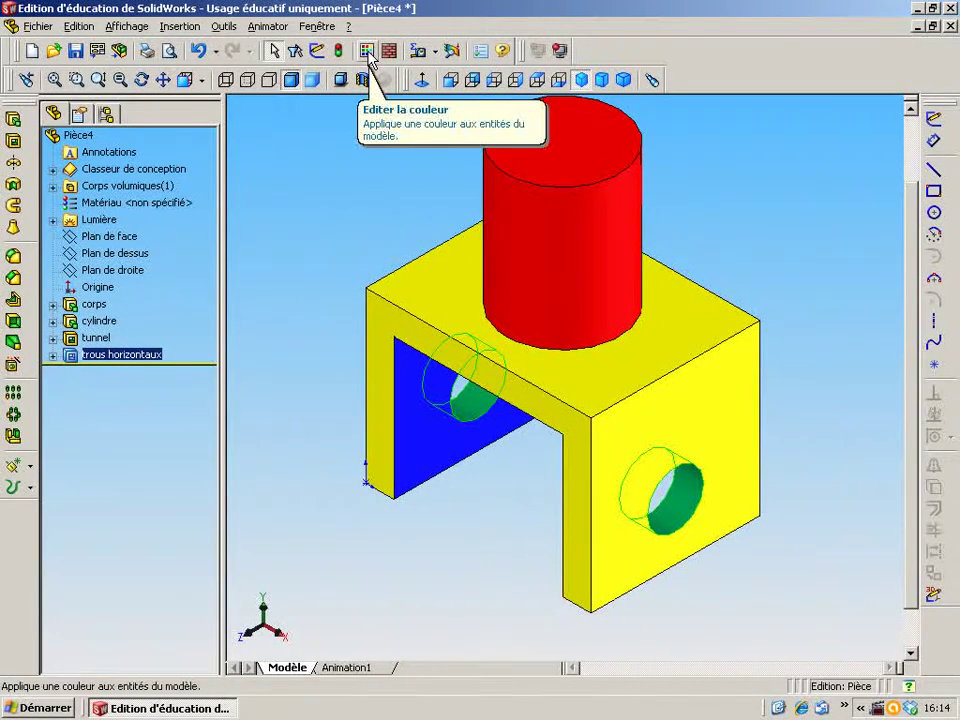
left_click(368, 60)
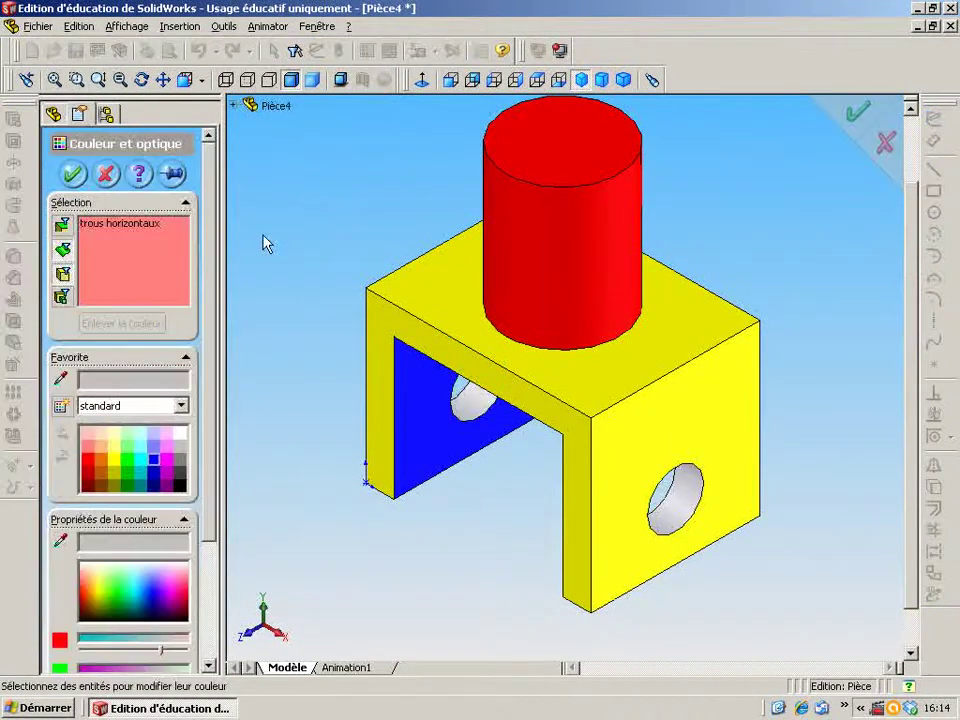
left_click(143, 459)
left_click(72, 174)
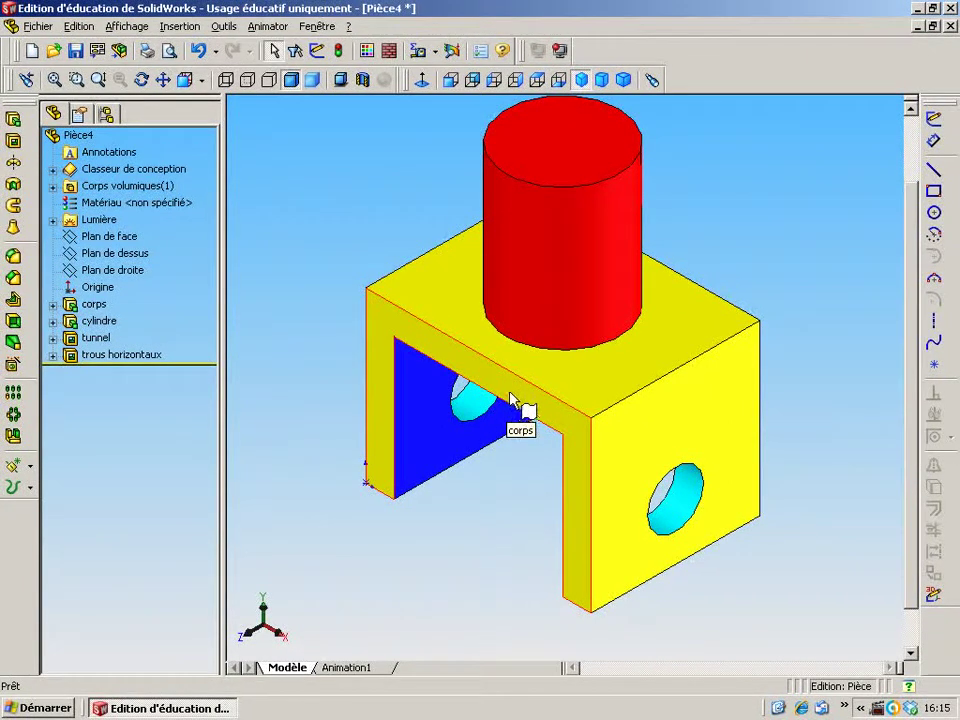
Sketch a circle of about 9 mm radius near the centre of the cylinder's top face, seen from above
left_click(574, 152)
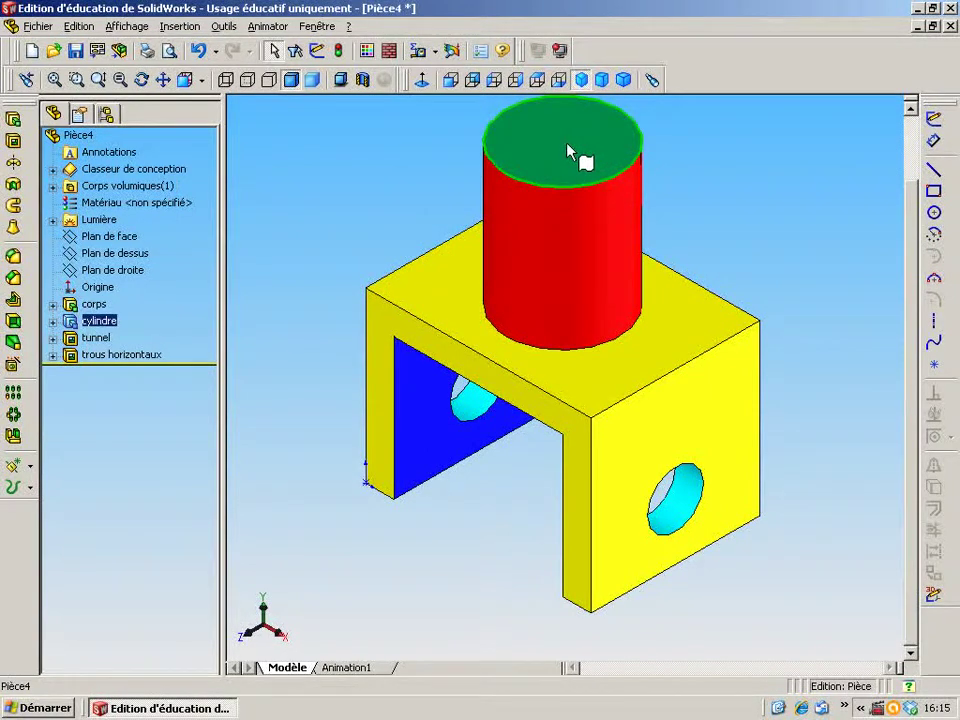
left_click(536, 82)
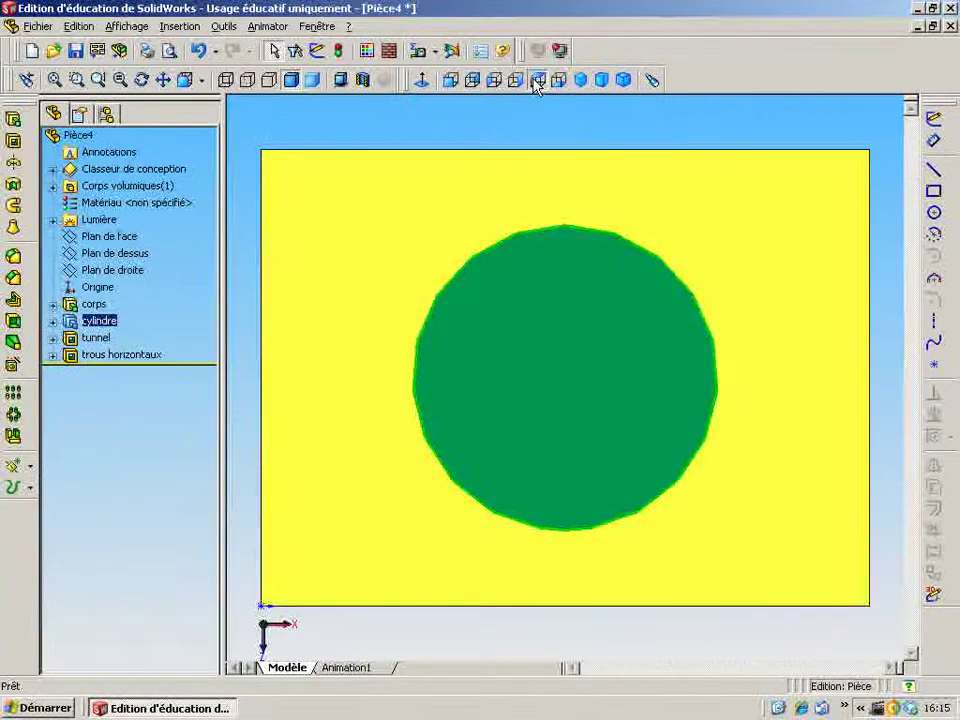
left_click(934, 212)
left_click(564, 382)
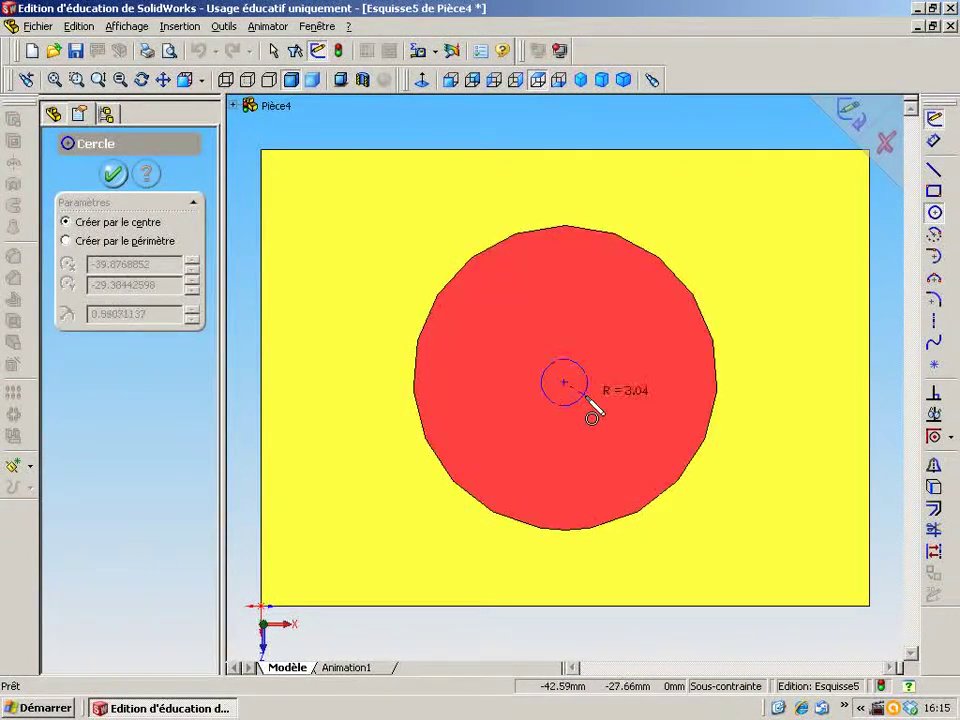
left_click(625, 440)
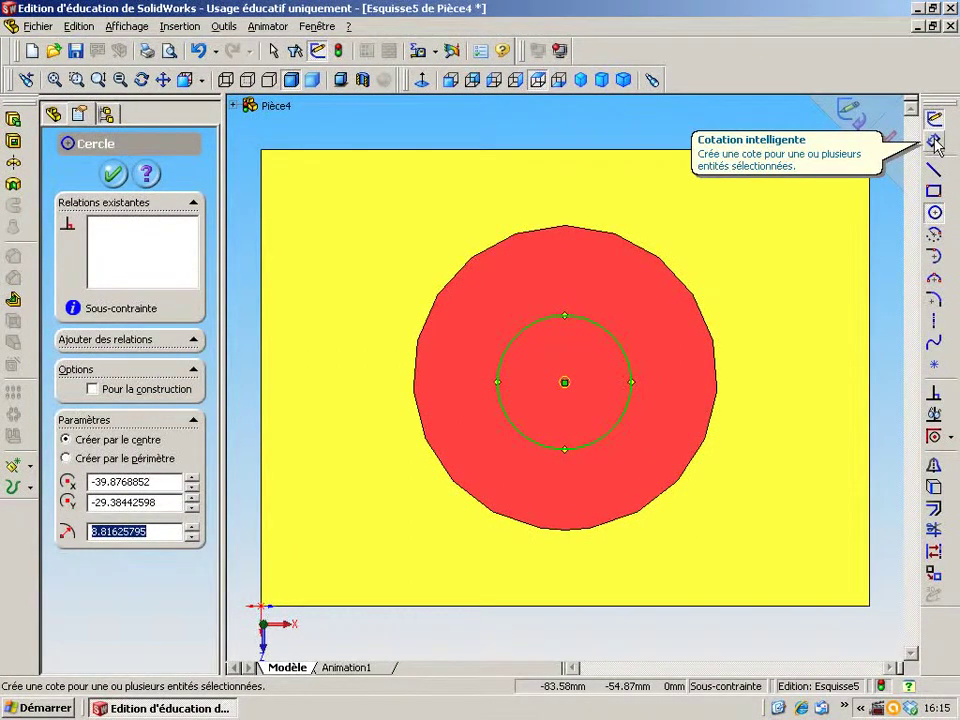
Dimension the new circle's centre 40 mm from the block's short edge on the origin side
left_click(935, 142)
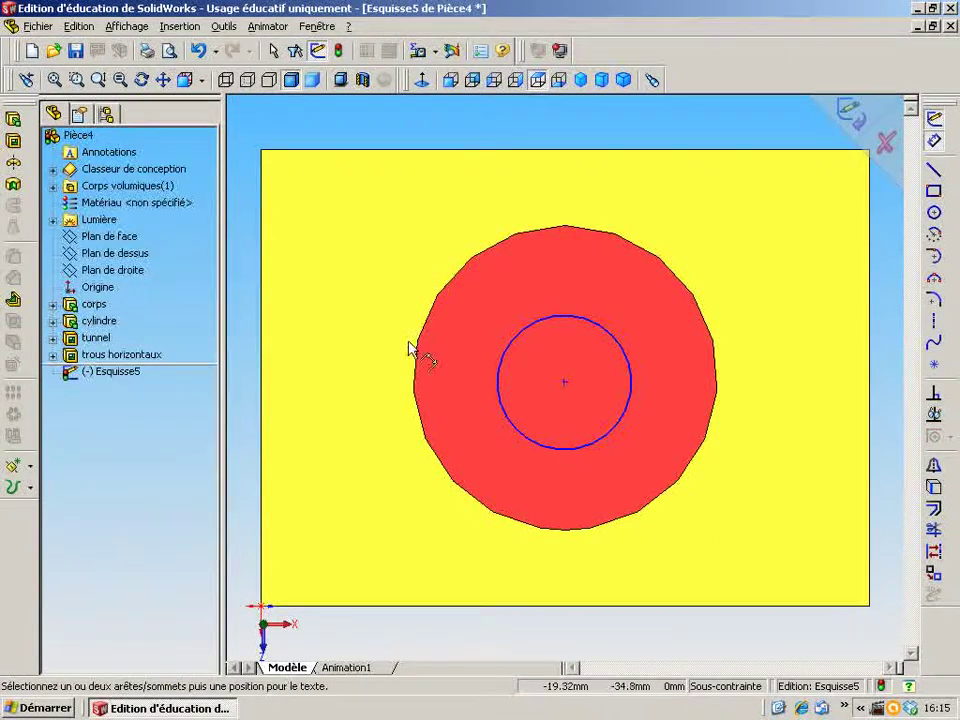
left_click(262, 345)
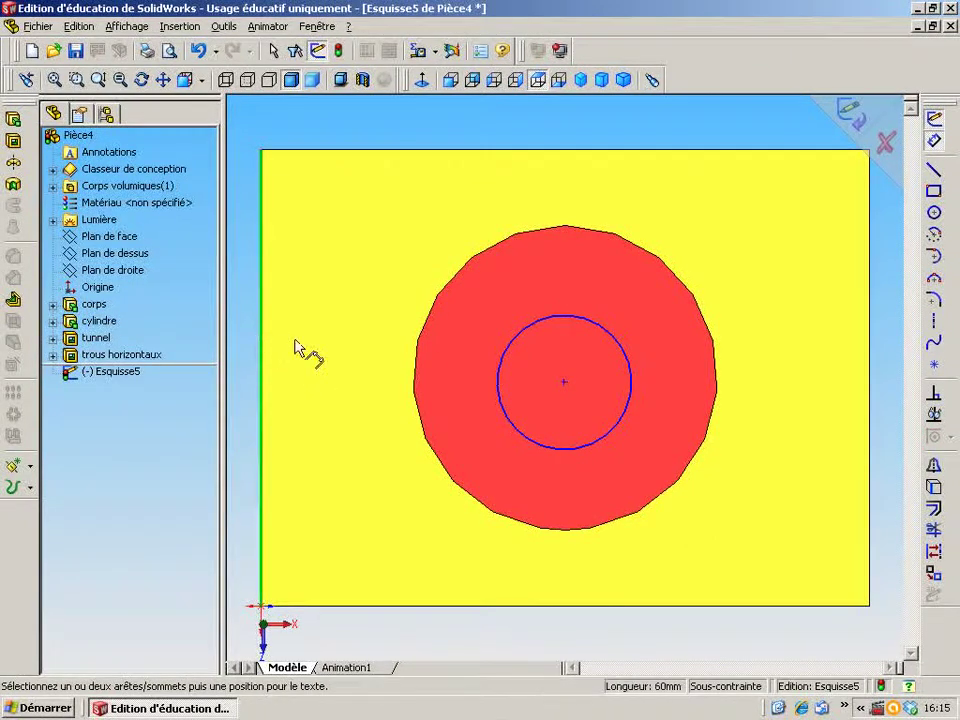
left_click(565, 383)
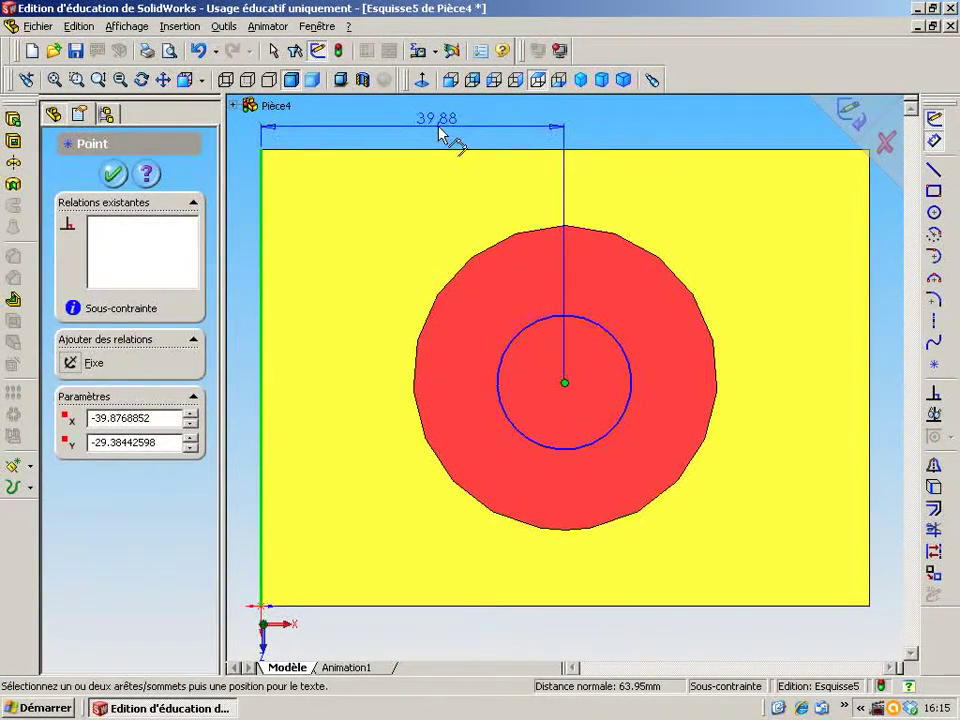
left_click(438, 127)
type("40")
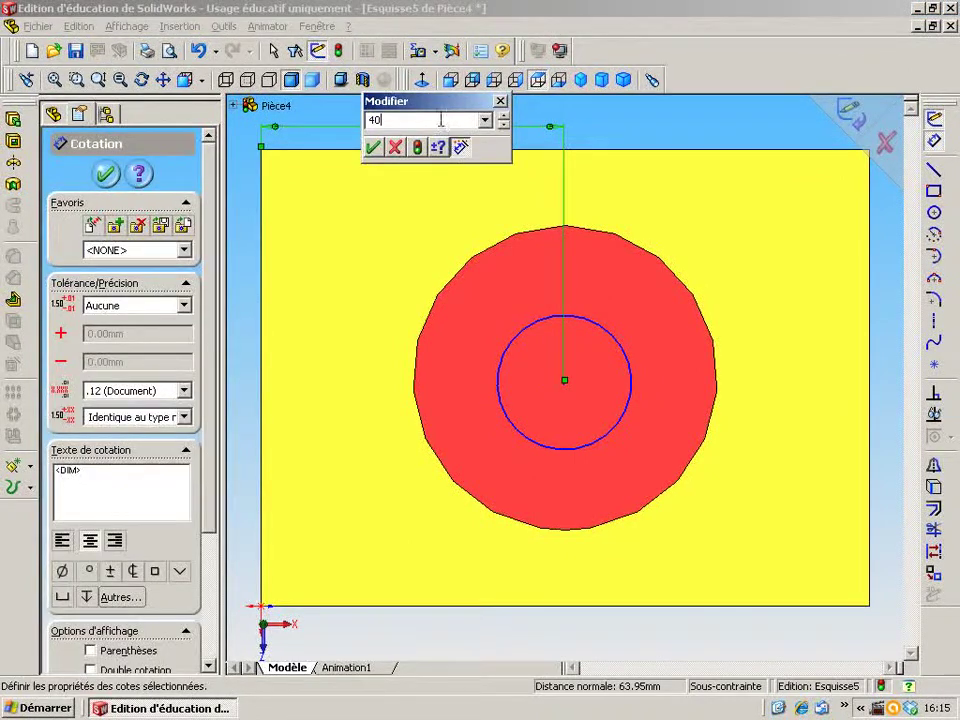
key("Return")
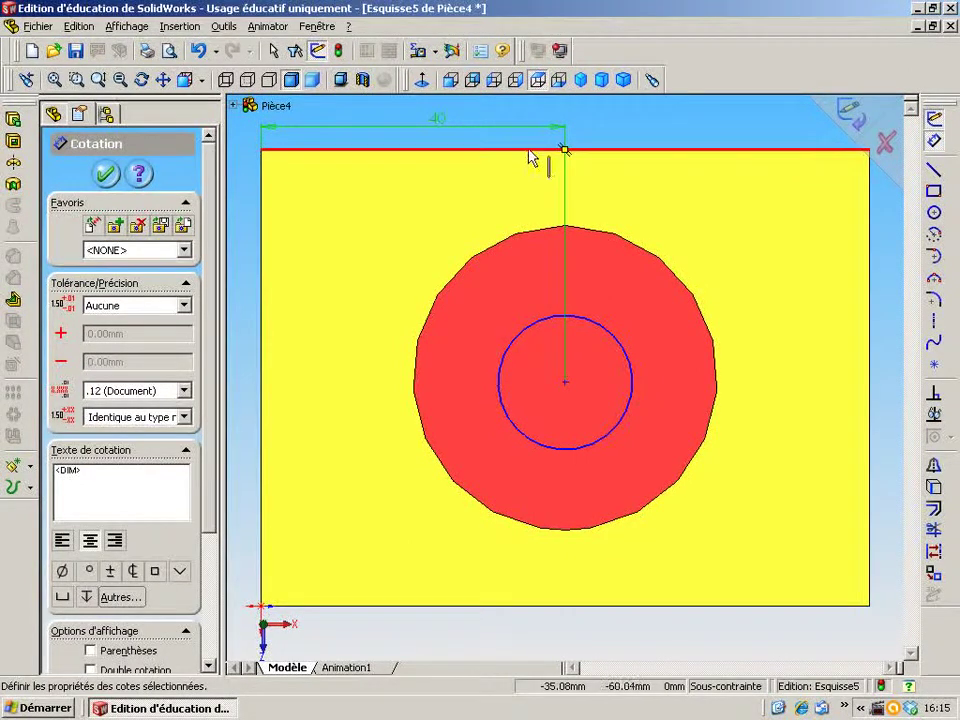
Dimension the circle's centre 30 mm from the block's long edge opposite the origin
left_click(529, 150)
left_click(566, 381)
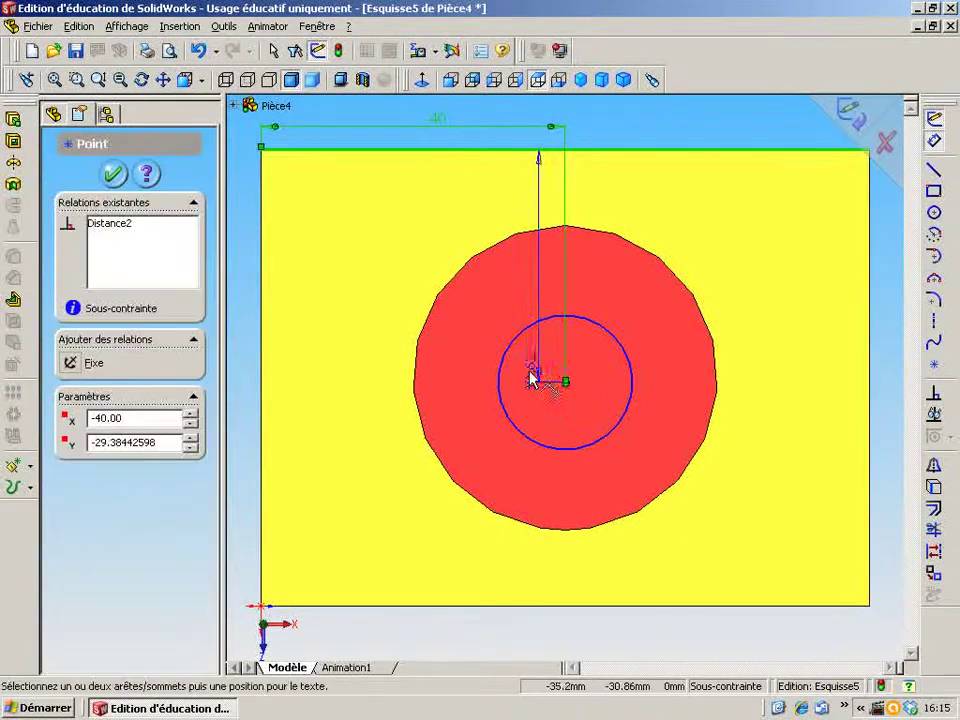
left_click(250, 254)
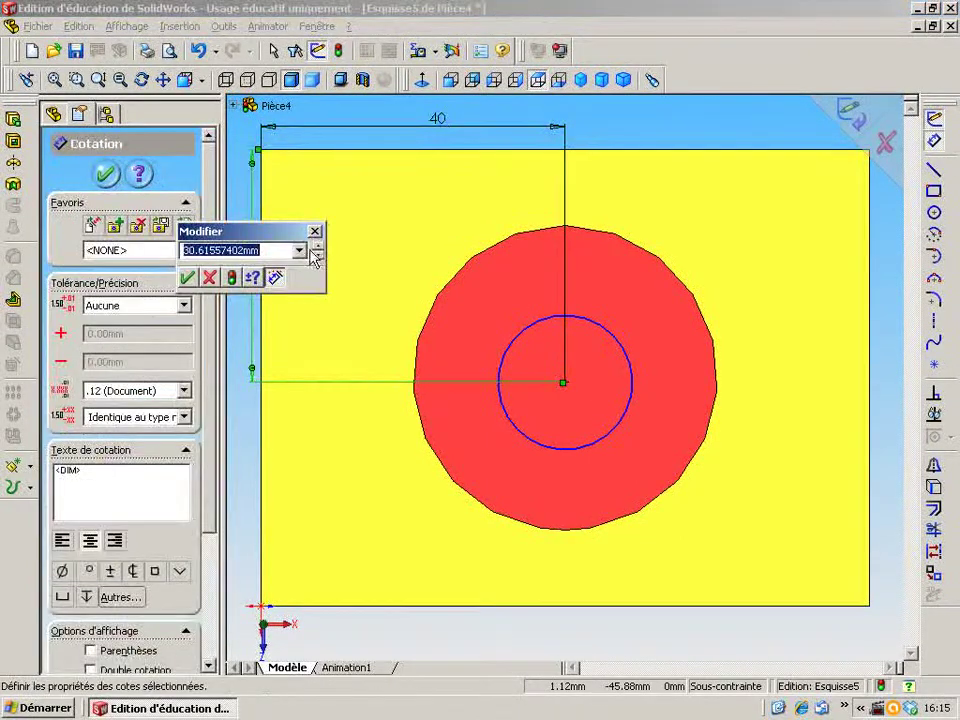
type("30")
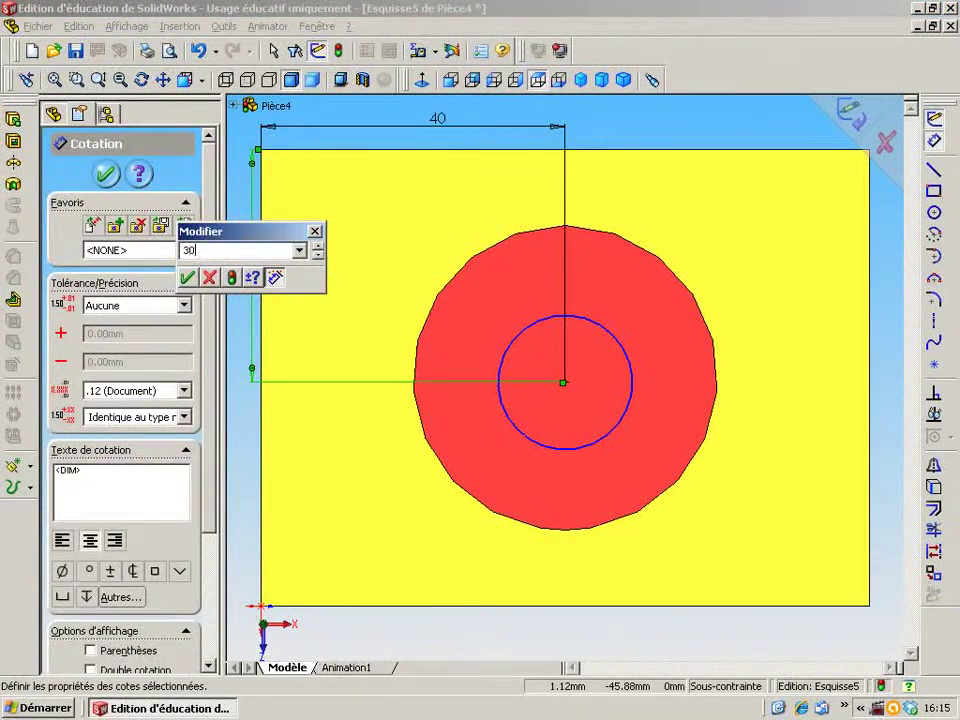
key("Return")
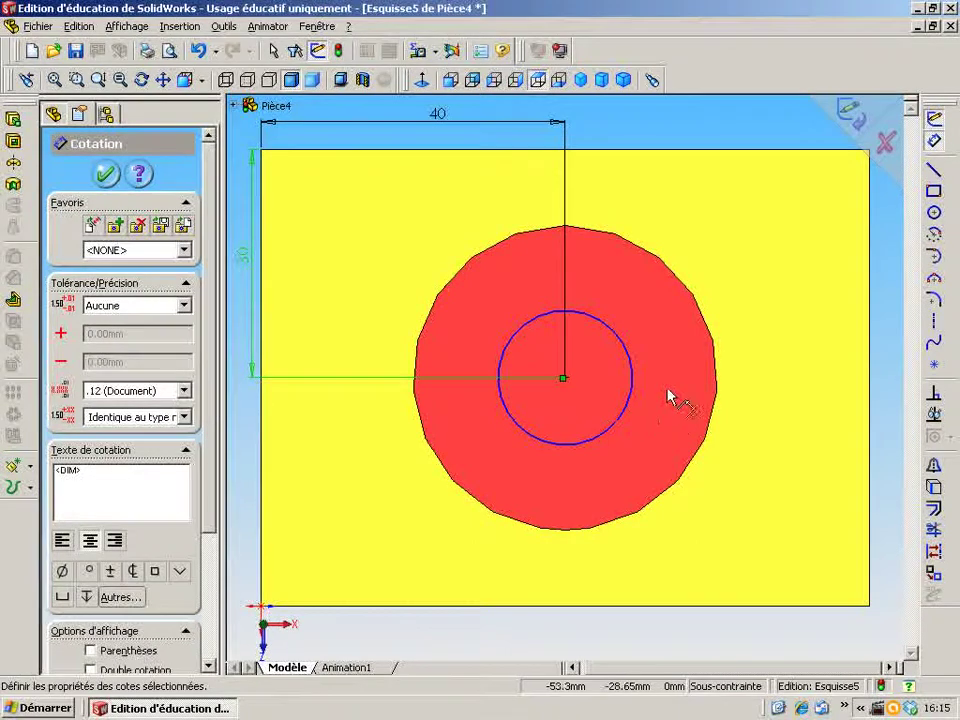
Dimension the circle on the cylinder's top face to a 20 mm diameter
left_click(626, 339)
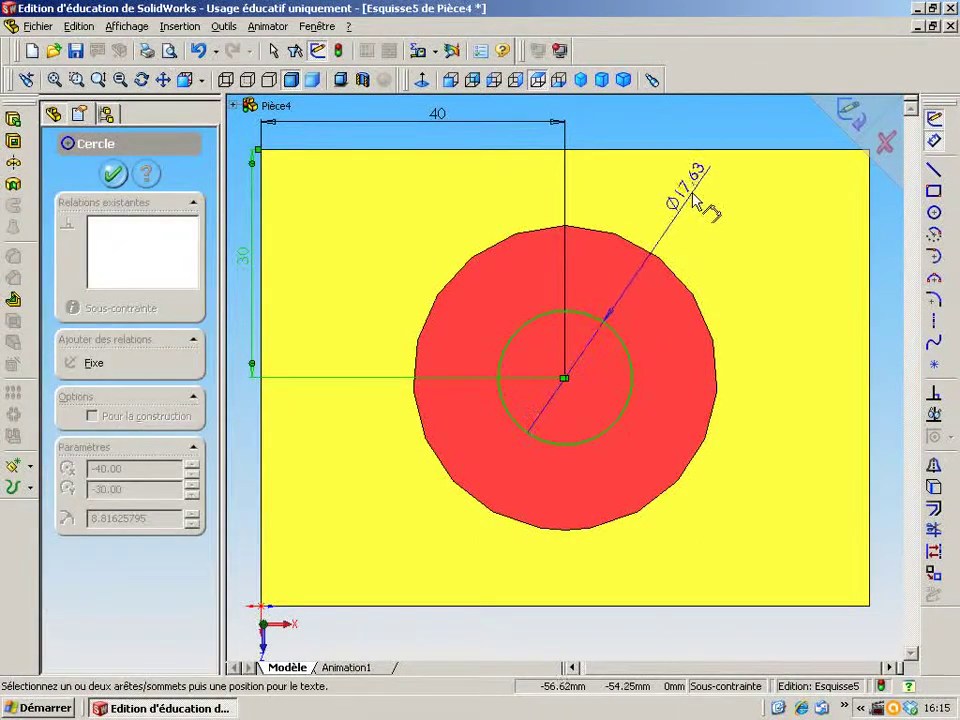
left_click(694, 197)
type("20")
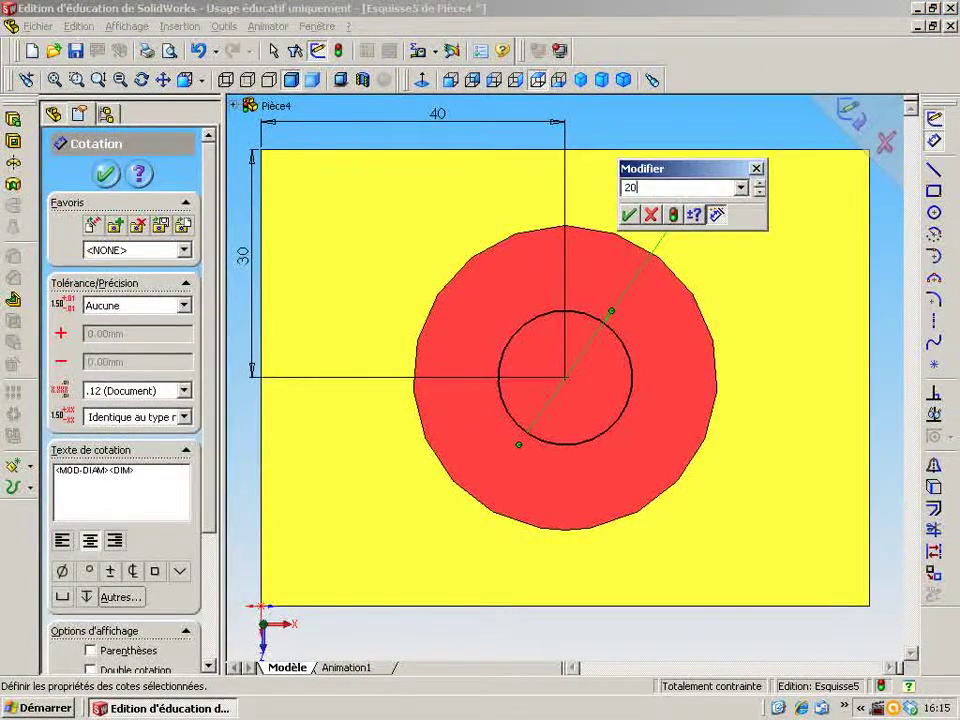
left_click(628, 214)
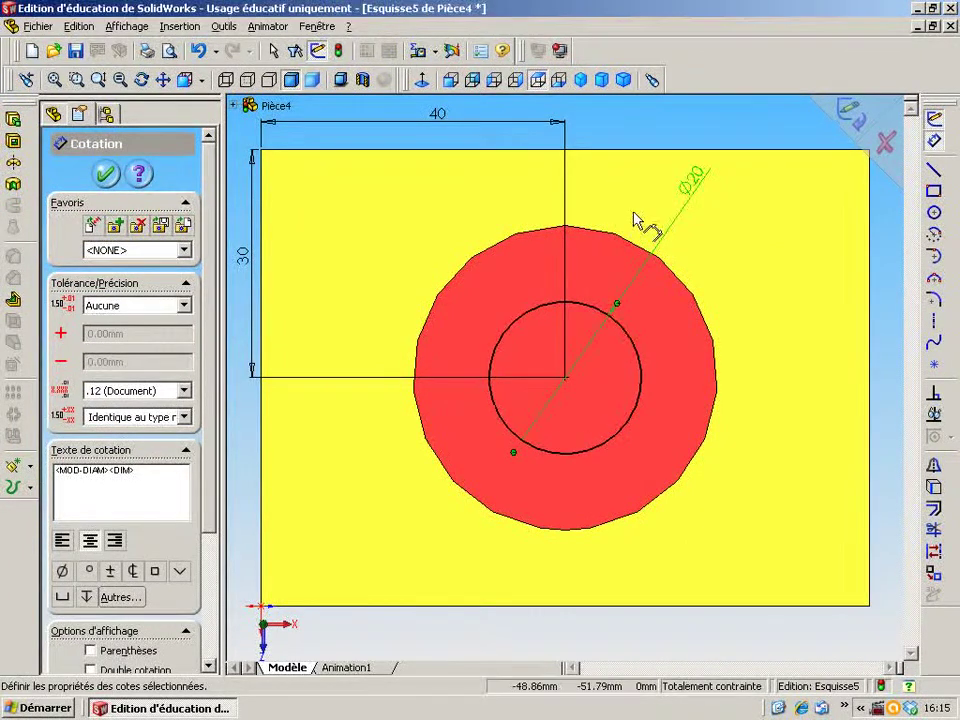
Cut-extrude the 20 mm circle through the whole part with the end condition A travers tout
left_click(583, 83)
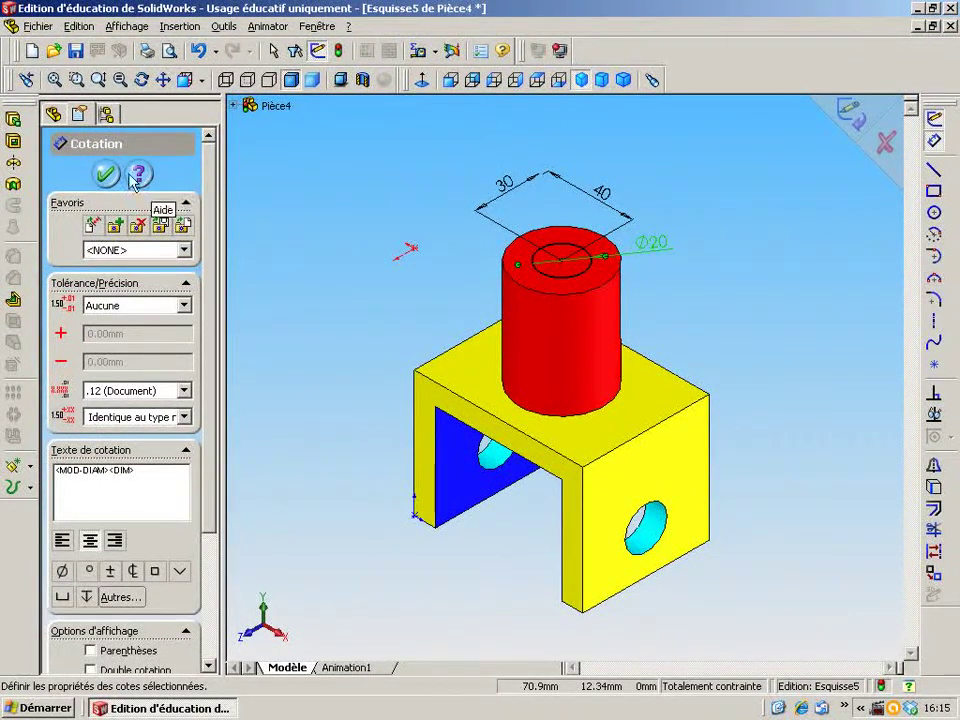
left_click(14, 144)
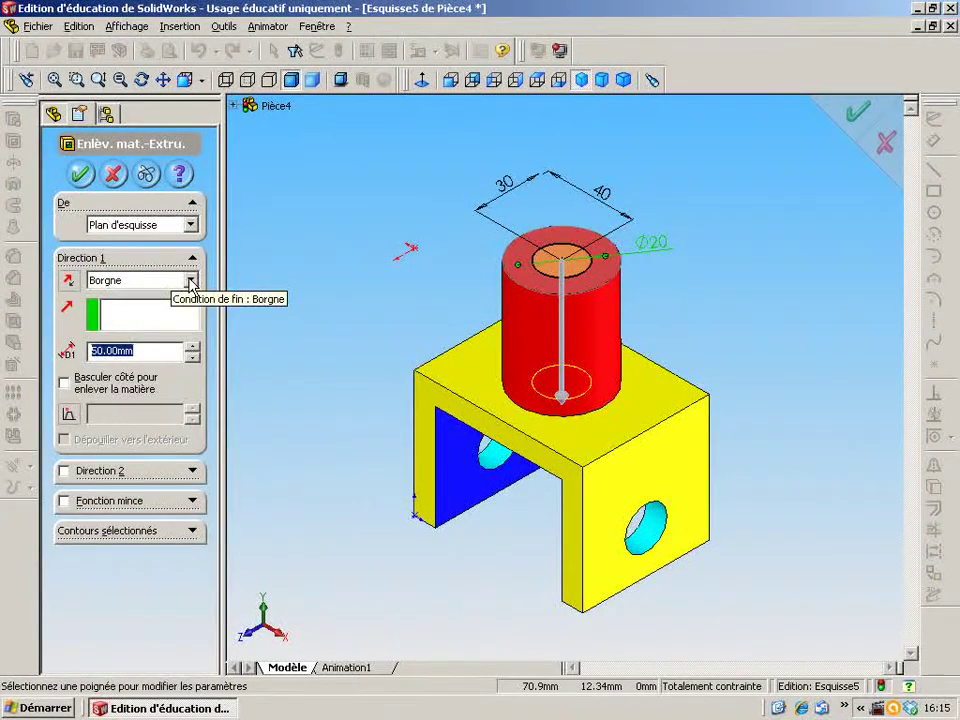
left_click(191, 281)
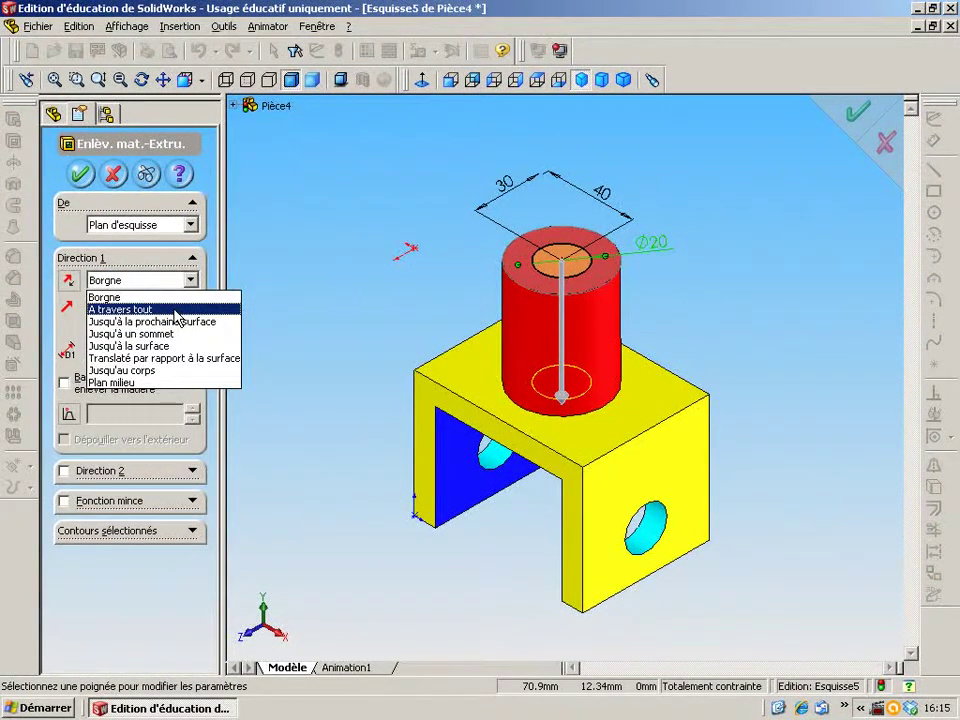
left_click(178, 316)
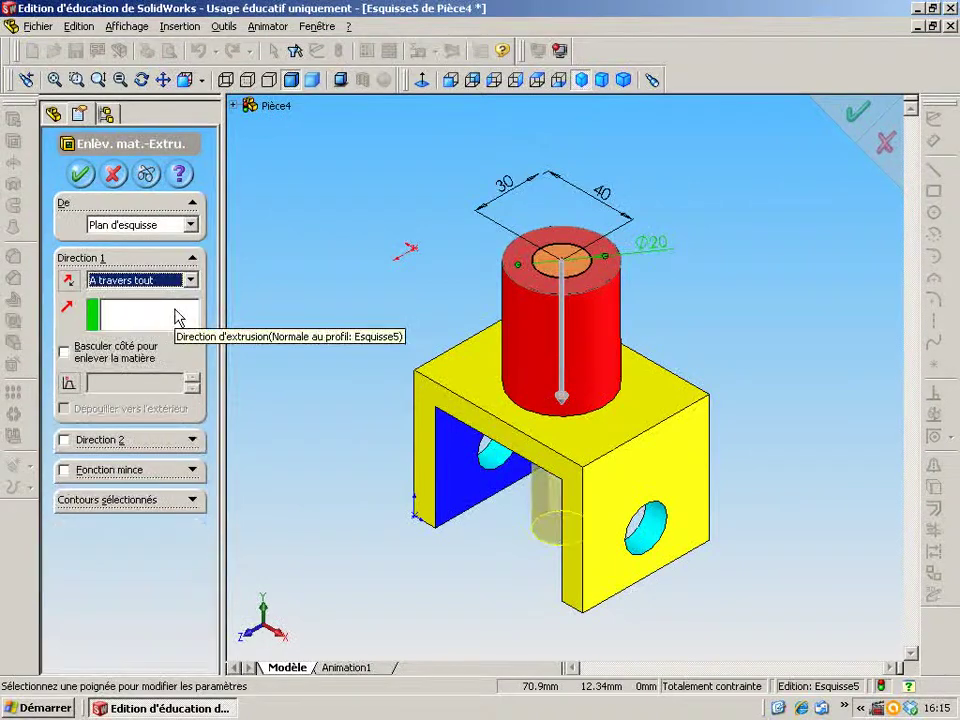
left_click(82, 176)
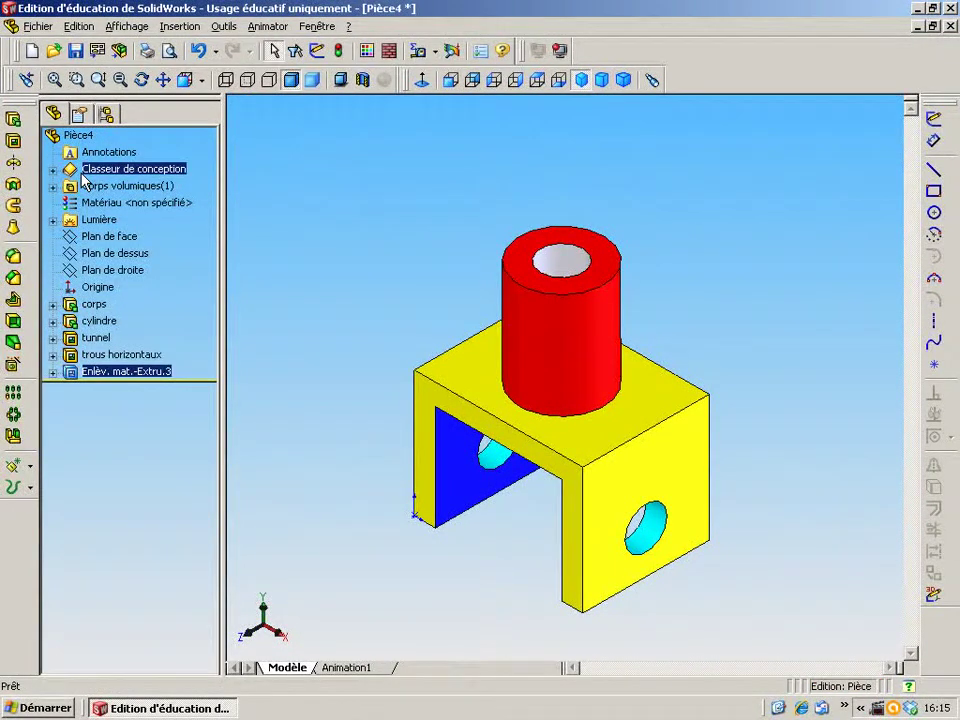
Rename the new cut feature as trou vertical and colour it bright green
left_click(141, 374)
left_click(141, 374)
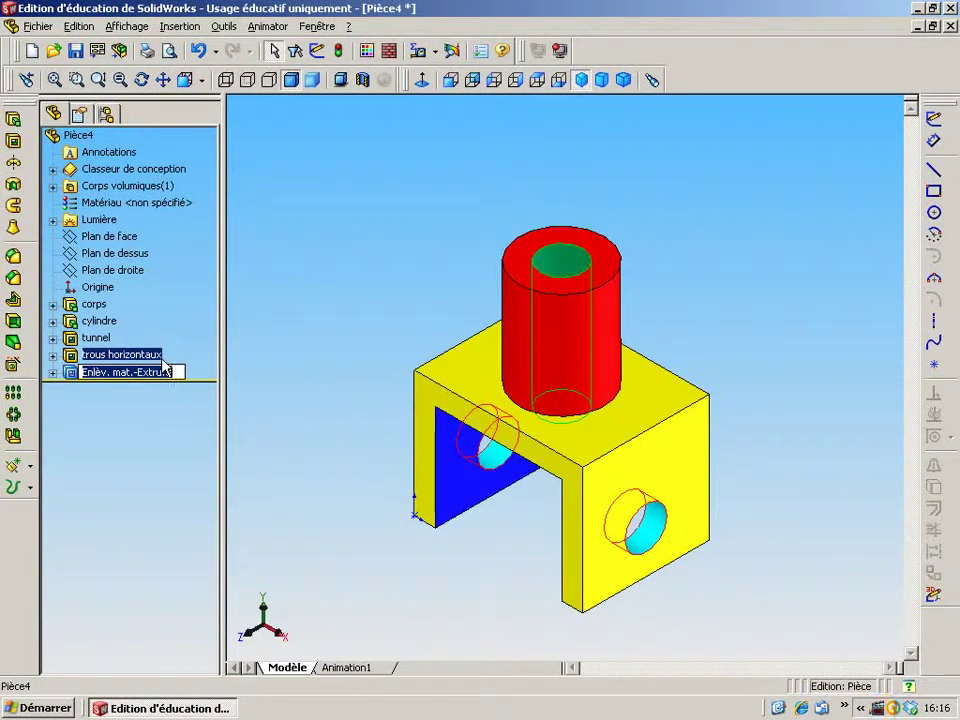
type("tou")
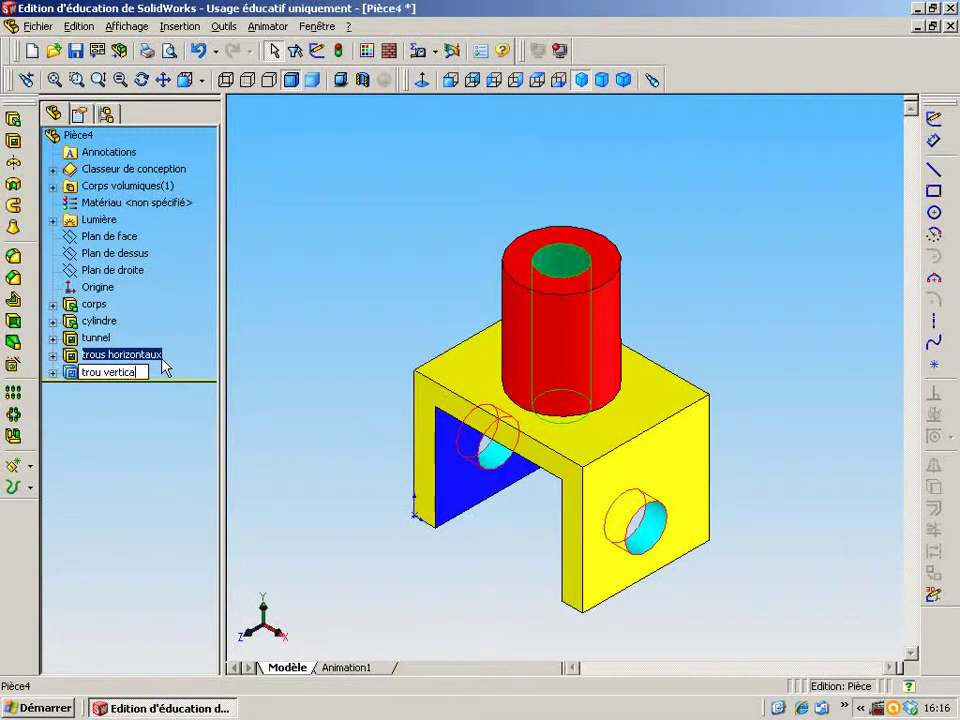
key("Return")
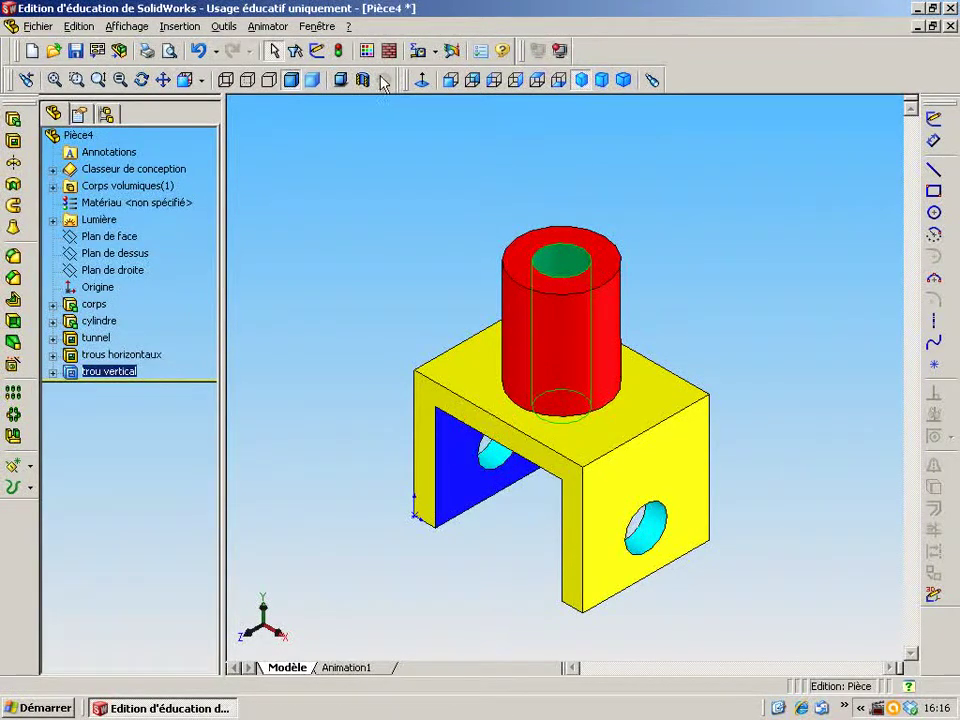
left_click(368, 51)
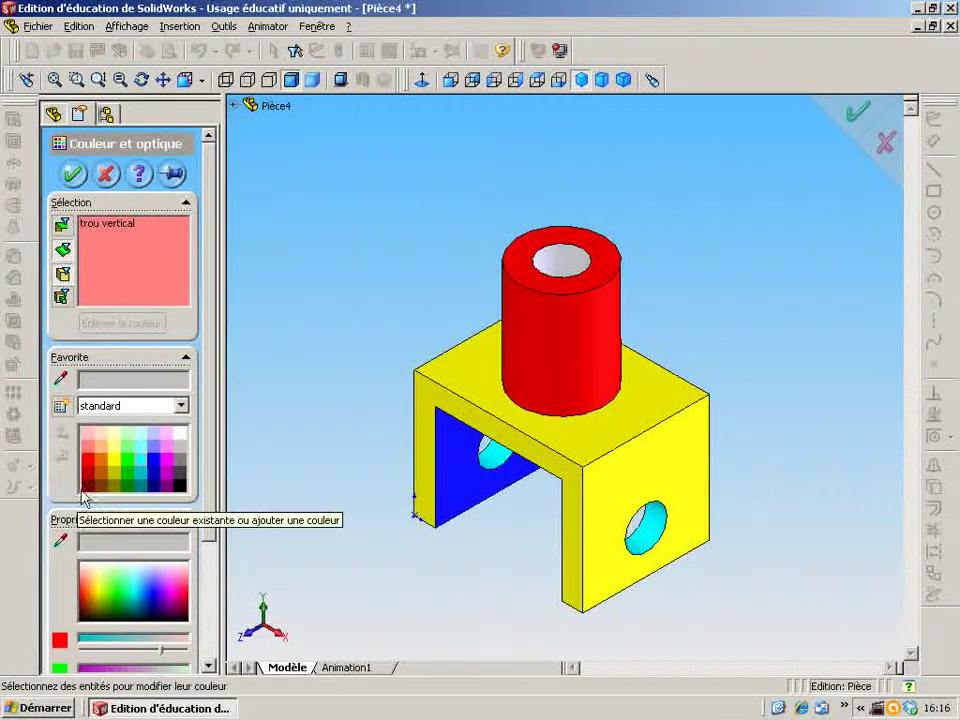
left_click(130, 465)
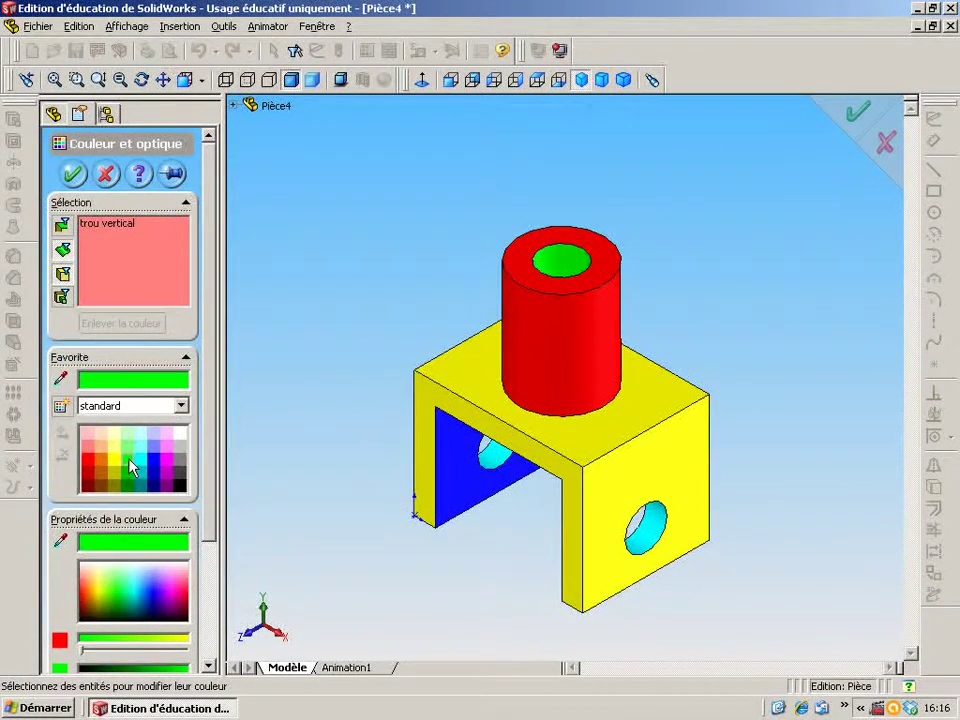
left_click(73, 176)
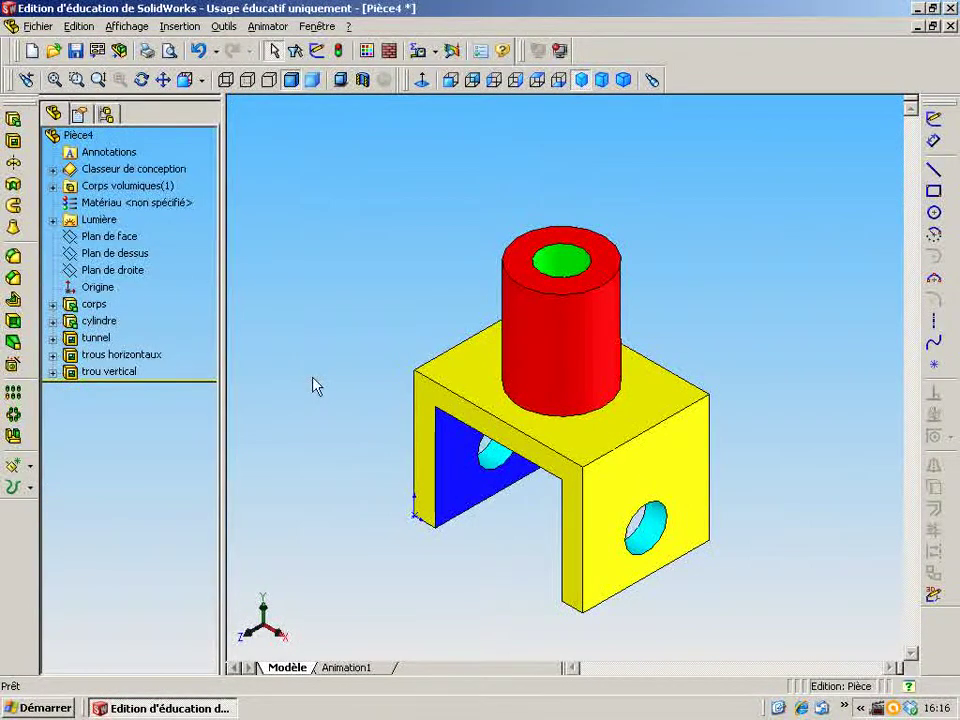
Examine the finished part from below, from all six standard directions and in the isometric view
left_click(141, 81)
left_click_drag(435, 414, 317, 411)
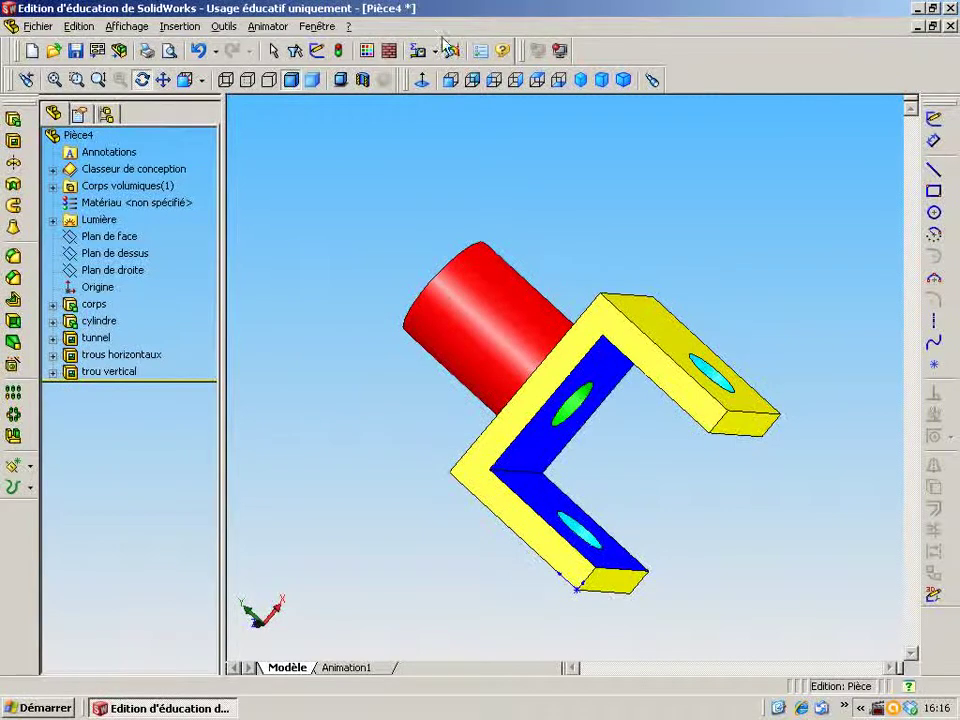
left_click(451, 80)
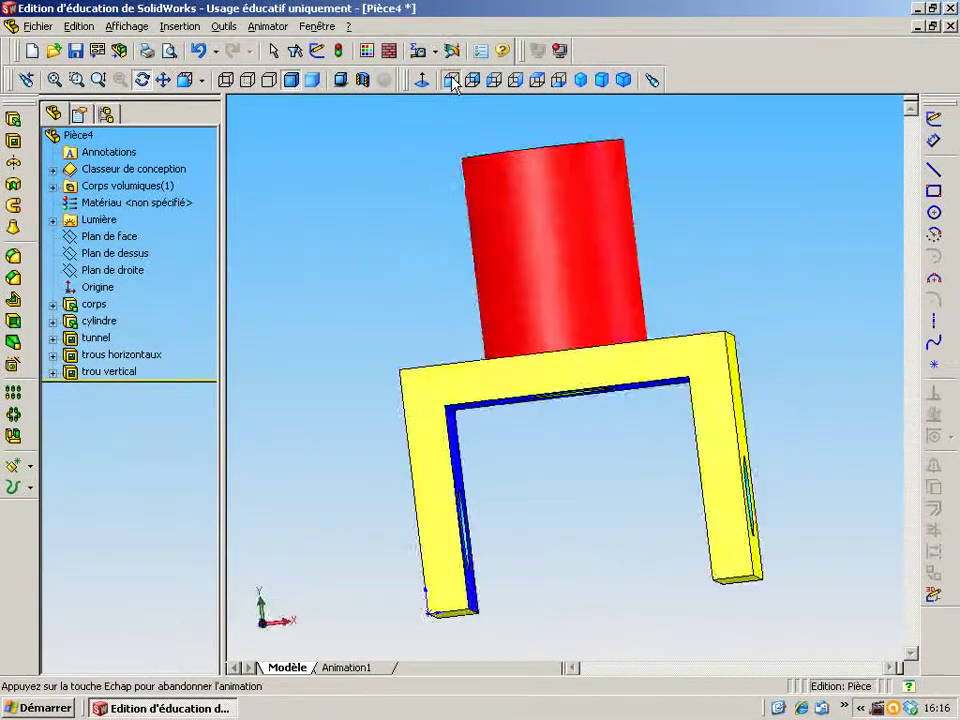
left_click(474, 80)
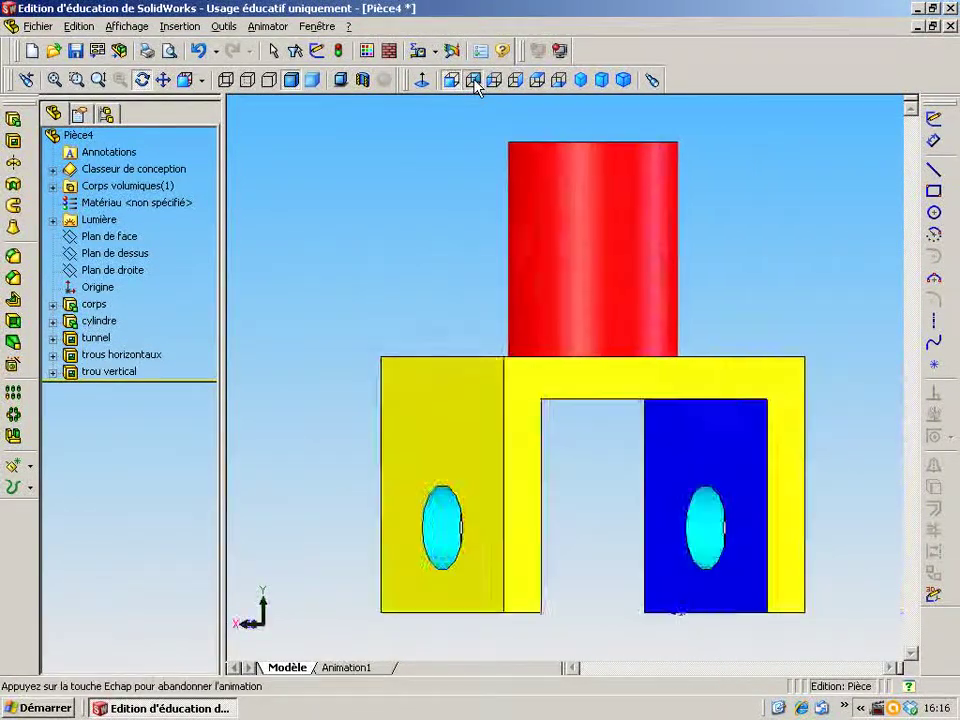
left_click(494, 80)
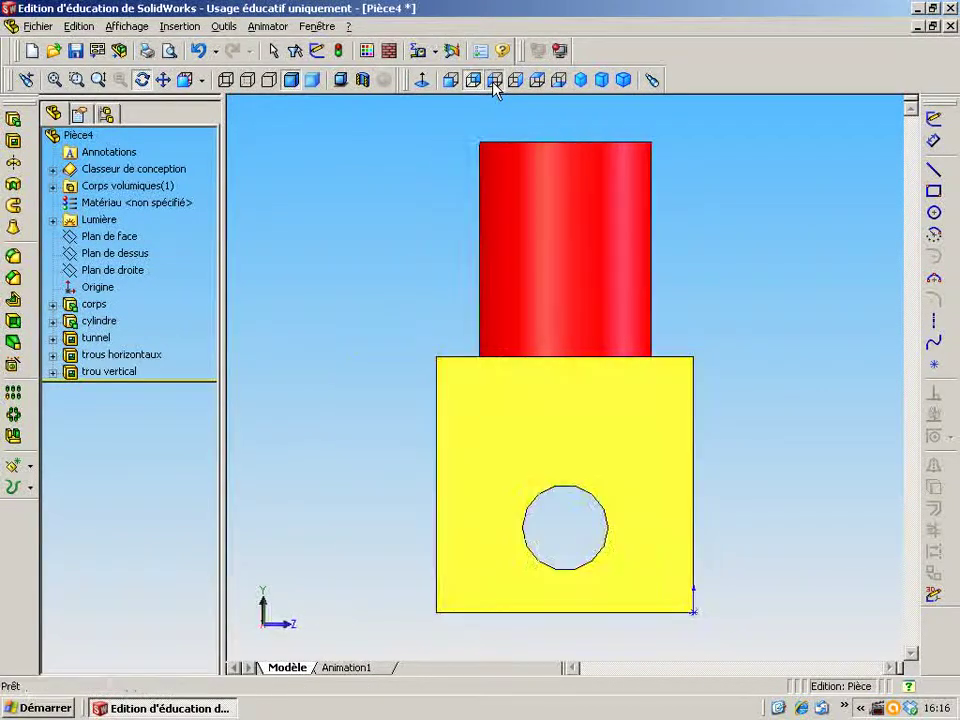
left_click(514, 81)
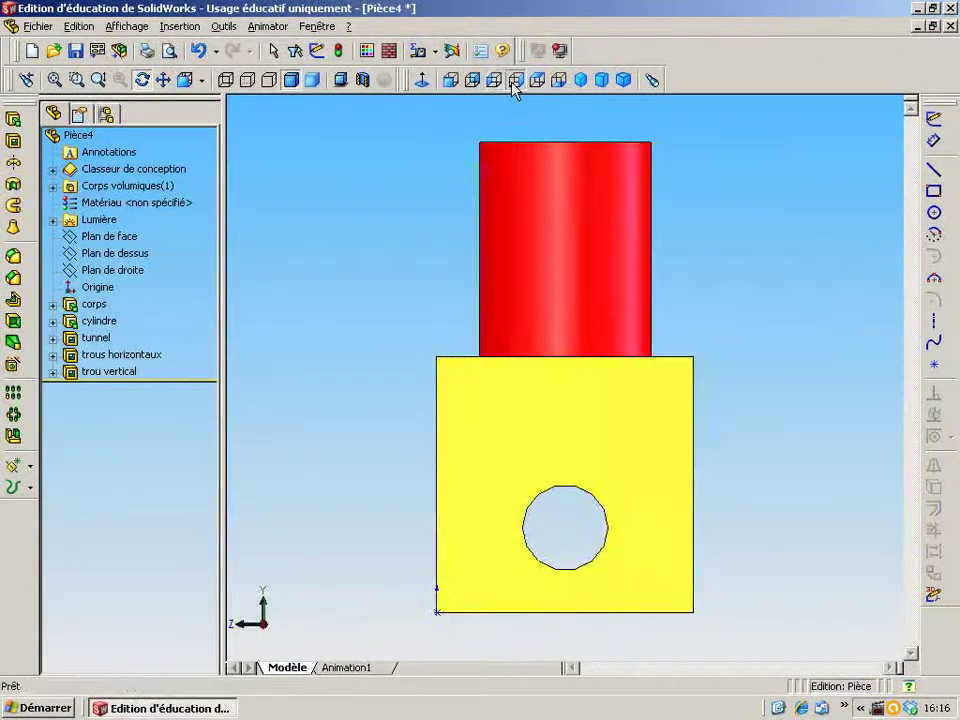
left_click(537, 84)
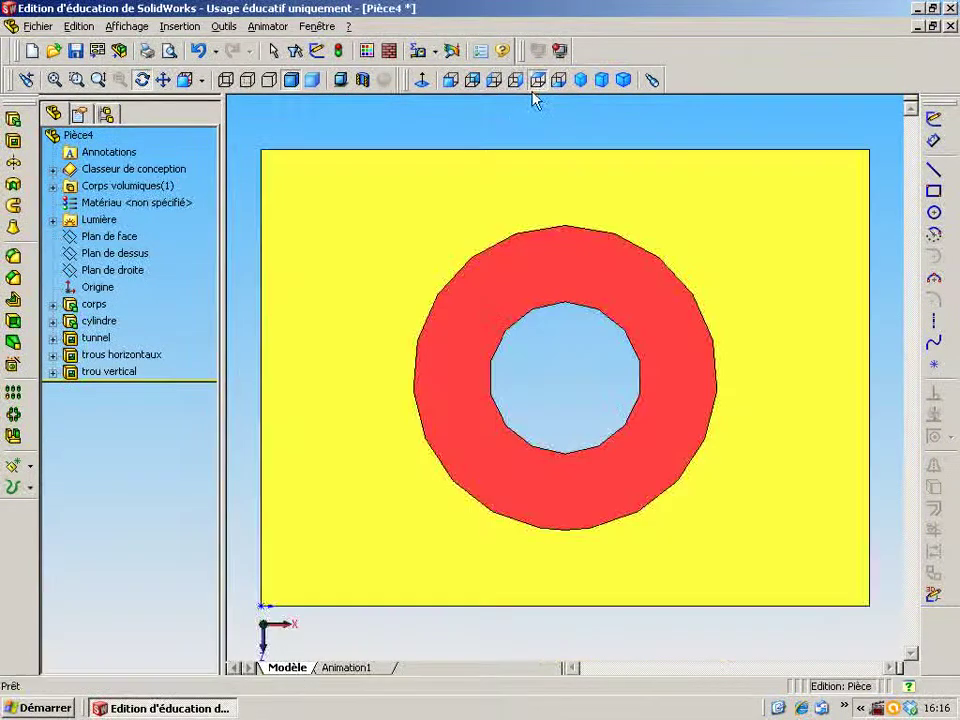
left_click(559, 81)
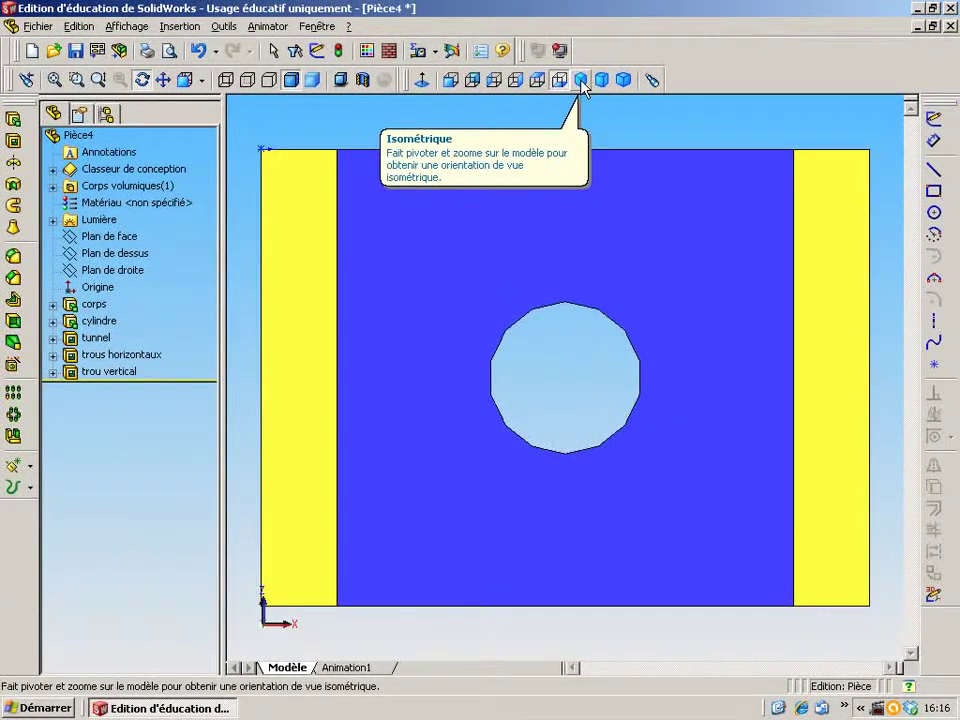
left_click(581, 81)
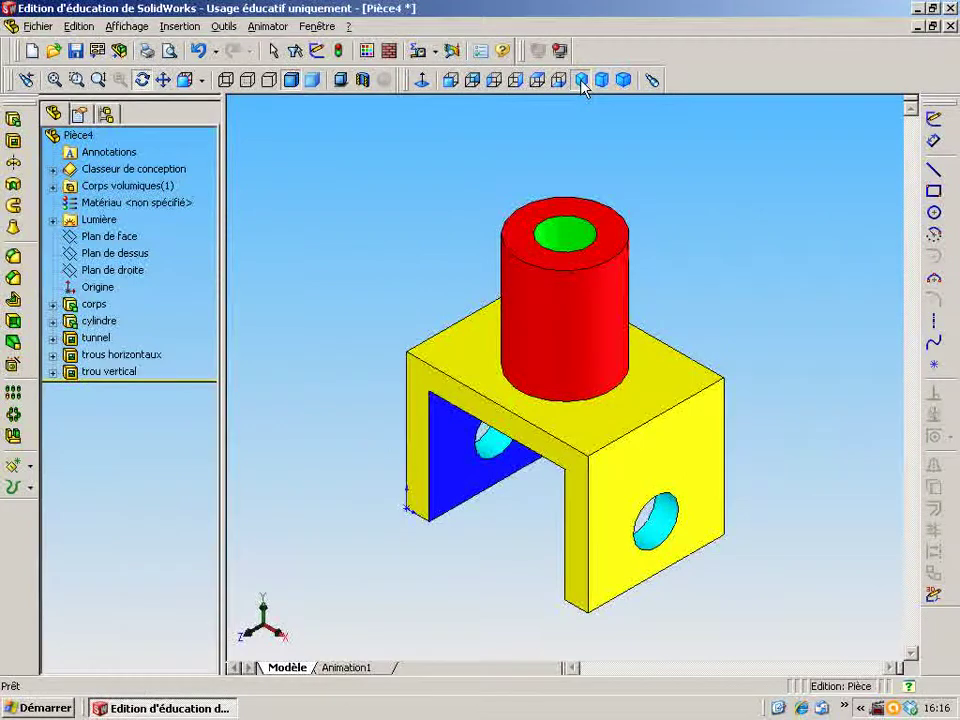
Save the part as chape in the SOLIDWORKS folder, replacing the existing file of that name
left_click(38, 27)
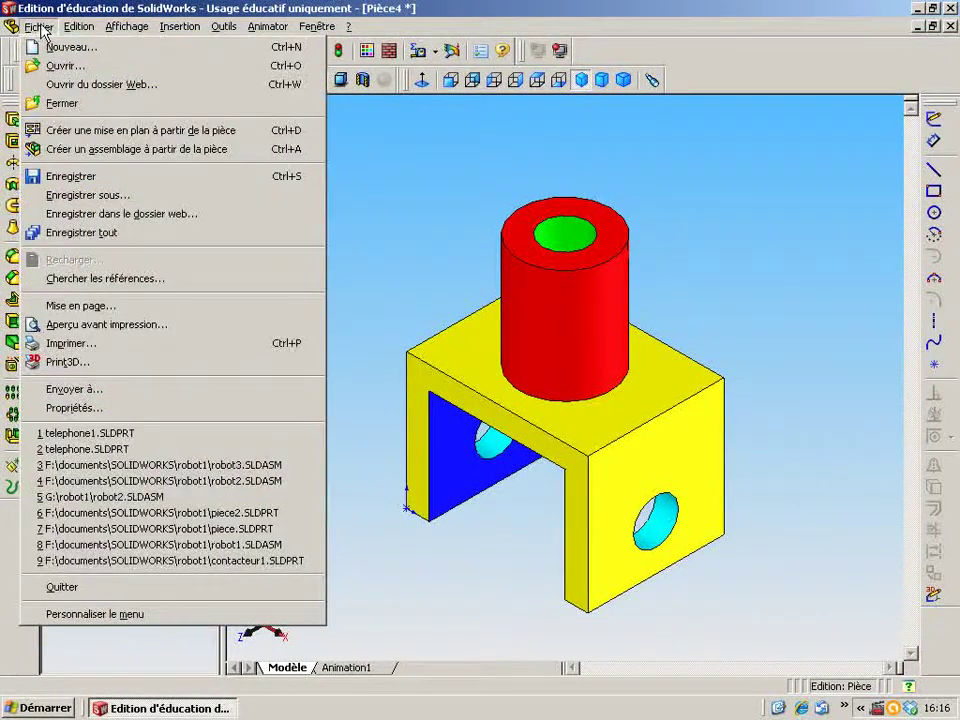
left_click(80, 195)
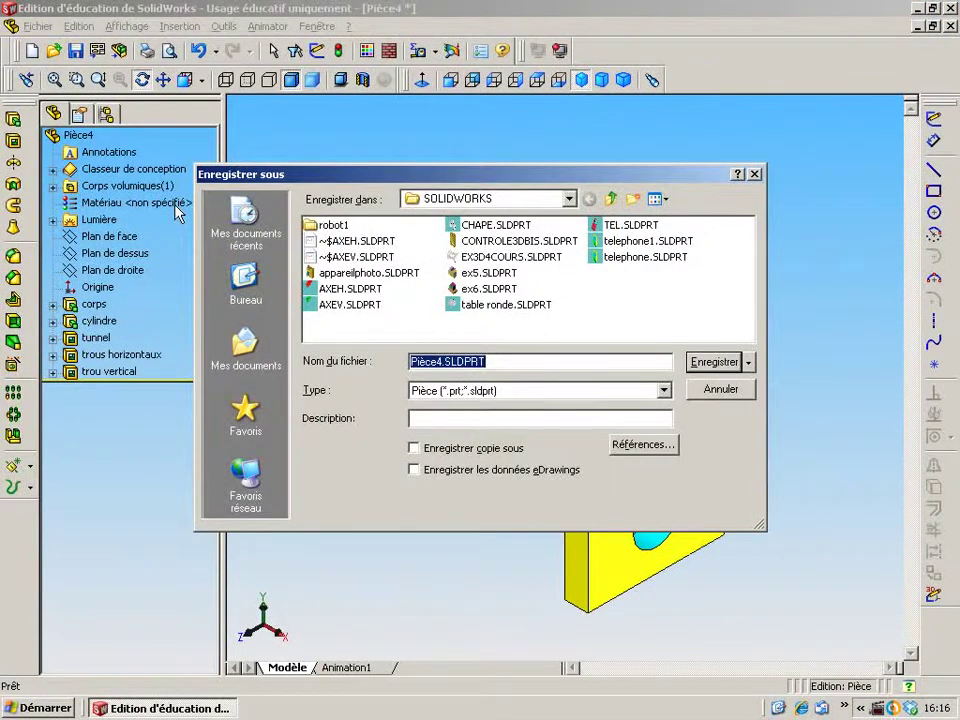
type("chape")
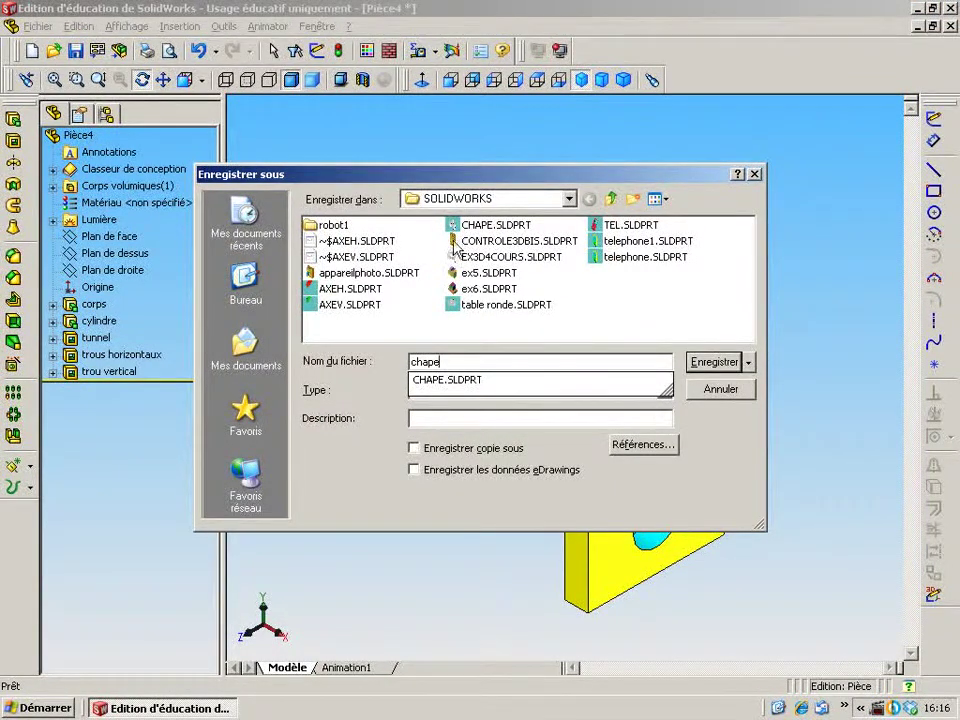
left_click(714, 363)
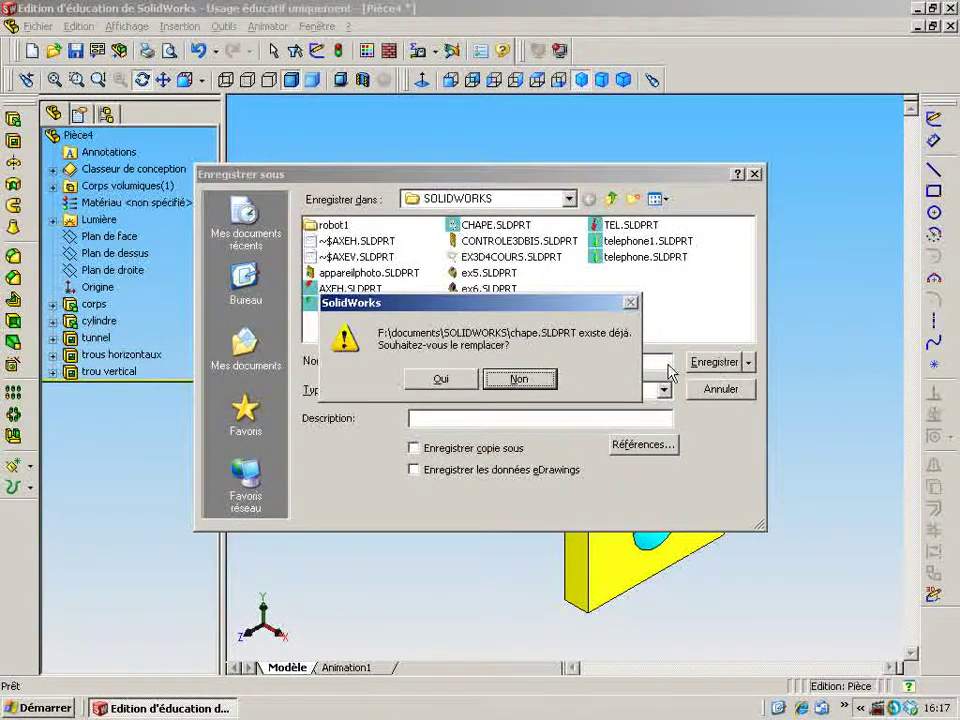
left_click(461, 382)
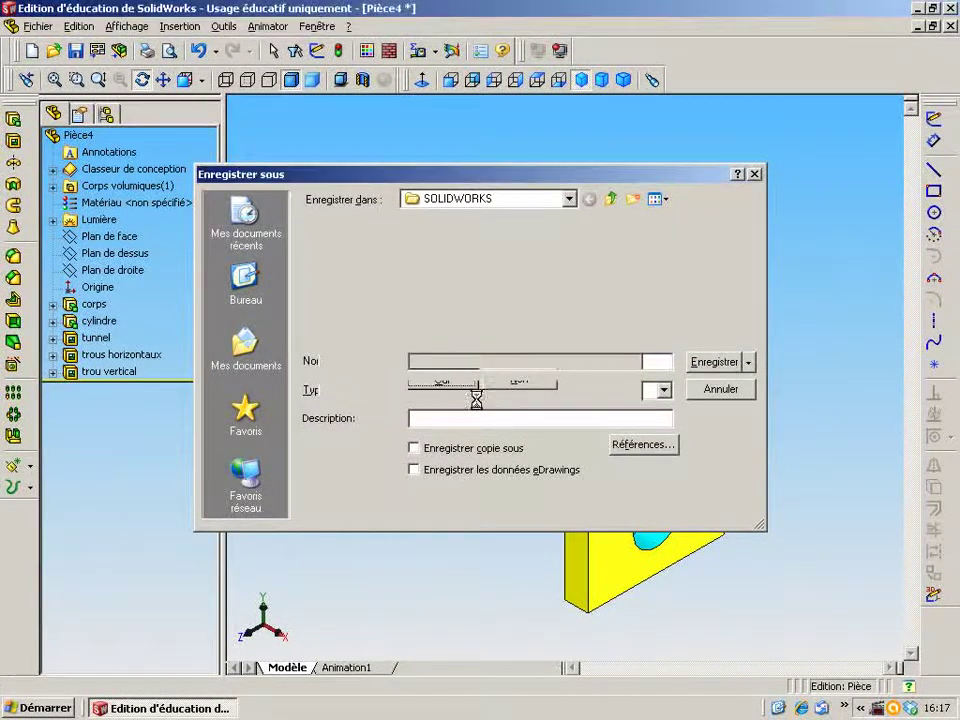